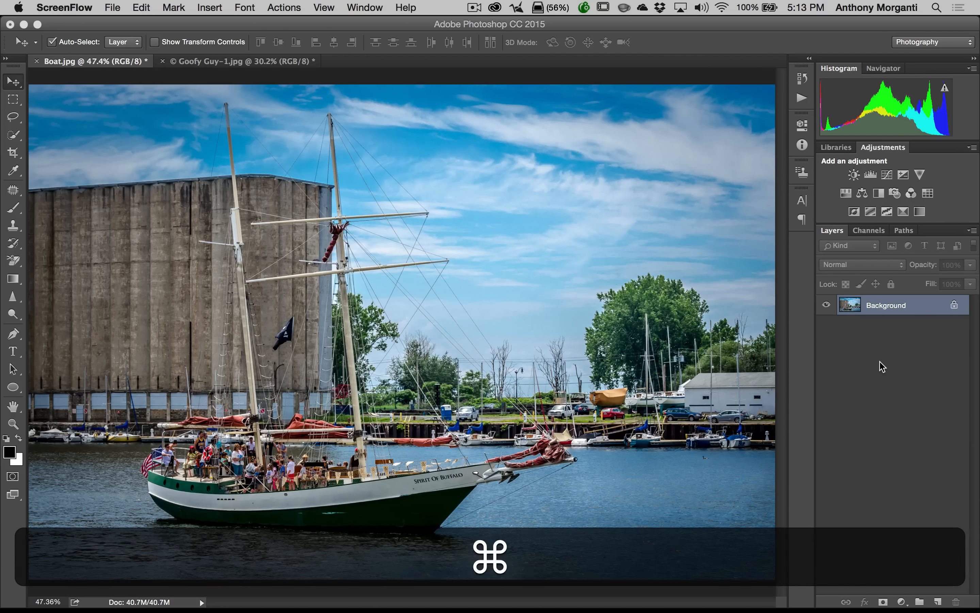
pyautogui.press('super+j')
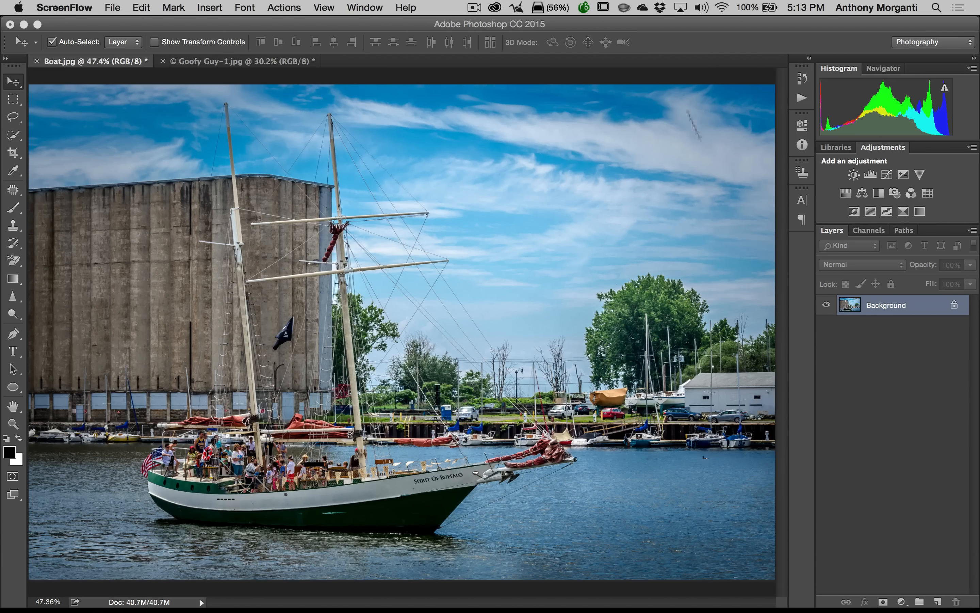
pyautogui.click(632, 26)
pyautogui.press('super+j')
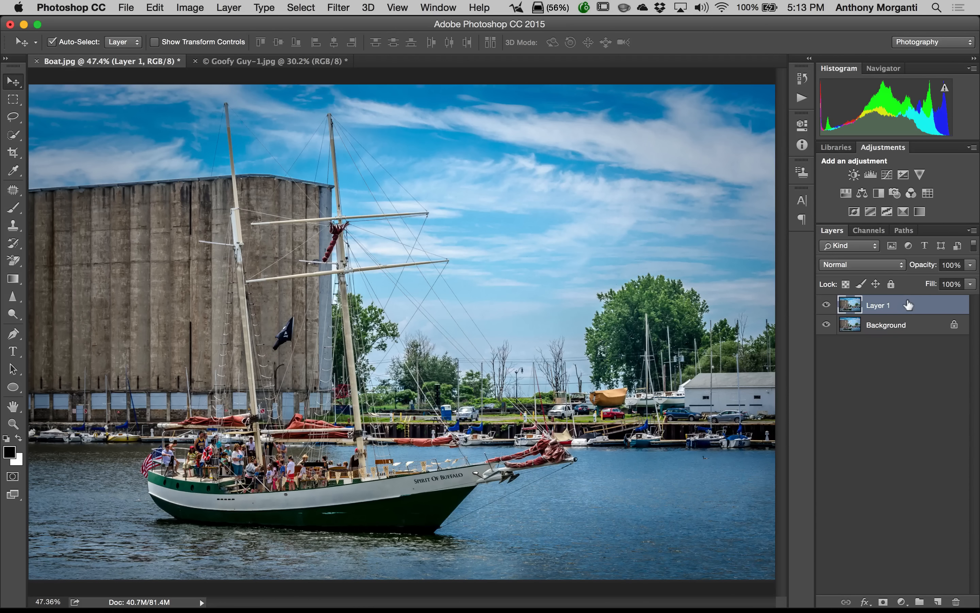
pyautogui.moveTo(904, 305); pyautogui.dragTo(957, 601)
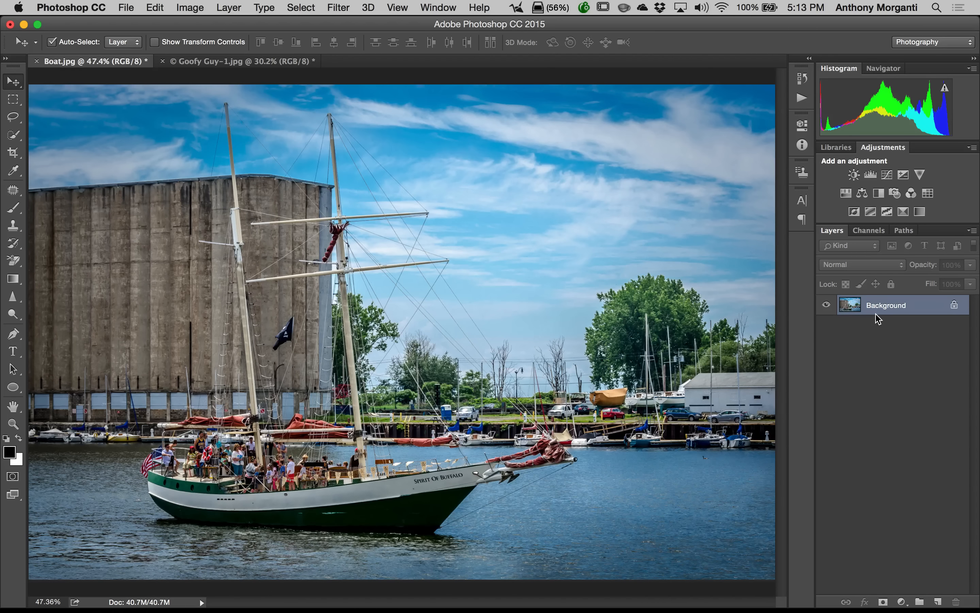
# Step: Duplicate the Background layer of Boat.jpg and open the copy in the Topaz Adjust 5 filter
pyautogui.press('super')
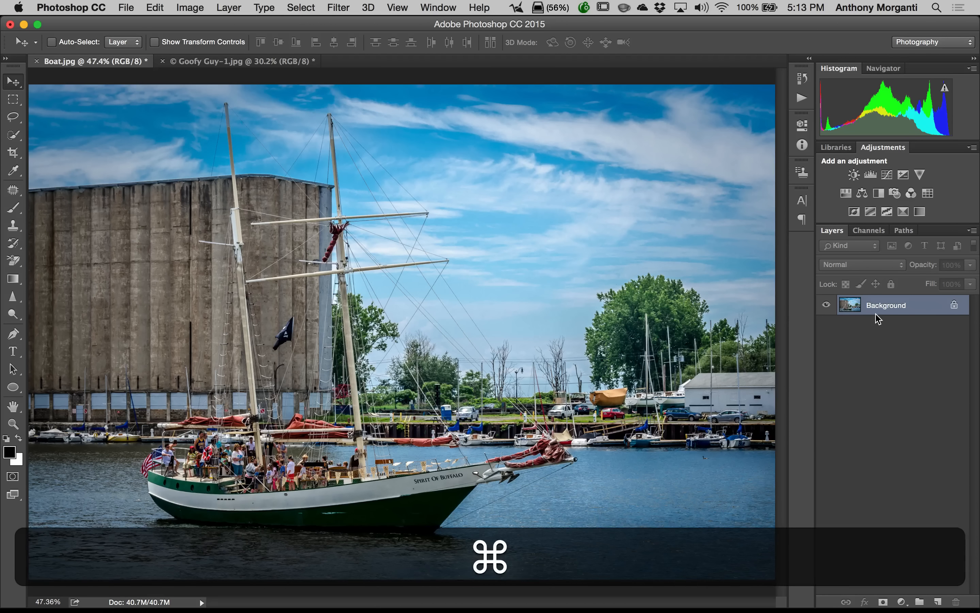
pyautogui.press('super+j')
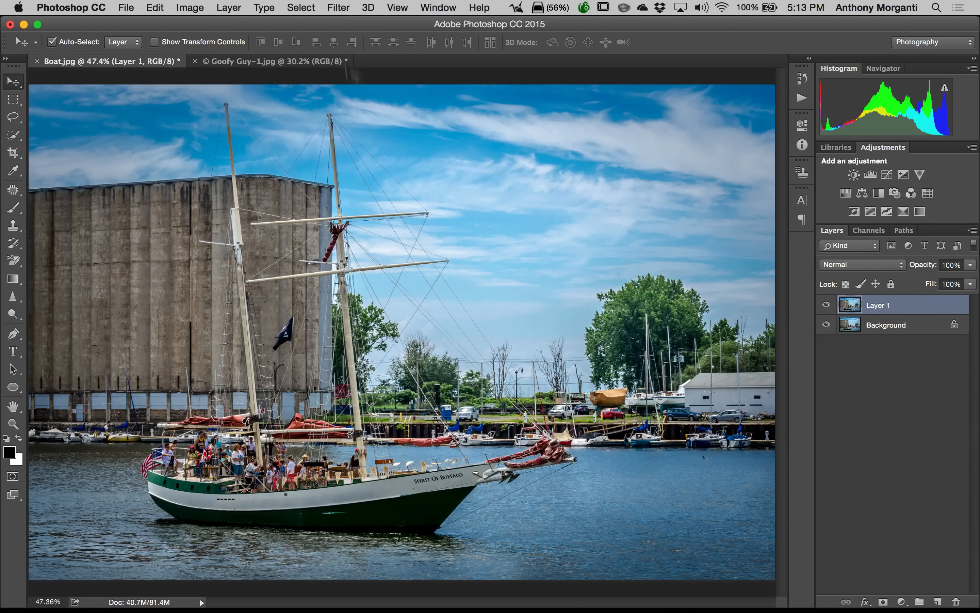
pyautogui.click(345, 10)
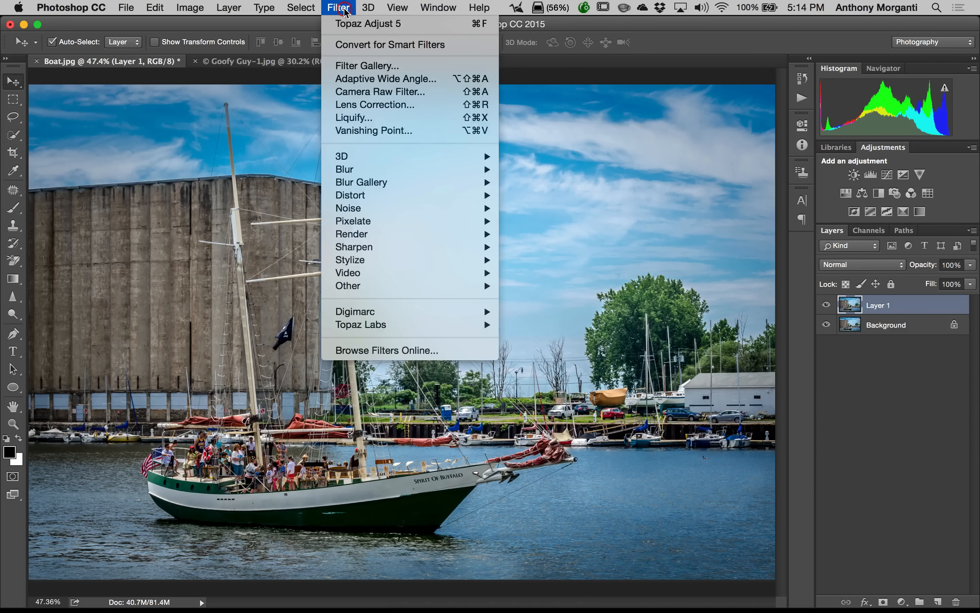
pyautogui.moveTo(404, 324)
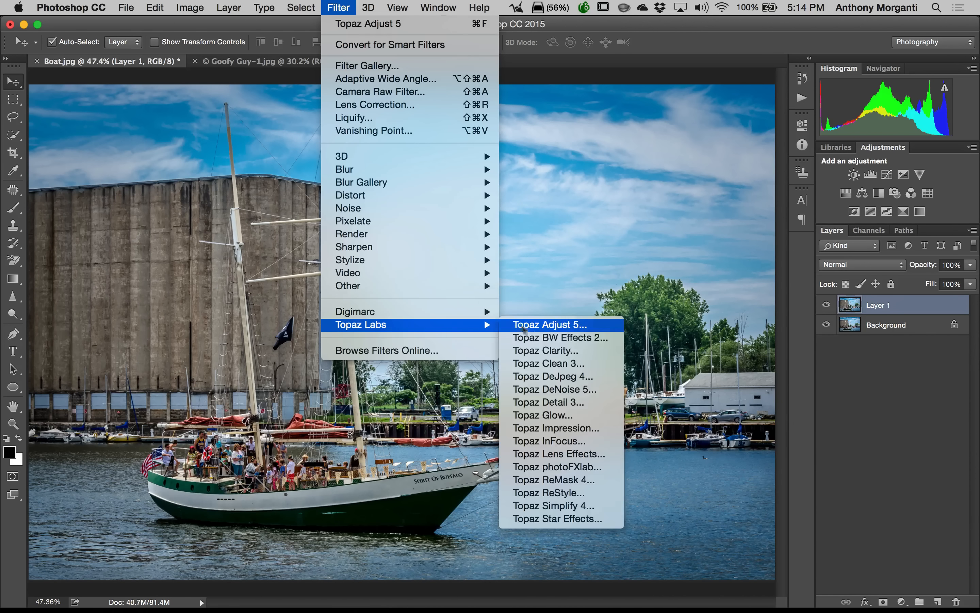
pyautogui.click(535, 325)
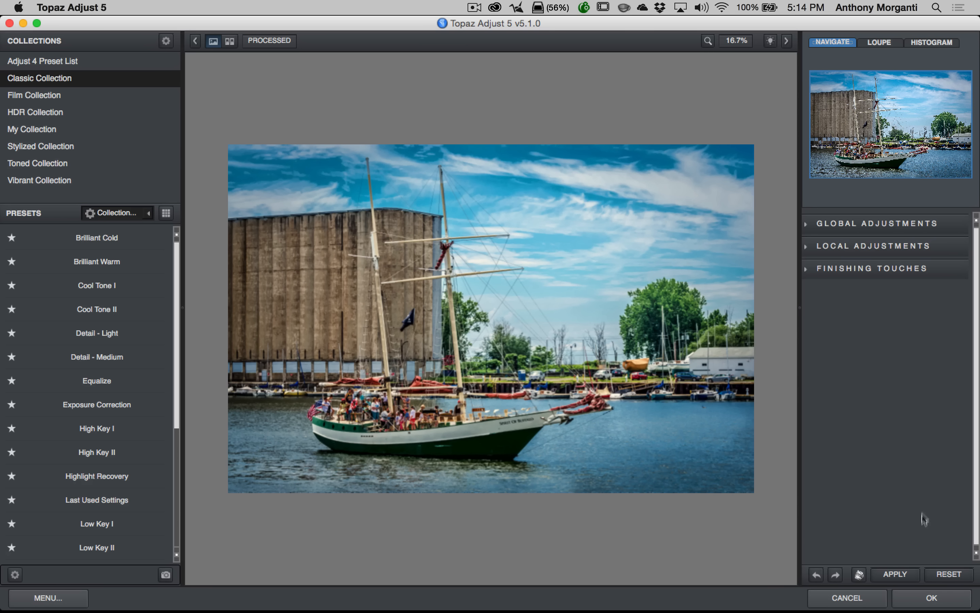
# Step: Reset all filter adjustments and look through the Adjust 4, Classic and Film preset collections, ending on Classic Collection
pyautogui.click(949, 574)
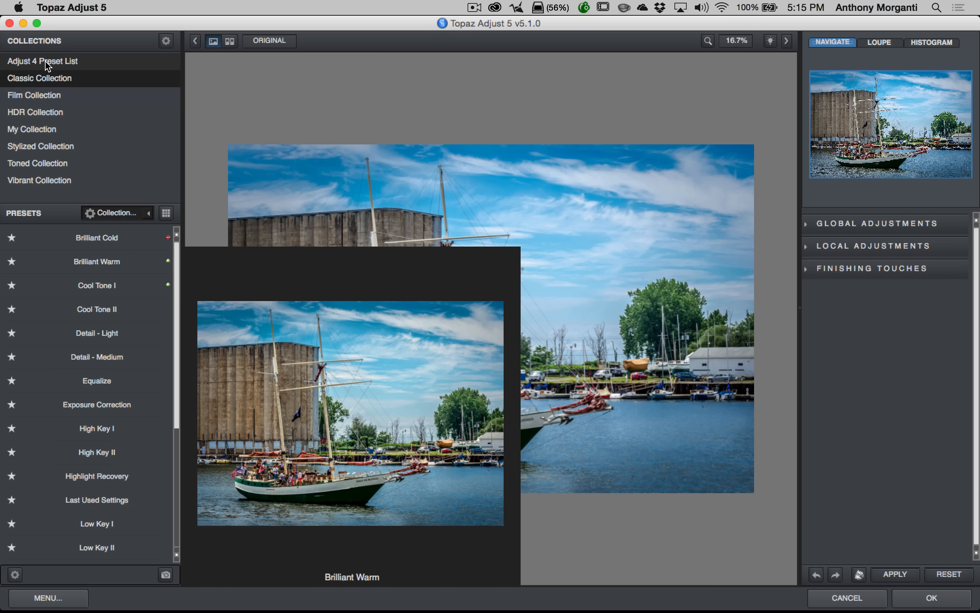
pyautogui.click(48, 63)
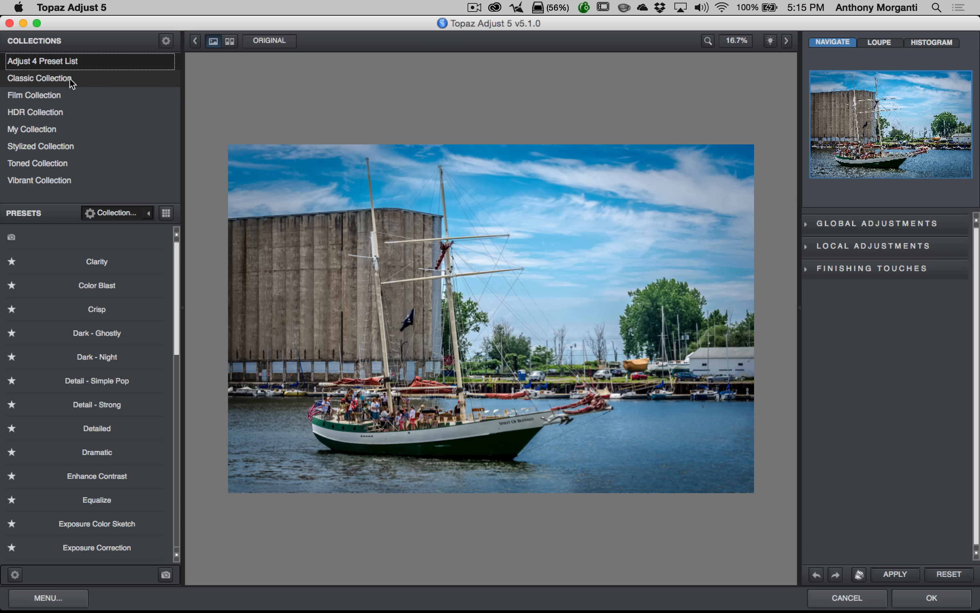
pyautogui.click(46, 78)
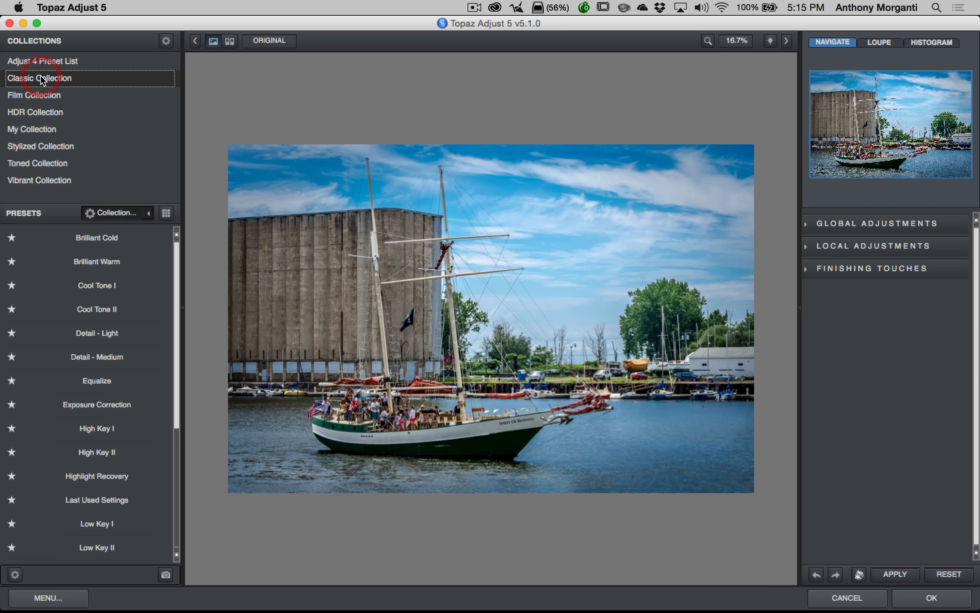
pyautogui.click(40, 97)
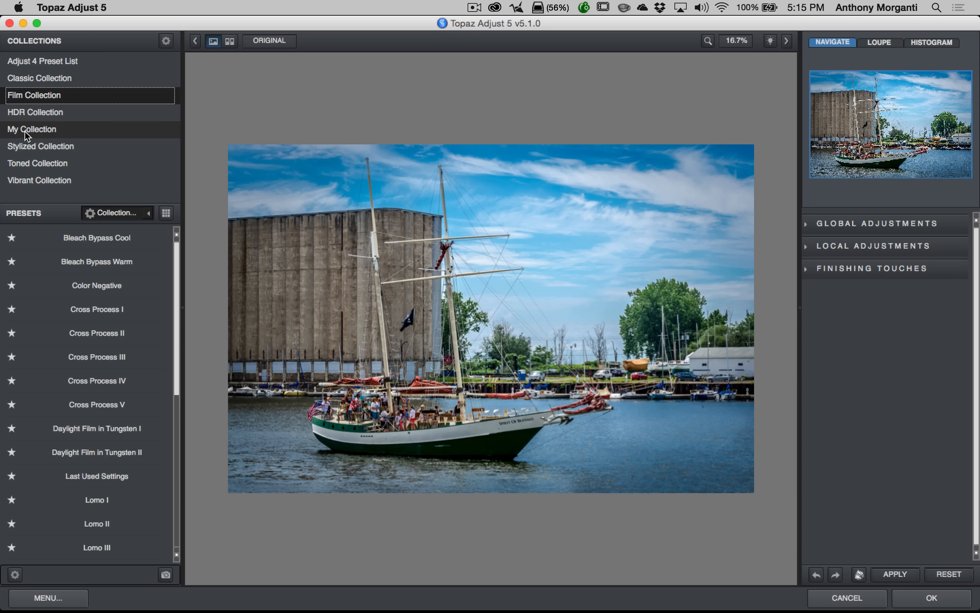
pyautogui.click(45, 79)
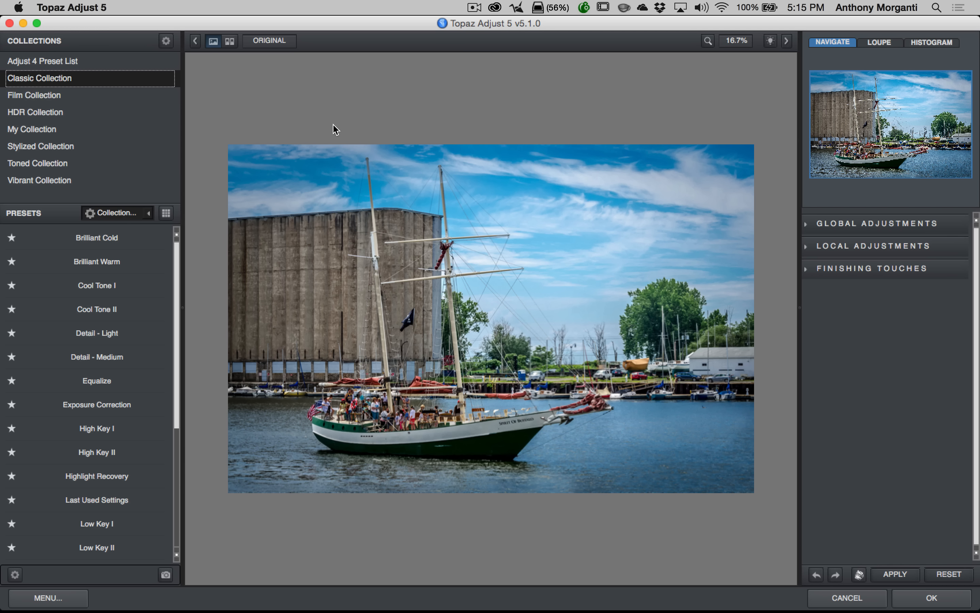
pyautogui.click(15, 575)
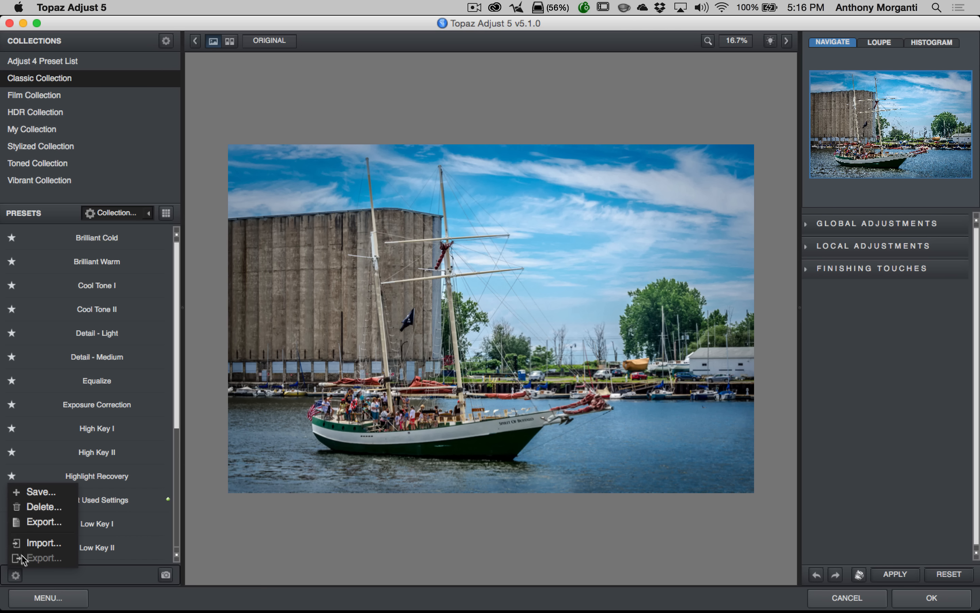
pyautogui.click(16, 576)
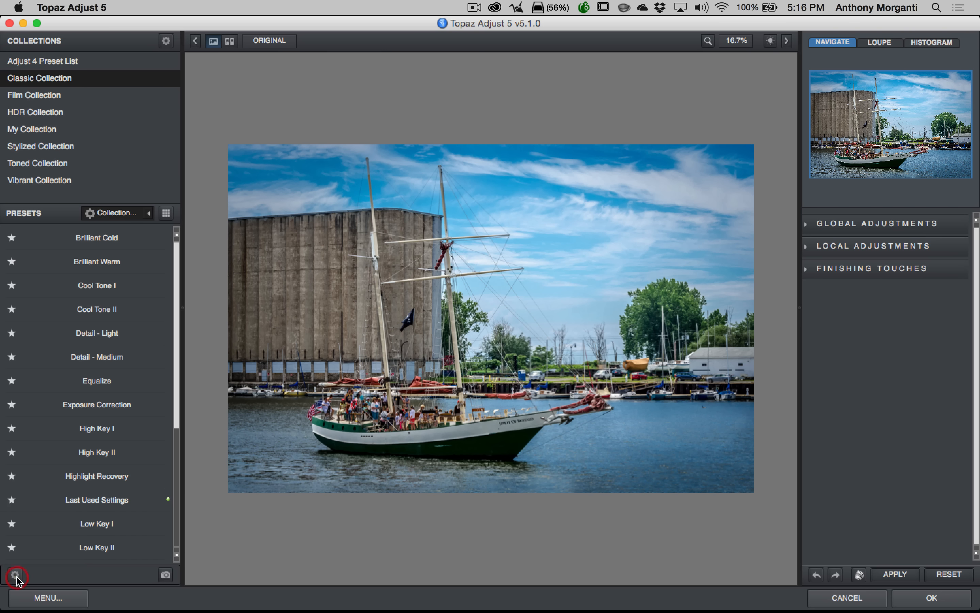
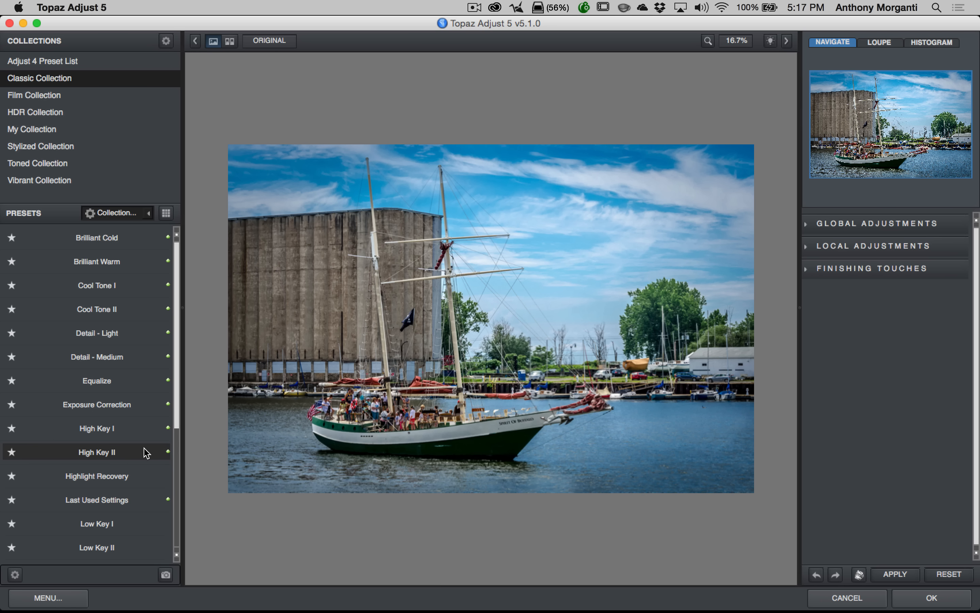
# Step: Preview the Classic Collection presets one by one on the boat photo, from Highlight Recovery through Photo Pop
pyautogui.moveTo(115, 480)
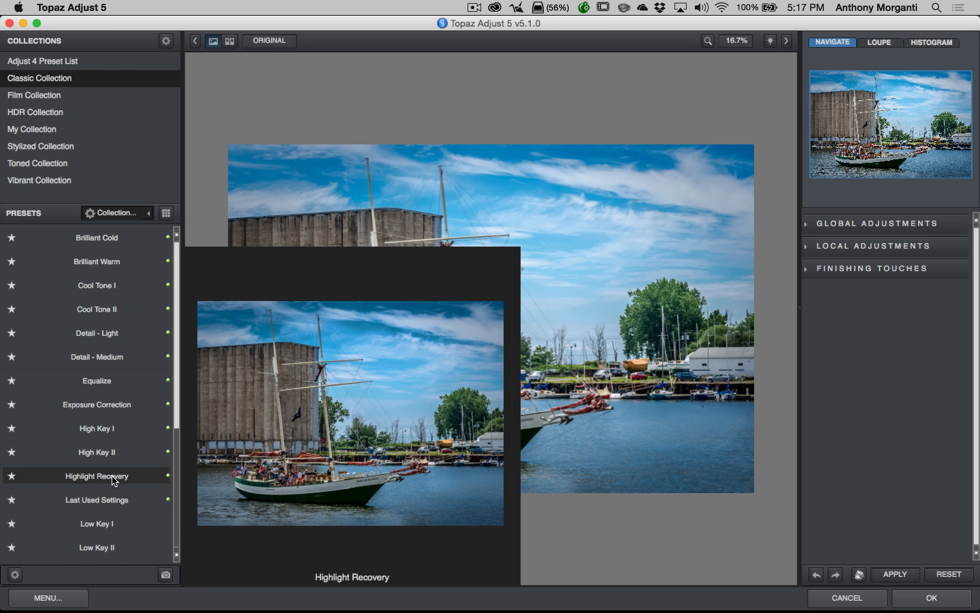
pyautogui.scroll(-4, 115, 480)
pyautogui.moveTo(128, 413)
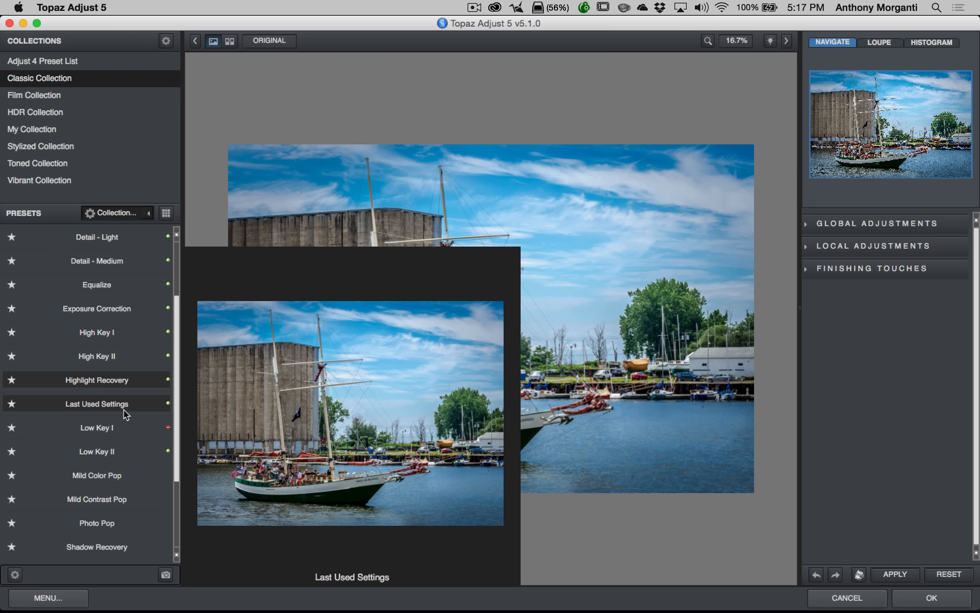
pyautogui.moveTo(110, 430)
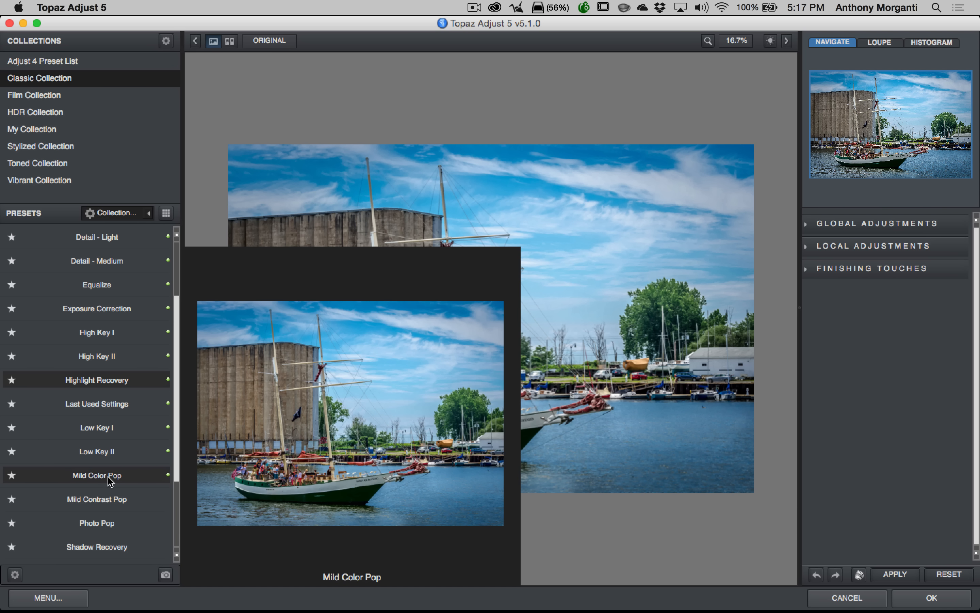
pyautogui.moveTo(112, 502)
pyautogui.moveTo(113, 523)
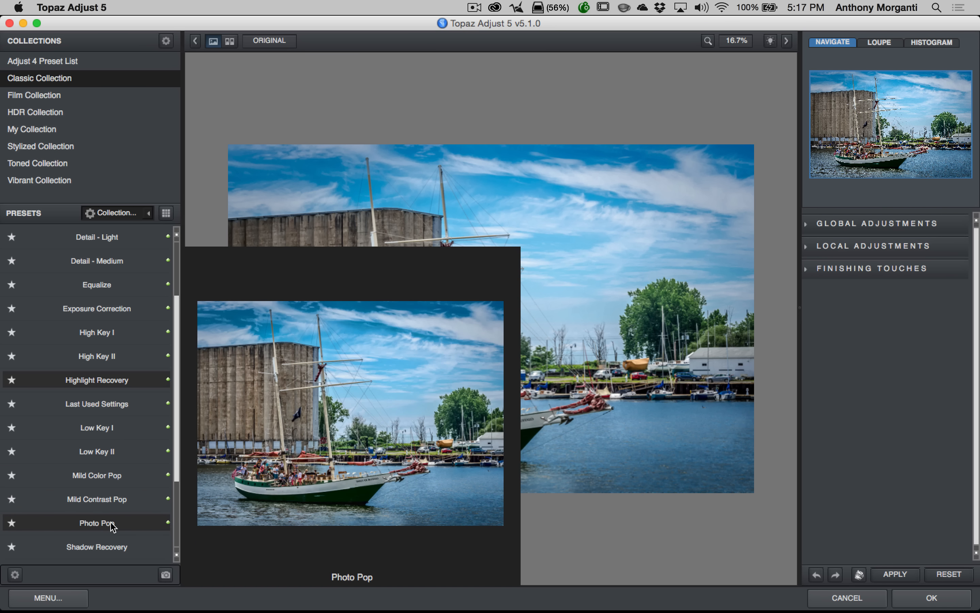
pyautogui.scroll(-4, 121, 511)
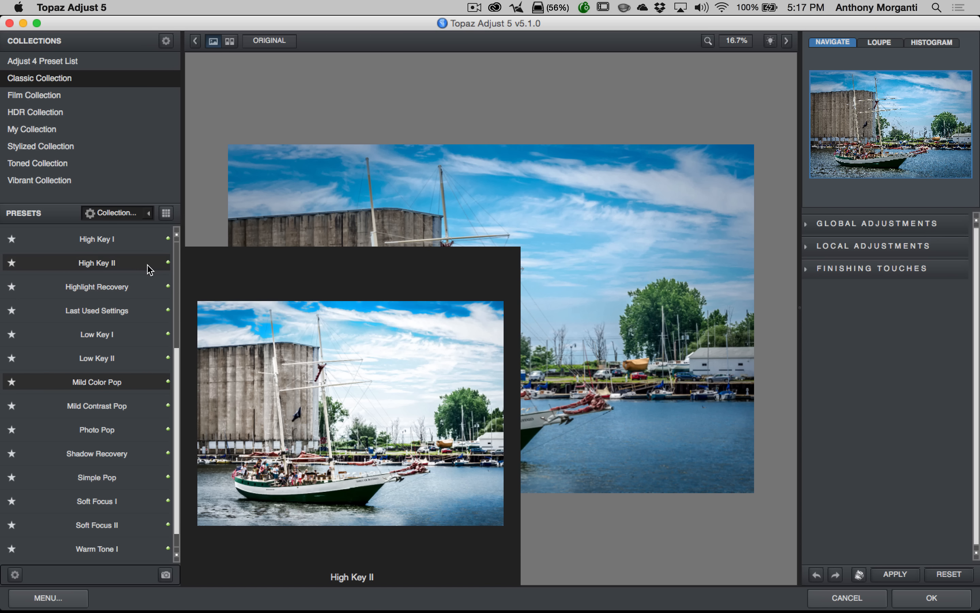
pyautogui.scroll(-1, 145, 284)
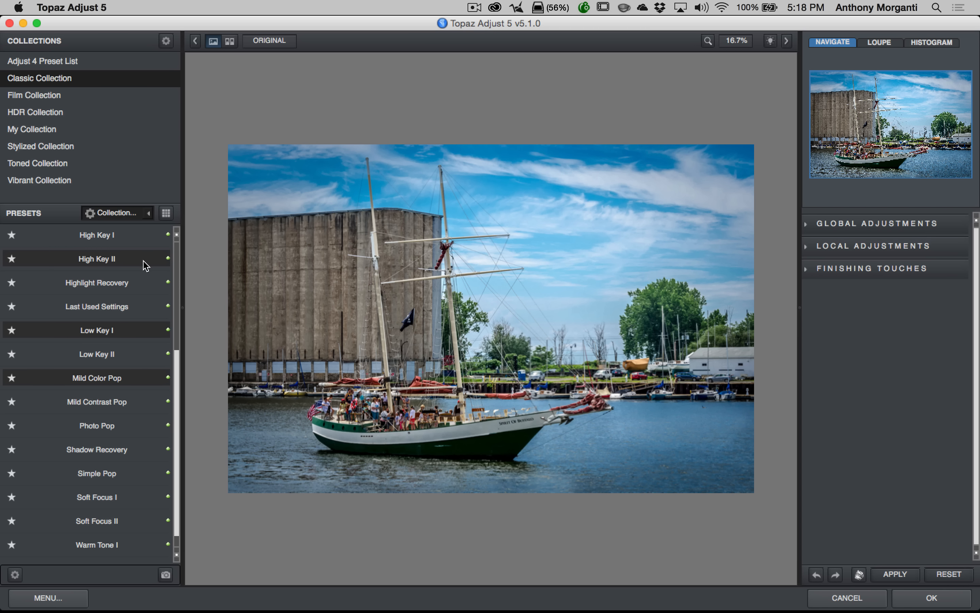
# Step: Browse the Classic Collection presets as a thumbnail grid against the original photo and try the High Key II preset
pyautogui.click(167, 214)
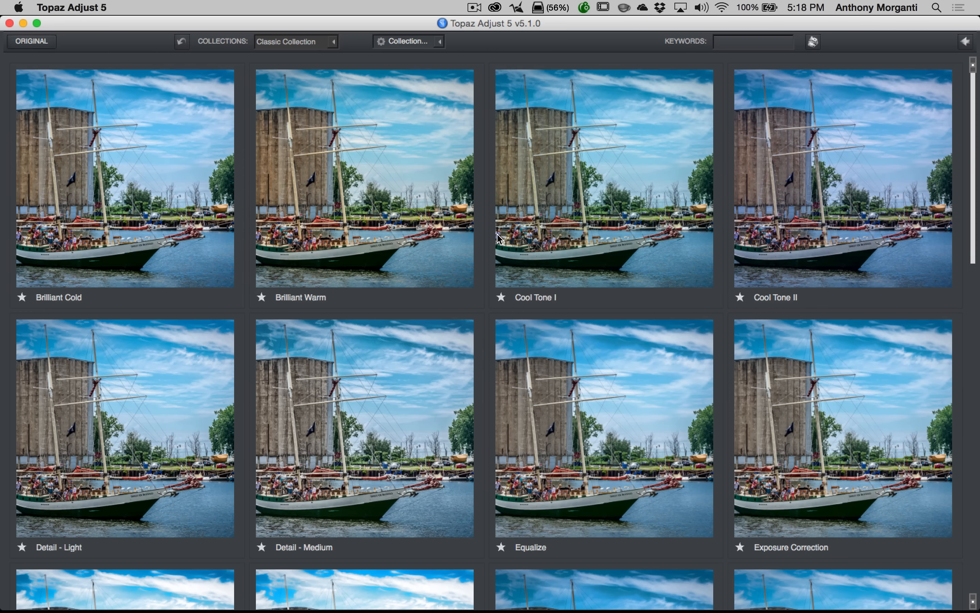
pyautogui.scroll(-5, 499, 239)
pyautogui.scroll(-5, 500, 239)
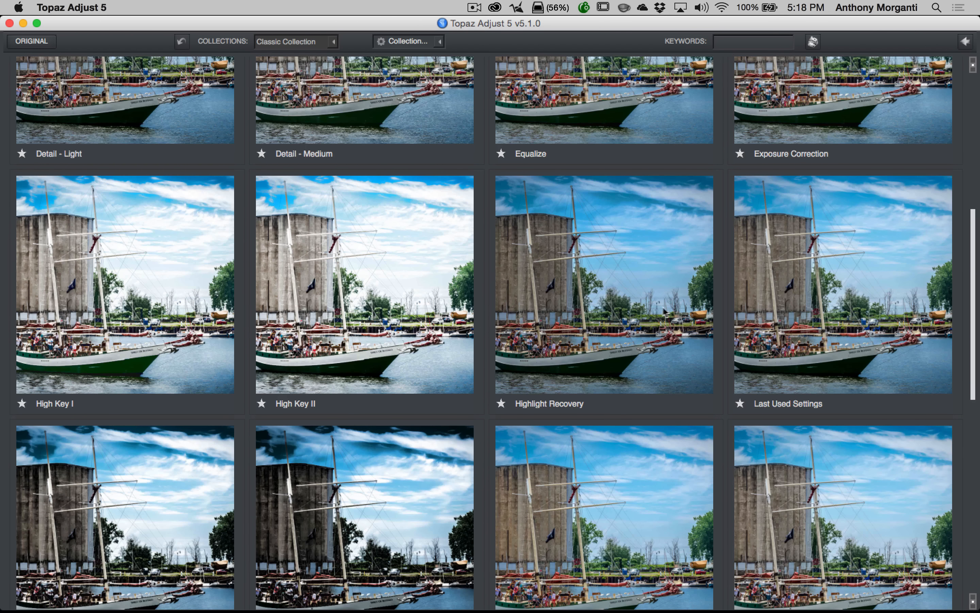
pyautogui.scroll(-1, 567, 306)
pyautogui.scroll(-7, 567, 306)
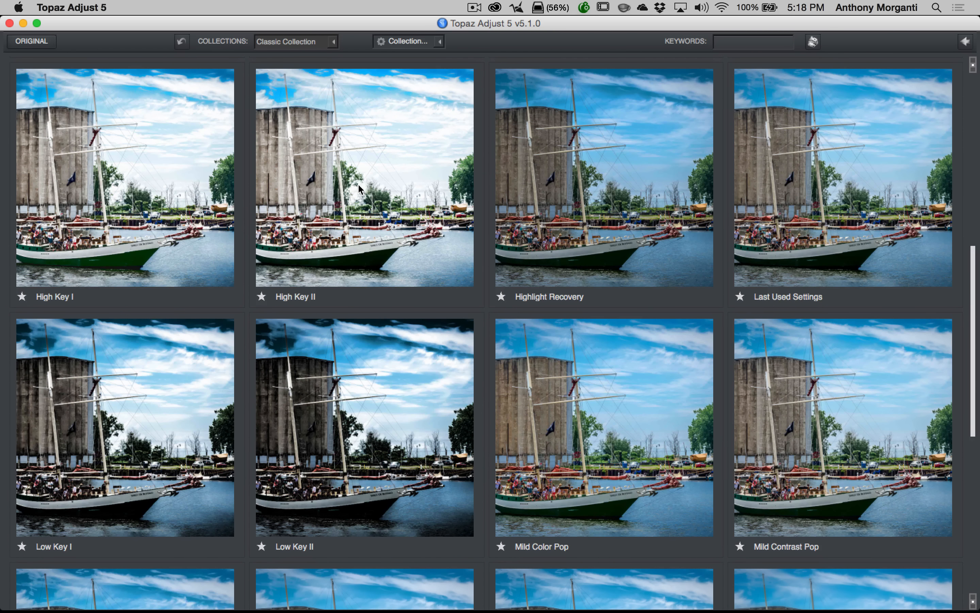
pyautogui.scroll(-20, 358, 184)
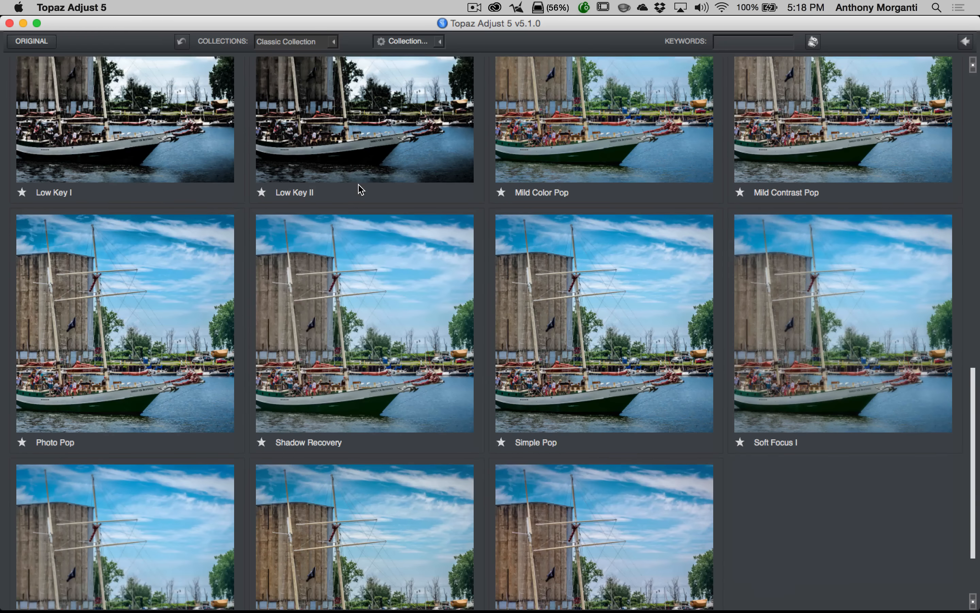
pyautogui.scroll(-6, 361, 189)
pyautogui.scroll(20, 443, 217)
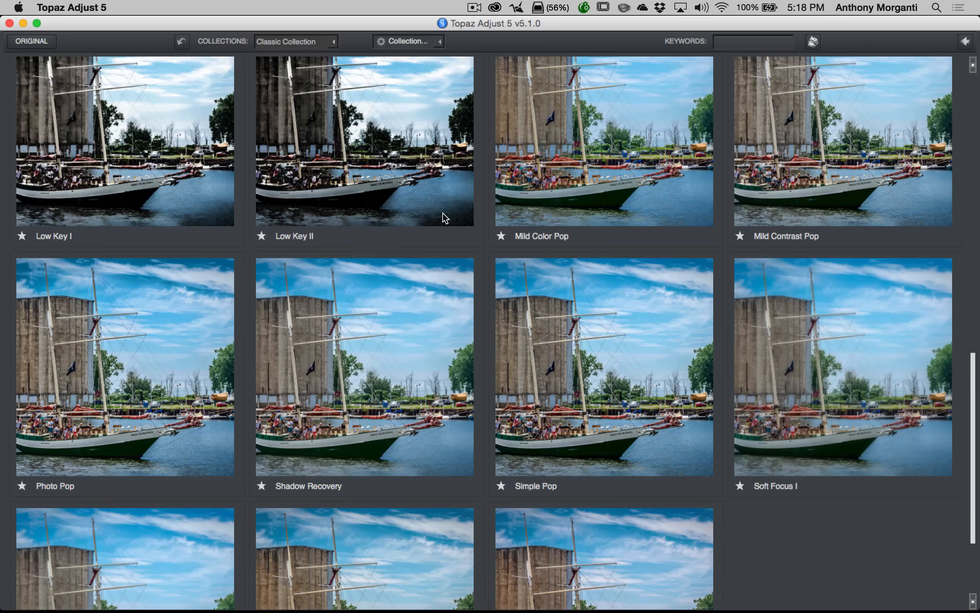
pyautogui.scroll(-10, 445, 218)
pyautogui.scroll(-3, 444, 219)
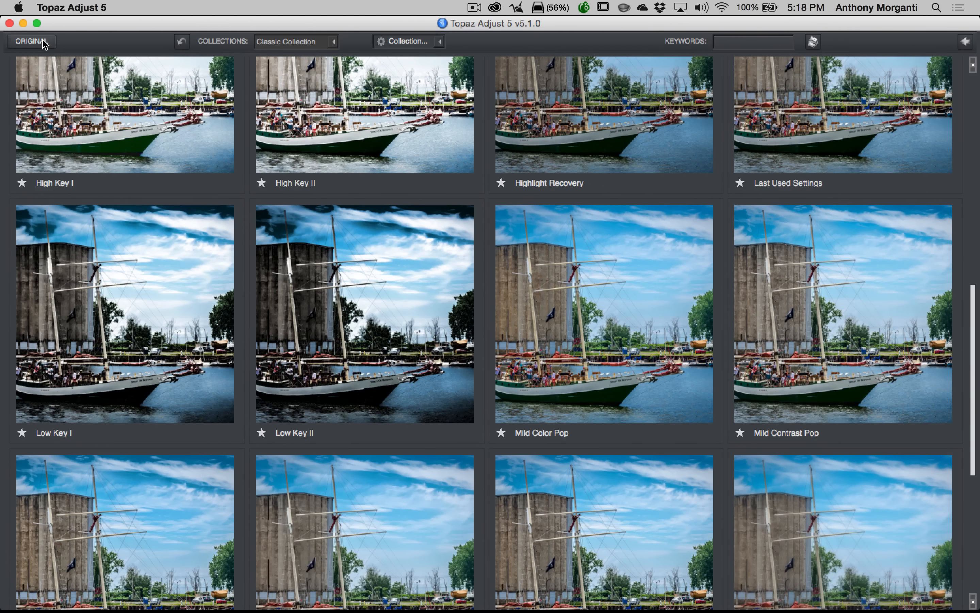
pyautogui.click(31, 41)
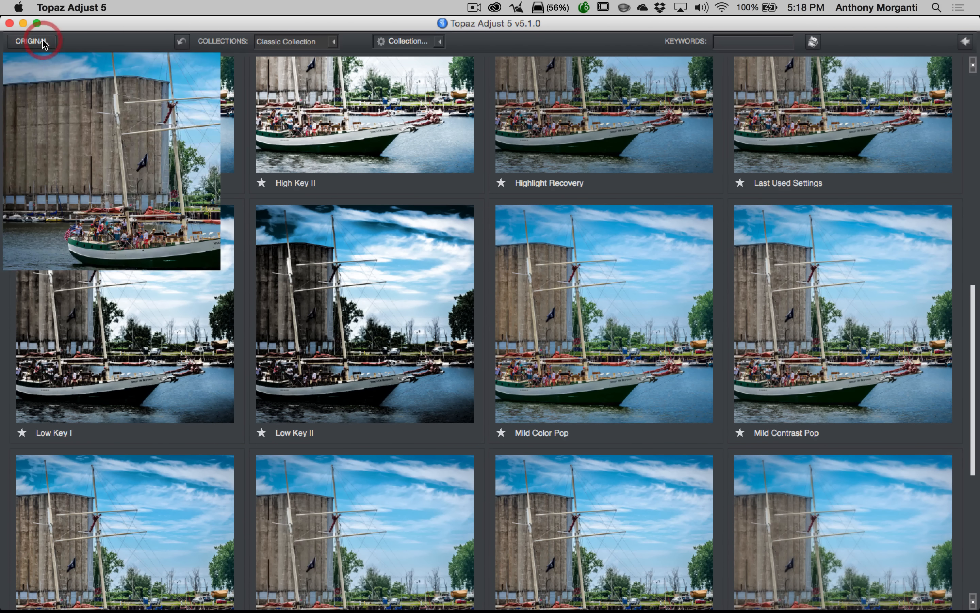
pyautogui.click(289, 143)
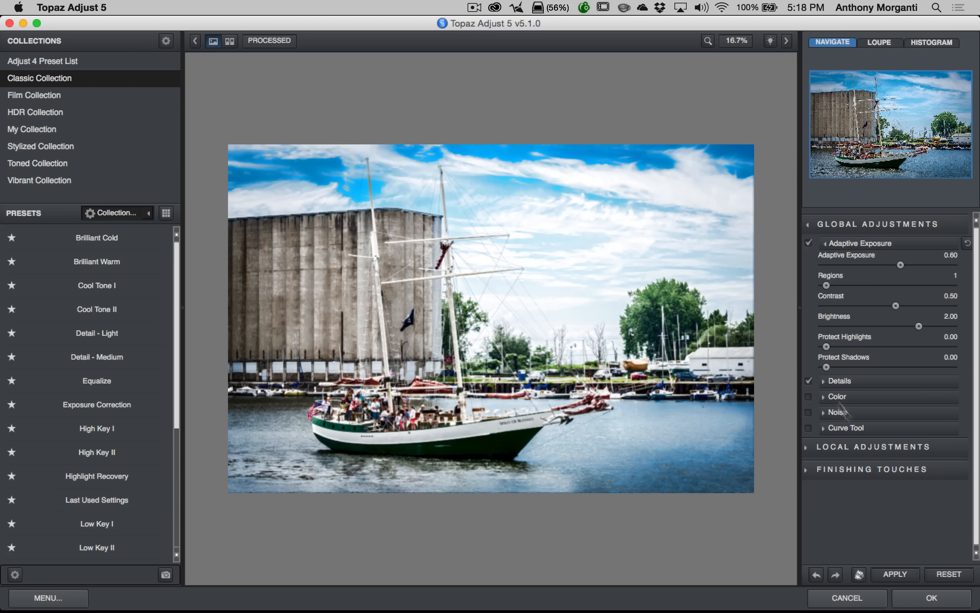
# Step: Apply the Photo Pop preset from the thumbnail grid and switch the preview to the original photo for comparison
pyautogui.click(166, 213)
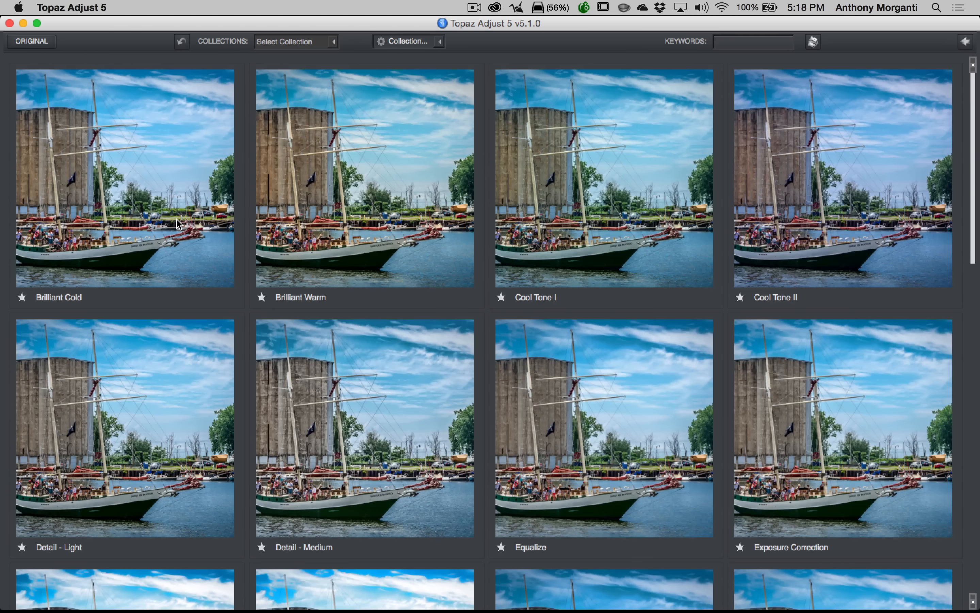
pyautogui.scroll(-15, 178, 219)
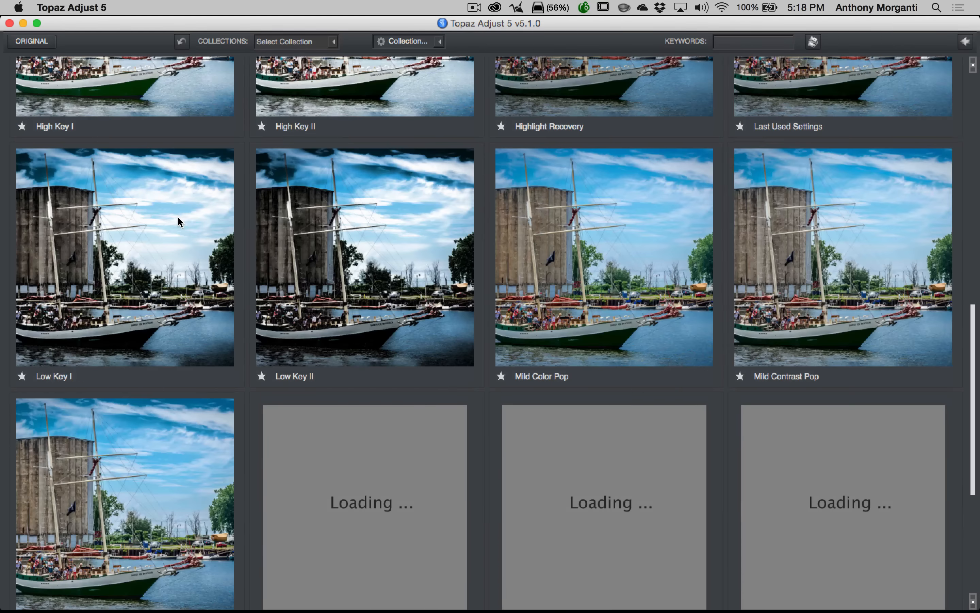
pyautogui.scroll(-5, 179, 221)
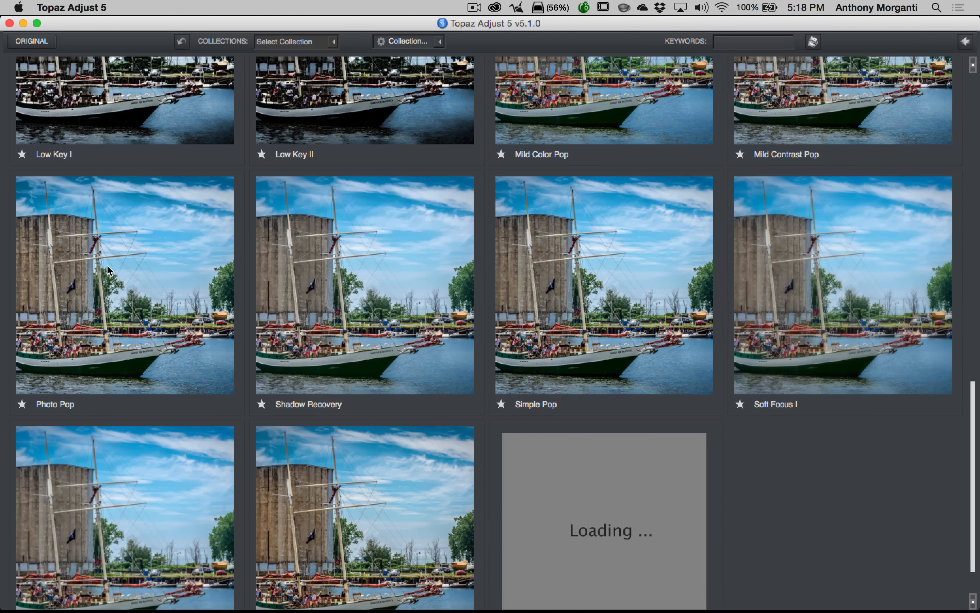
pyautogui.click(108, 269)
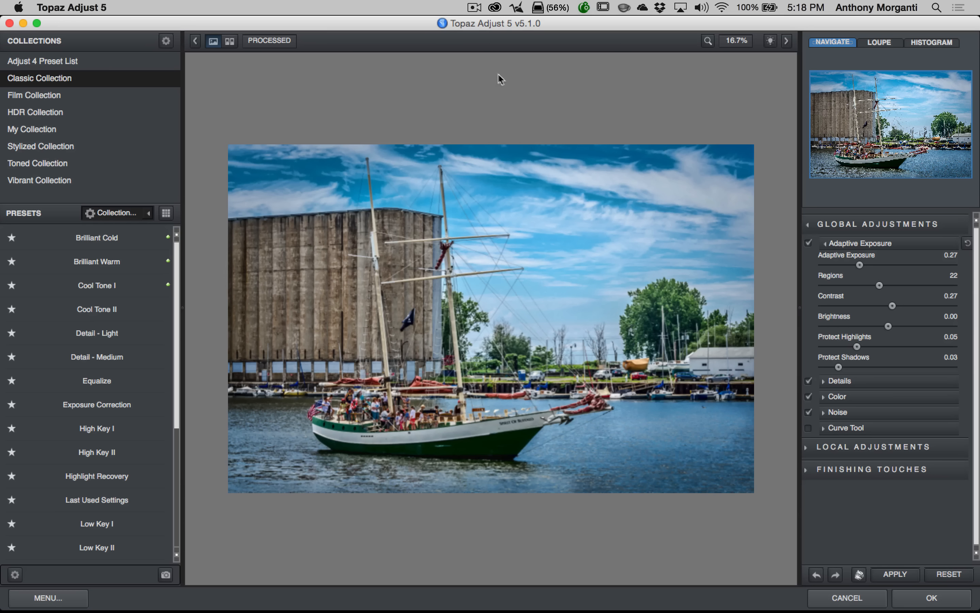
pyautogui.click(269, 43)
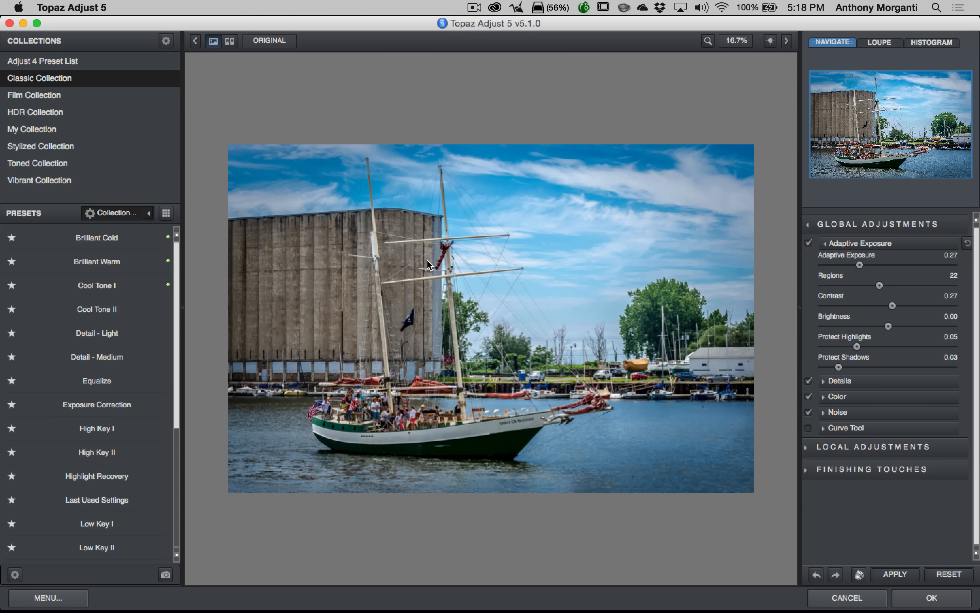
# Step: Compare the processed boat photo with the original by toggling the preview back and forth
pyautogui.click(271, 41)
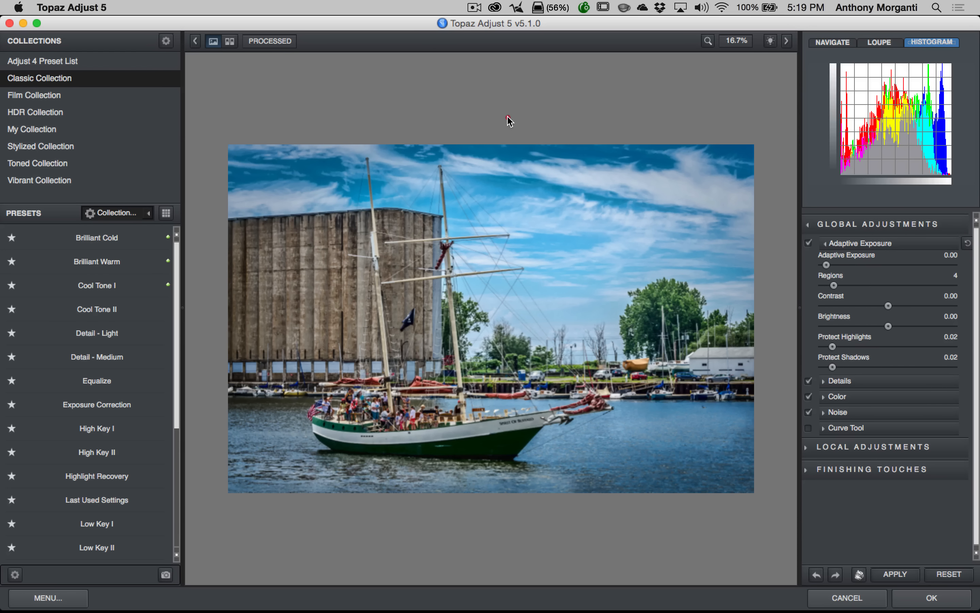
pyautogui.click(510, 121)
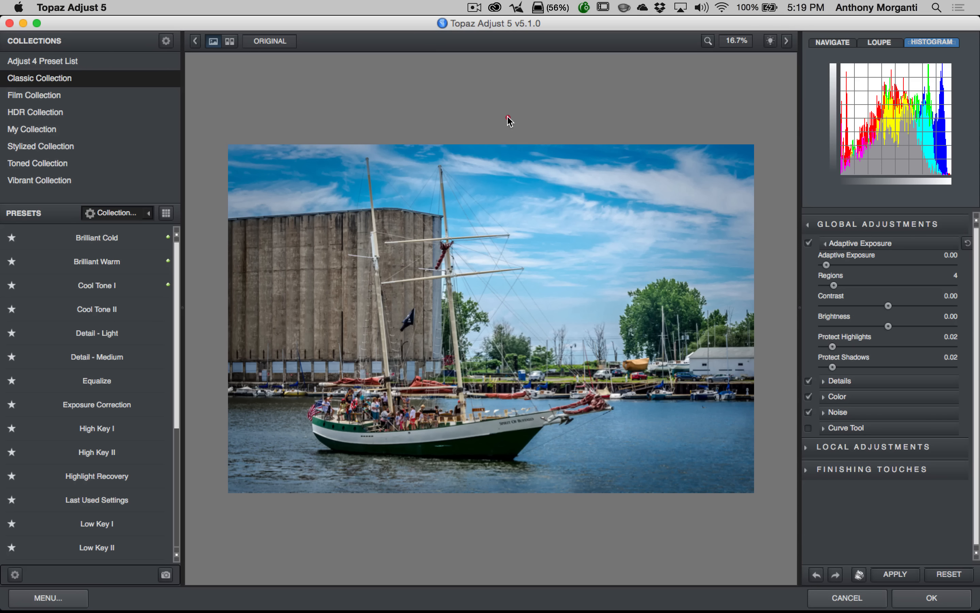
pyautogui.click(508, 117)
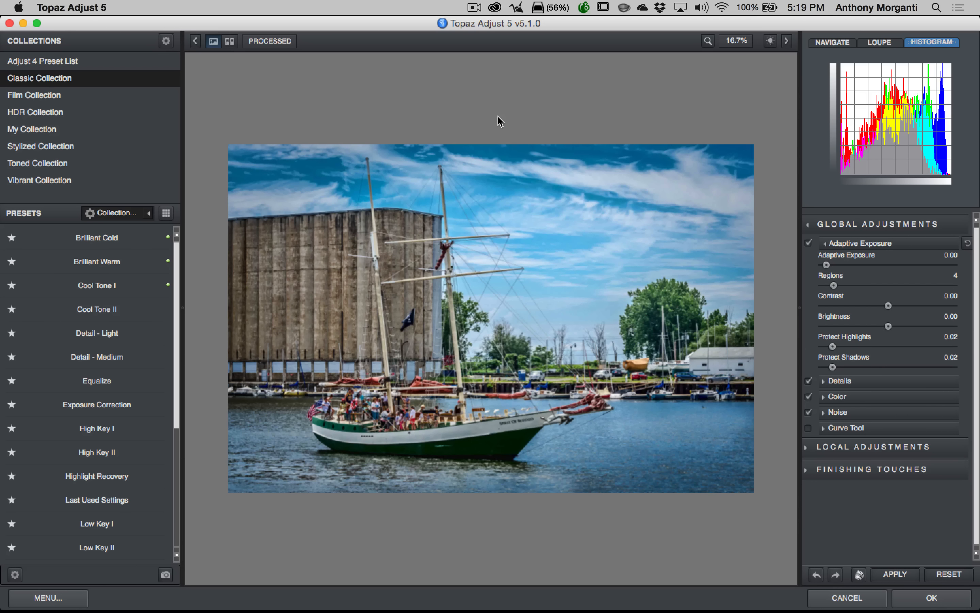
pyautogui.press('space')
# Step: Compare the original and processed photo side by side at 400% zoom and at fit size
pyautogui.click(230, 42)
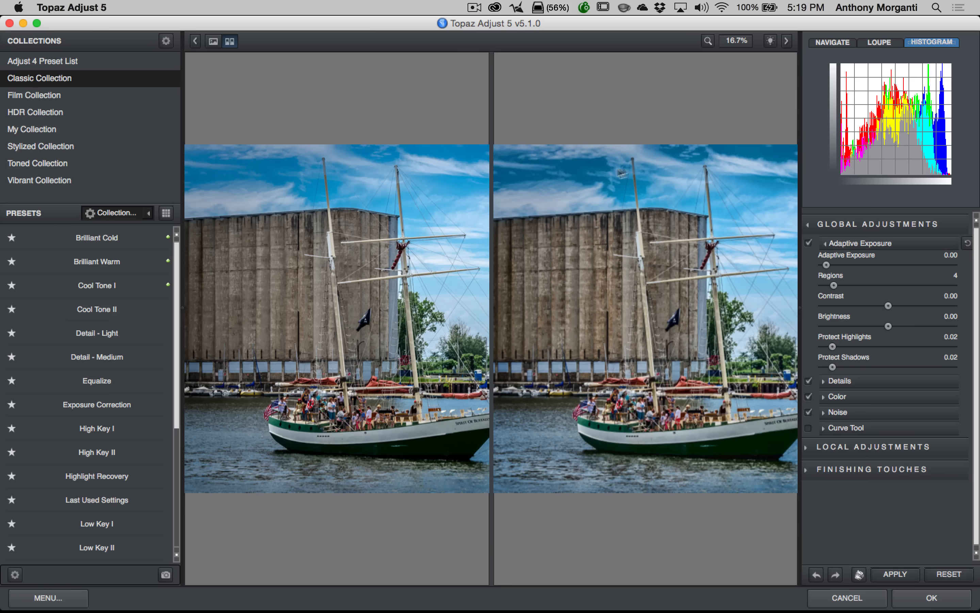
pyautogui.click(707, 42)
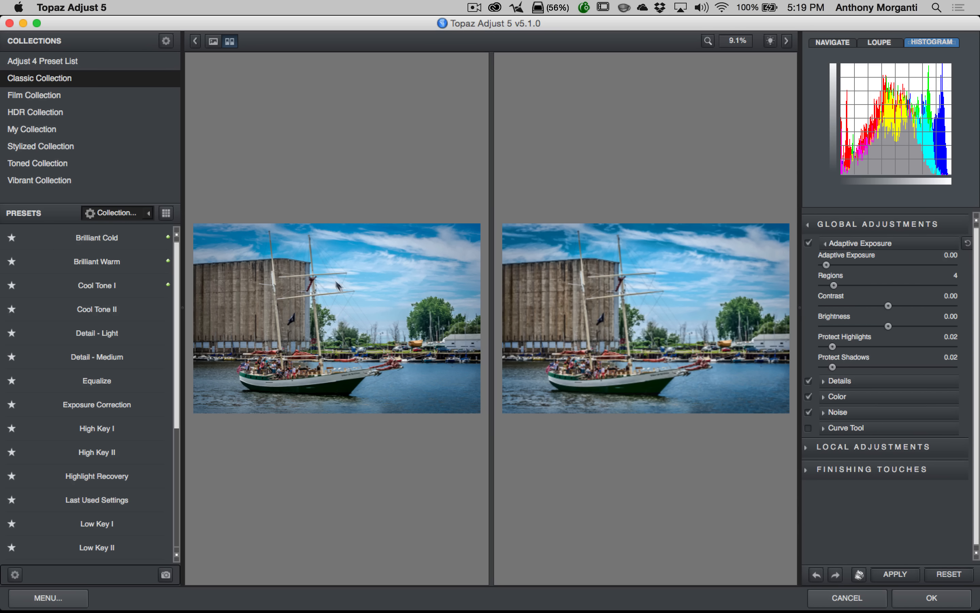
pyautogui.click(744, 43)
pyautogui.click(744, 57)
pyautogui.click(741, 39)
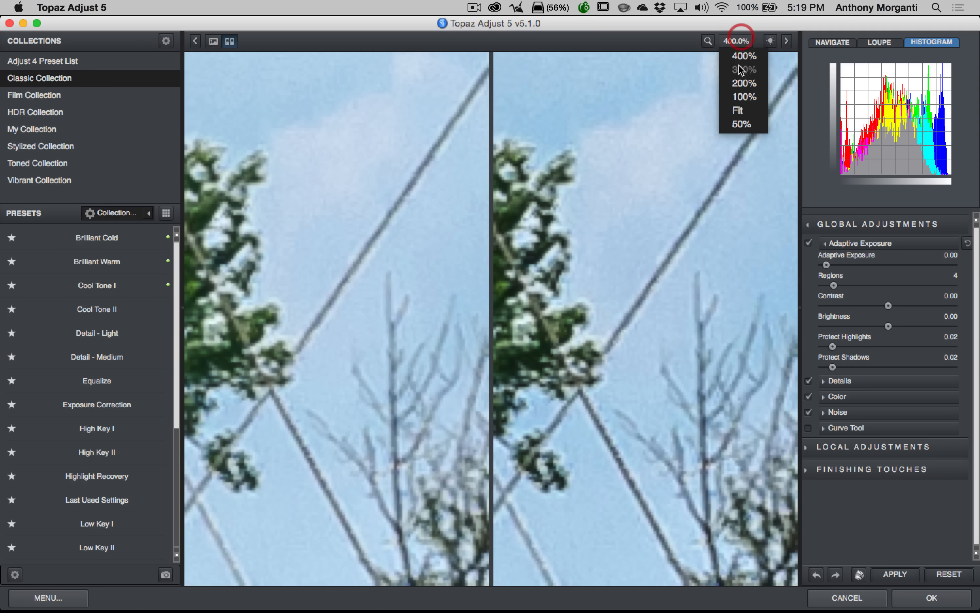
pyautogui.click(740, 106)
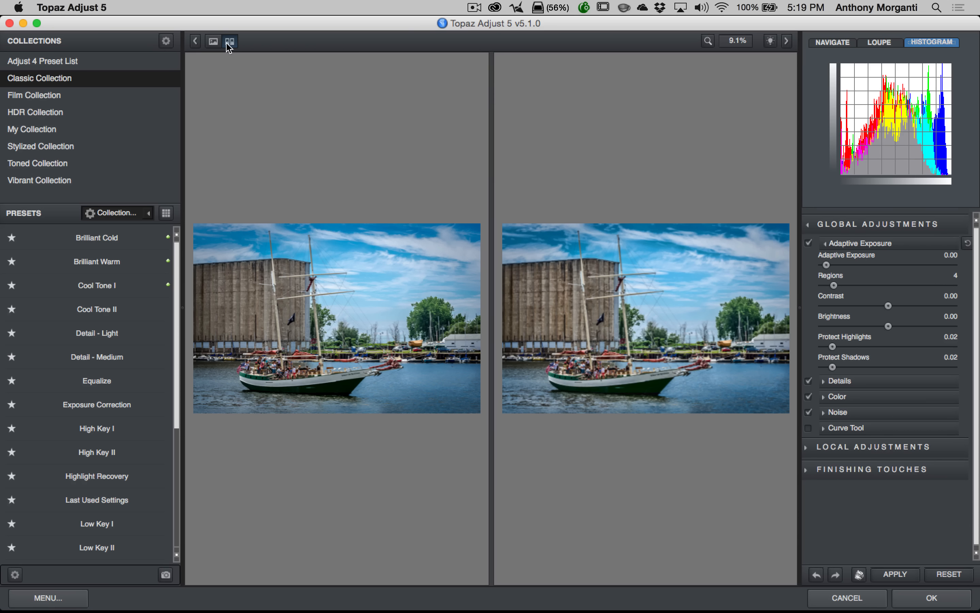
# Step: Return to the single-image preview and inspect the processed photo at 400% zoom before fitting it to the view
pyautogui.click(216, 42)
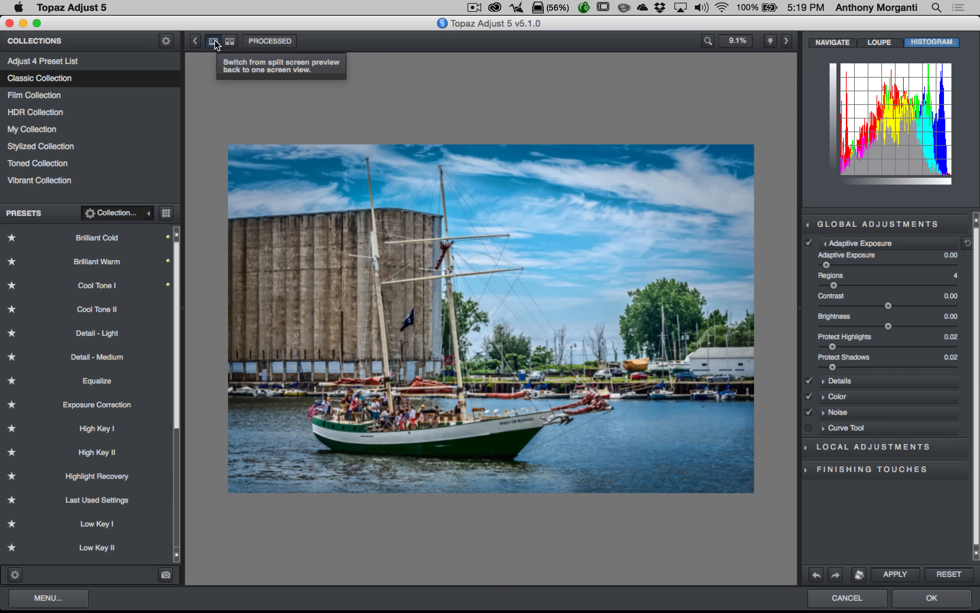
pyautogui.click(708, 41)
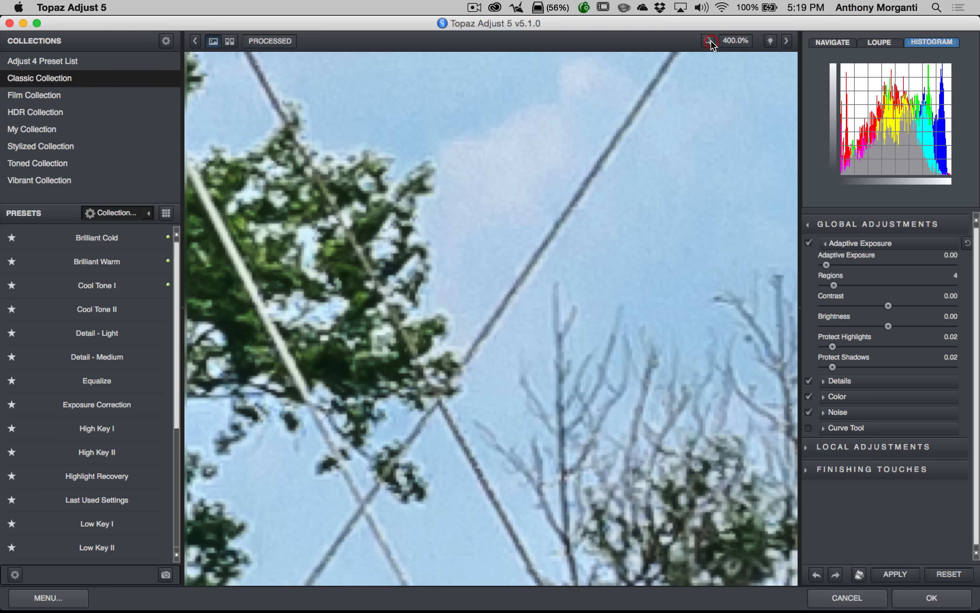
pyautogui.click(709, 42)
pyautogui.click(736, 40)
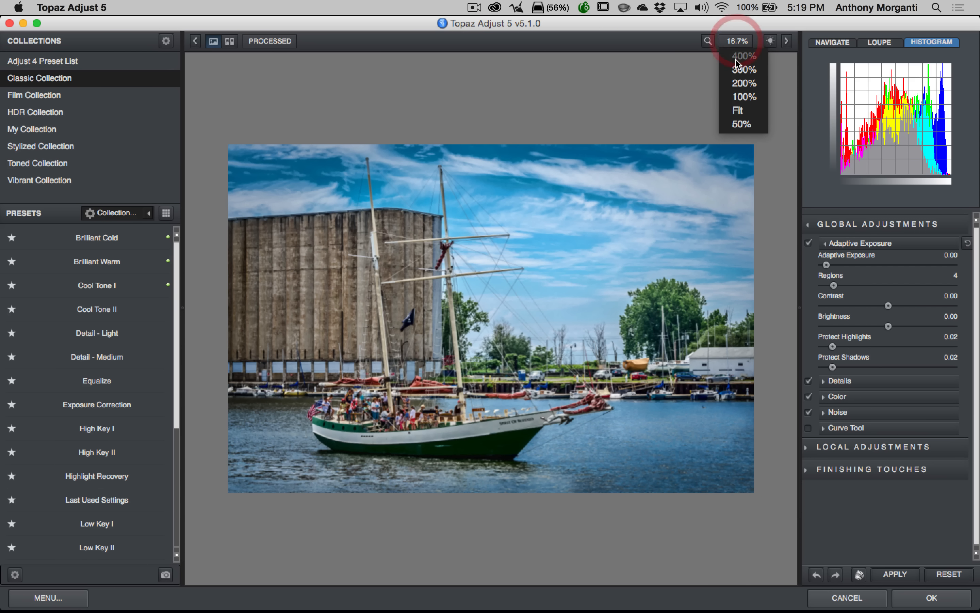
pyautogui.click(736, 59)
pyautogui.click(735, 41)
pyautogui.click(736, 109)
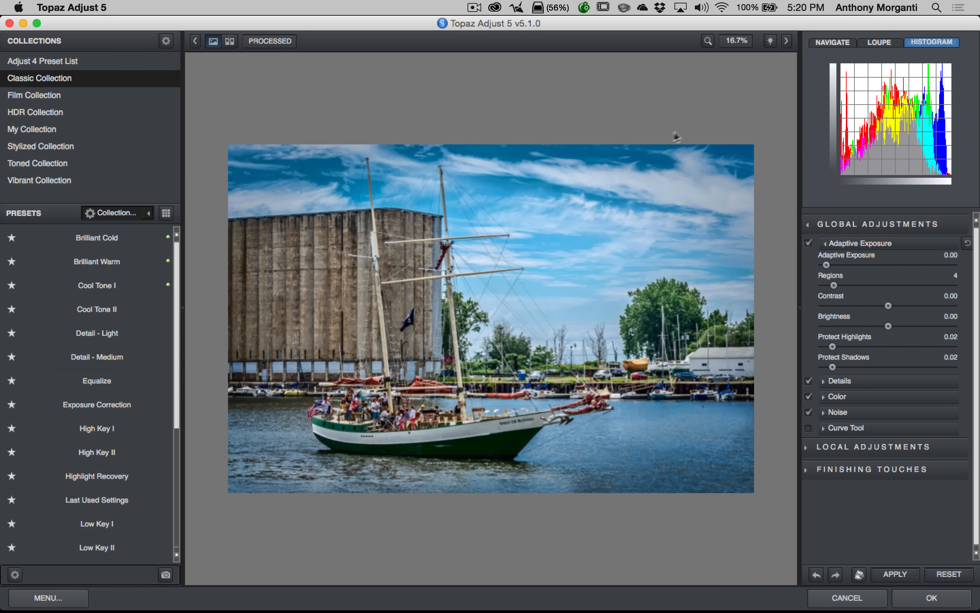
# Step: Cycle the preview background through its dark and white options and back to grey
pyautogui.click(769, 41)
pyautogui.click(769, 41)
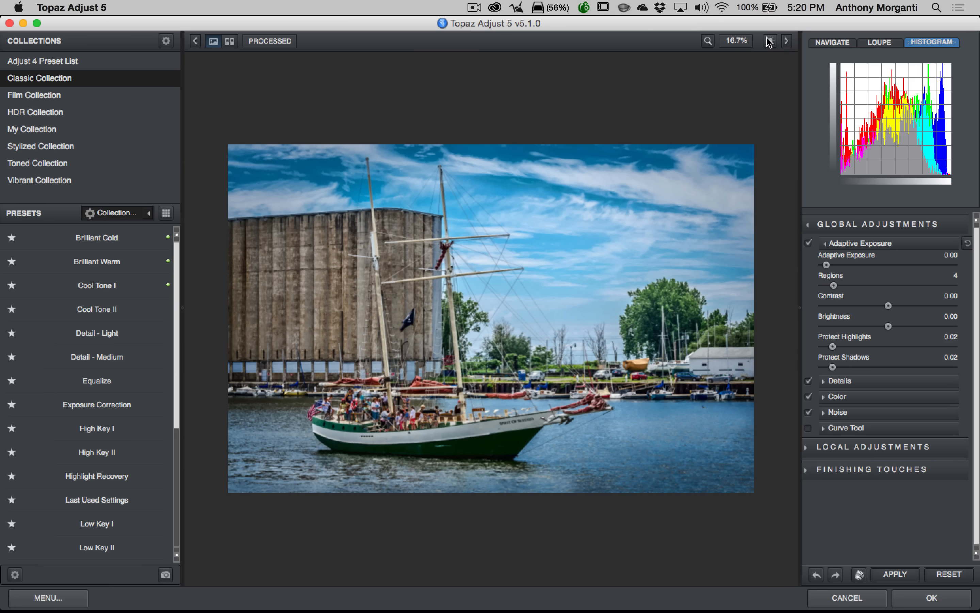
pyautogui.click(769, 41)
pyautogui.click(769, 41)
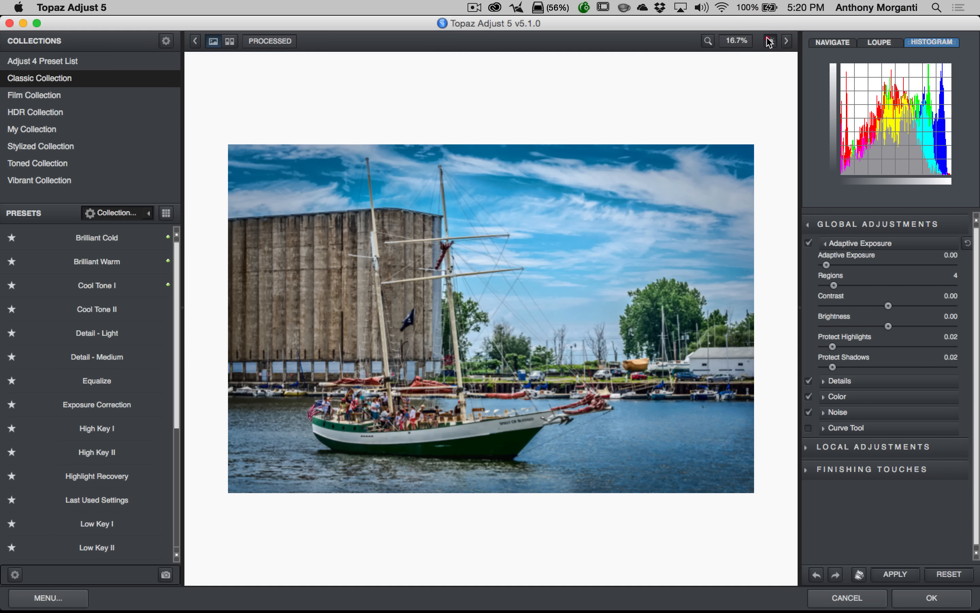
pyautogui.click(769, 40)
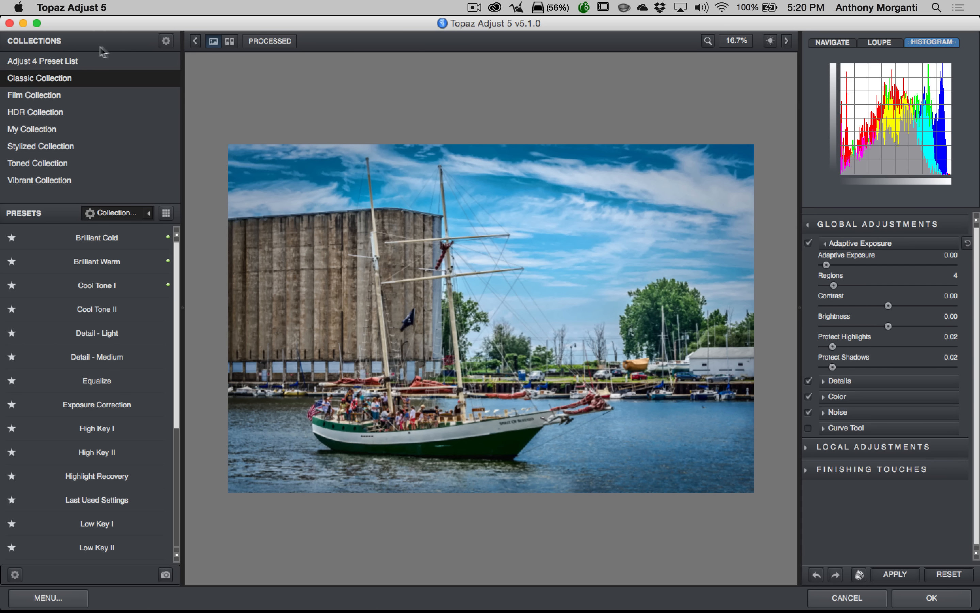
# Step: Hide and restore the adjustments area, and do the same with the collections and presets area
pyautogui.click(786, 42)
pyautogui.click(968, 42)
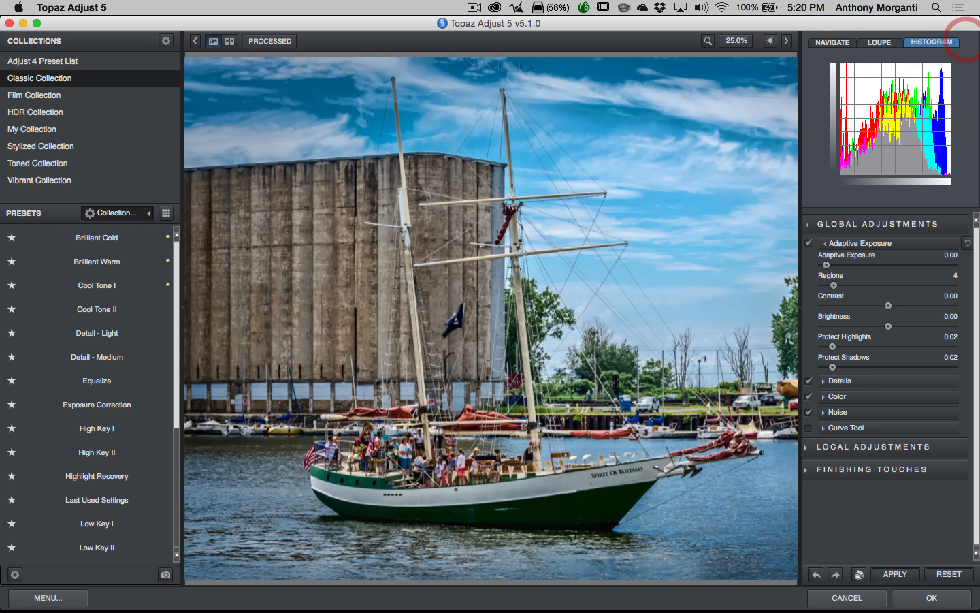
pyautogui.click(195, 41)
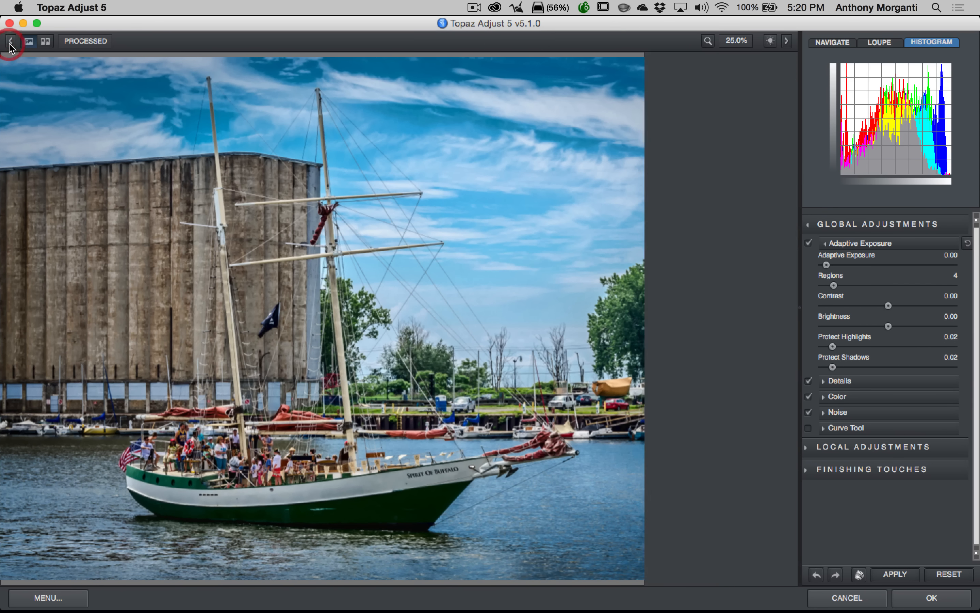
pyautogui.click(11, 41)
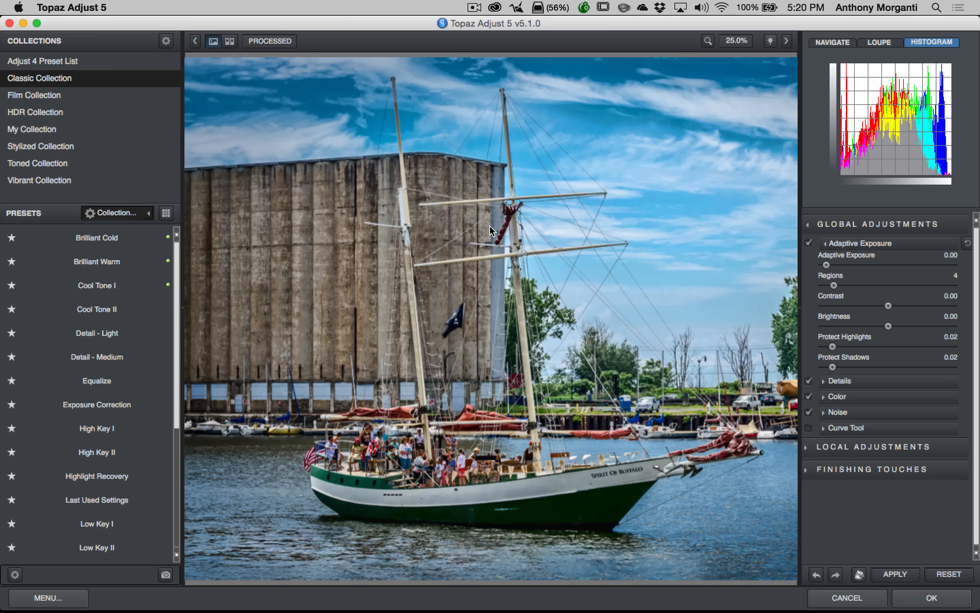
# Step: Take a snapshot of the current adjustments and load it from the snapshot list
pyautogui.click(165, 576)
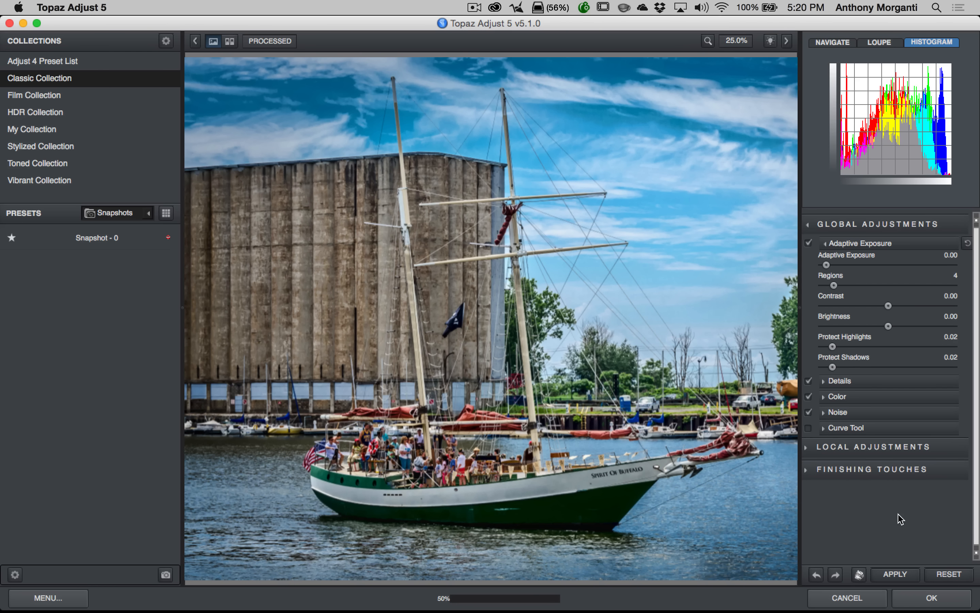
pyautogui.click(81, 238)
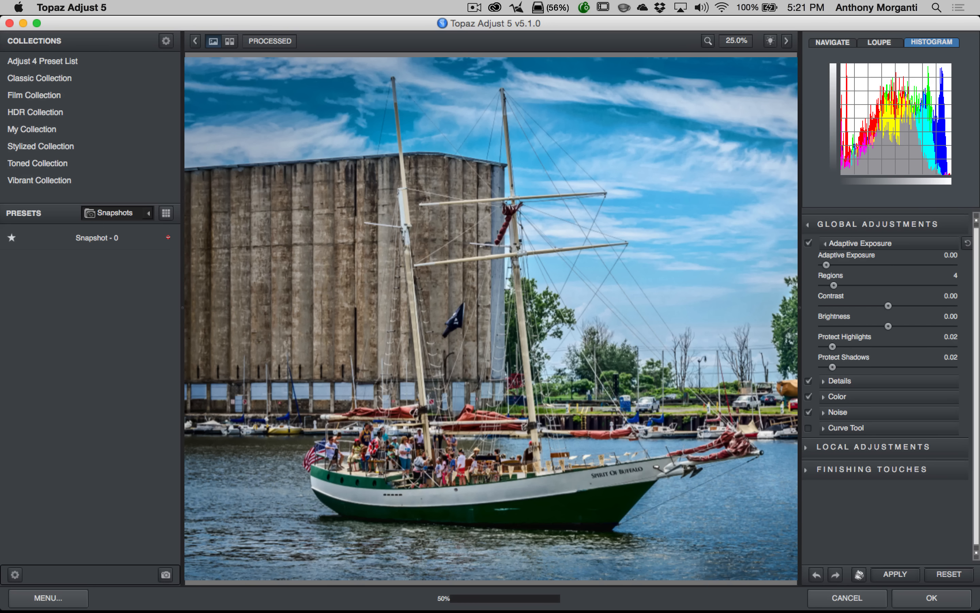
# Step: Set the Adaptive Exposure to 0.26 and the Regions to 20 in the global adjustments
pyautogui.click(842, 265)
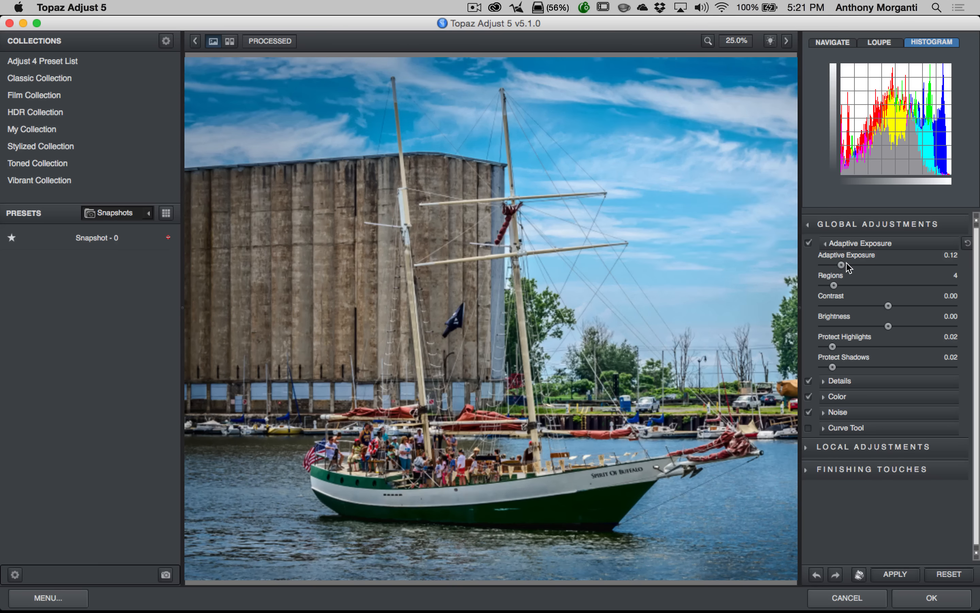
pyautogui.moveTo(834, 286); pyautogui.dragTo(883, 285)
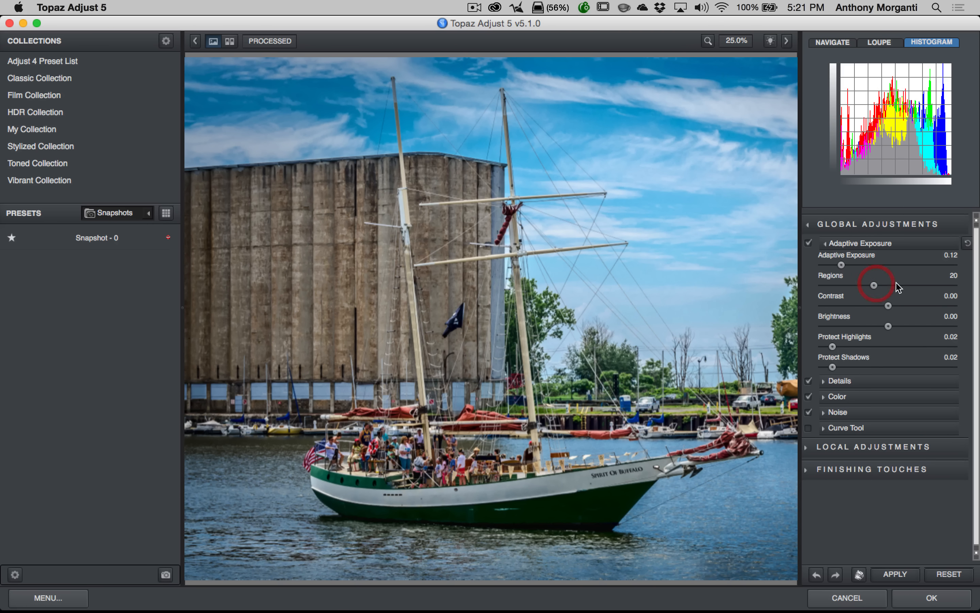
pyautogui.click(859, 265)
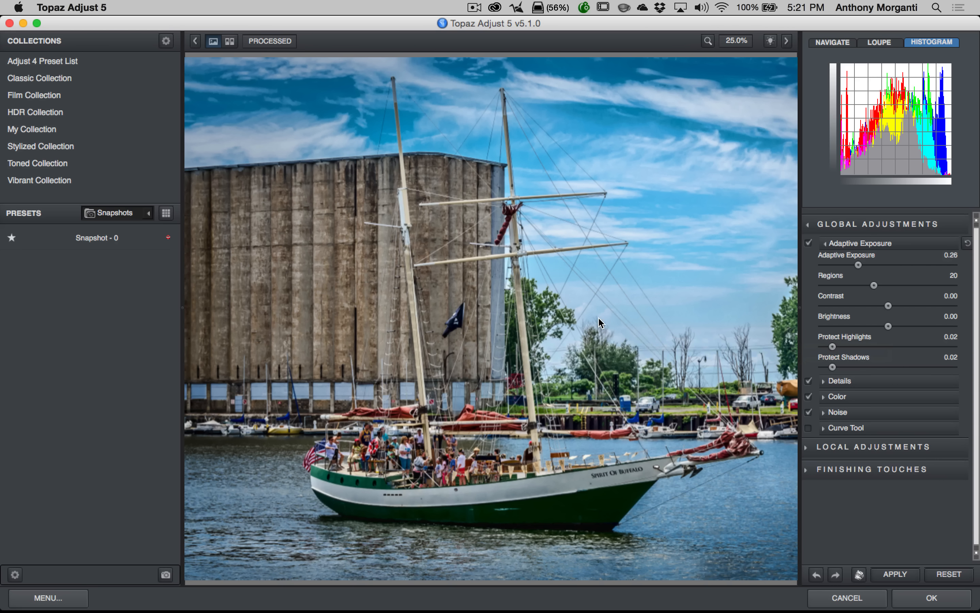
# Step: Start saving the settings as a preset named with the creator's first name plus "Photo Pop", and fill in the creator's name
pyautogui.click(14, 574)
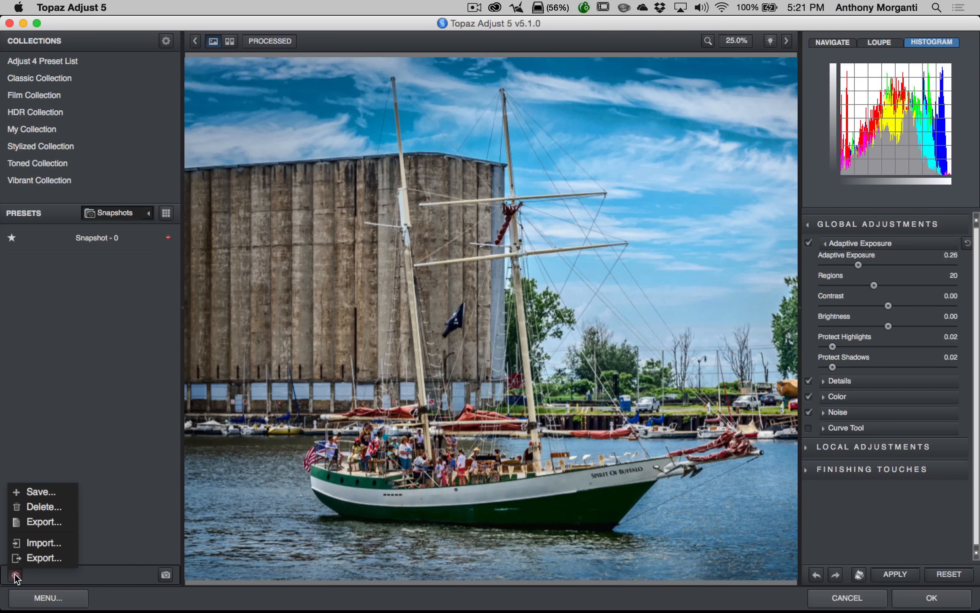
pyautogui.click(34, 492)
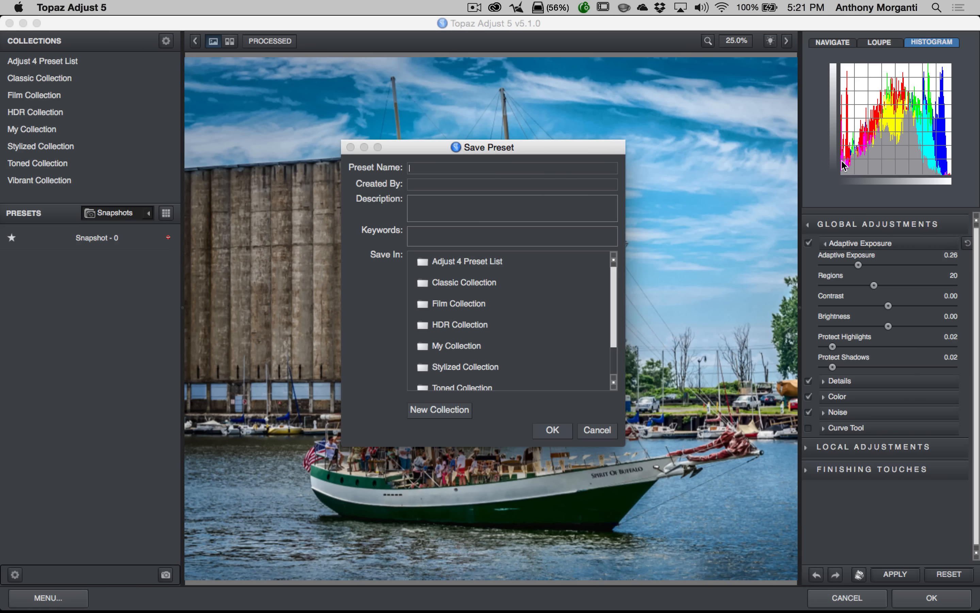
pyautogui.write('Tony')
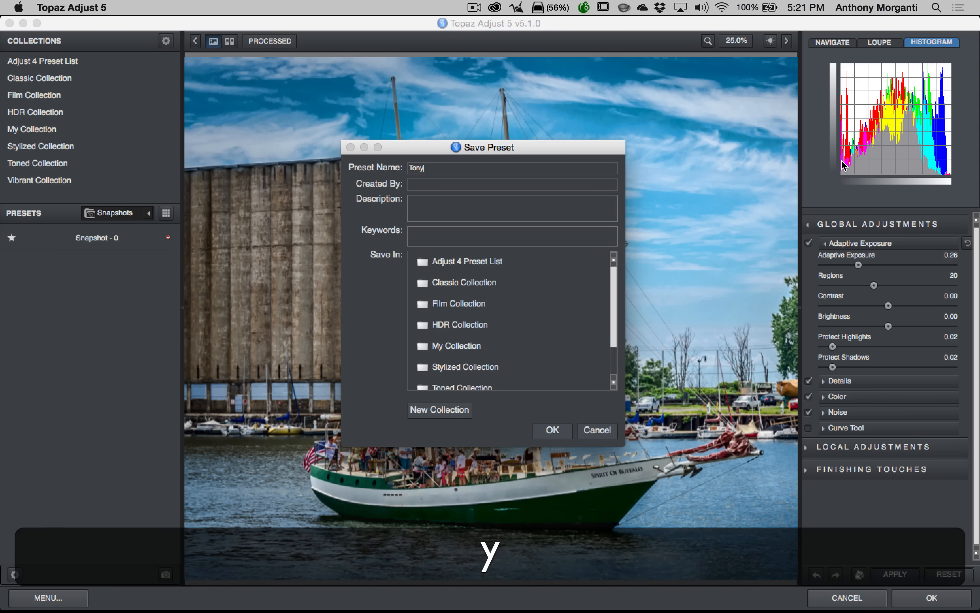
pyautogui.write('s PHo')
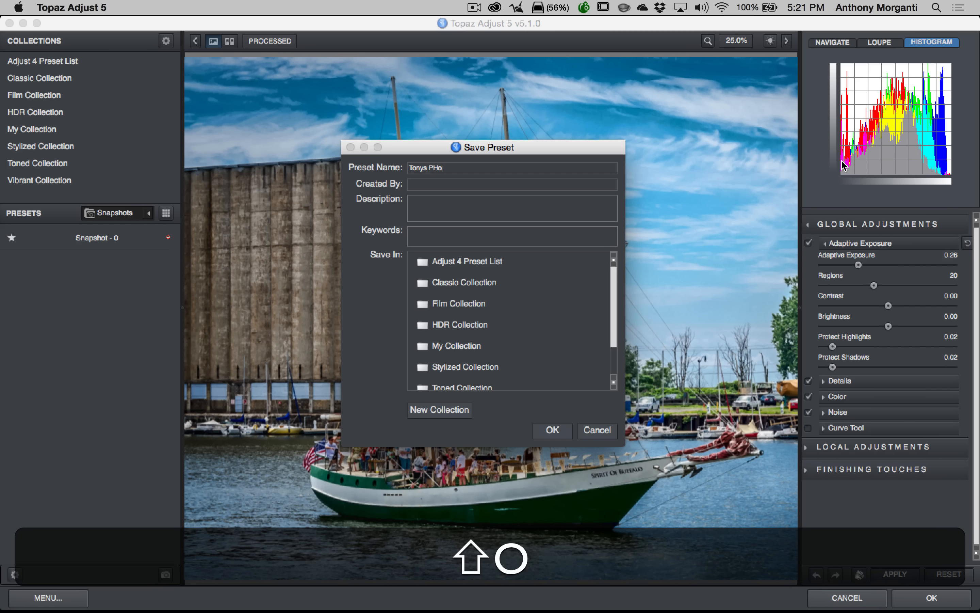
pyautogui.press('BackSpace')
pyautogui.press('BackSpace')
pyautogui.write('hoto Pop')
pyautogui.press('Tab')
pyautogui.write('Ton')
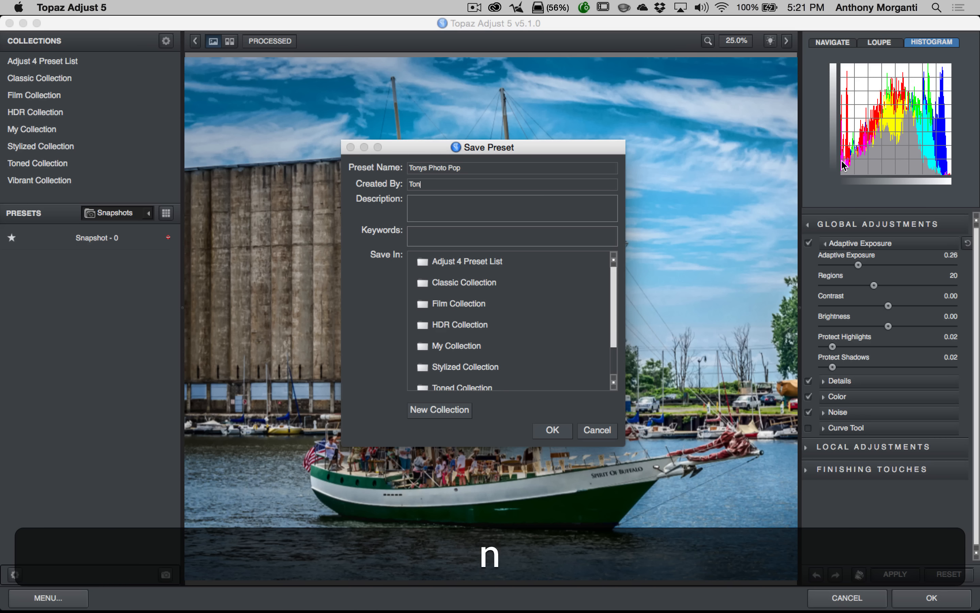
pyautogui.write('y')
pyautogui.press('Tab')
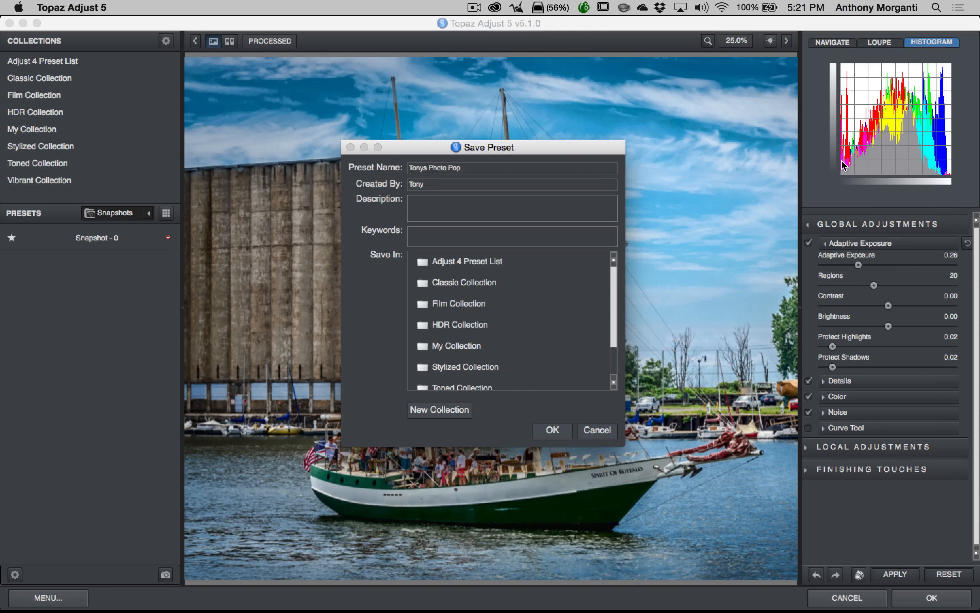
# Step: Add the description "Dramatic Clouds" and the keyword "cloud", and save the preset in My Collection
pyautogui.write('Drama')
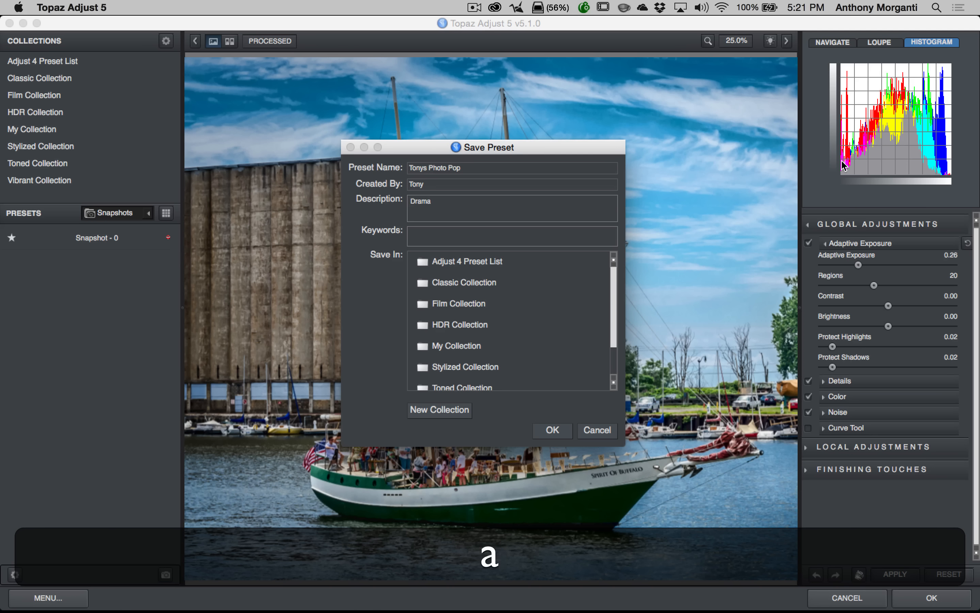
pyautogui.write('tic ')
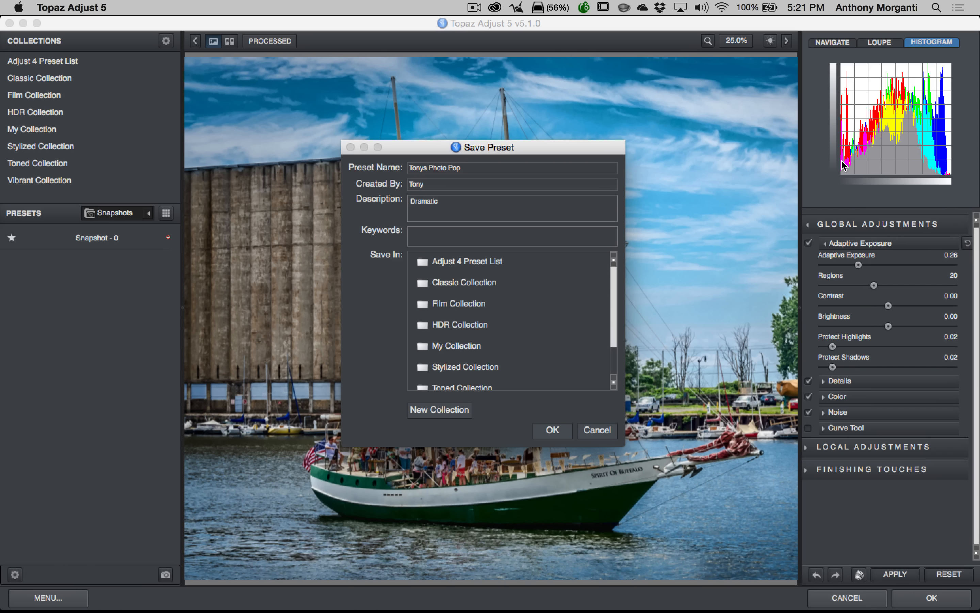
pyautogui.write('Clouds')
pyautogui.write('cloud')
pyautogui.scroll(-2, 480, 285)
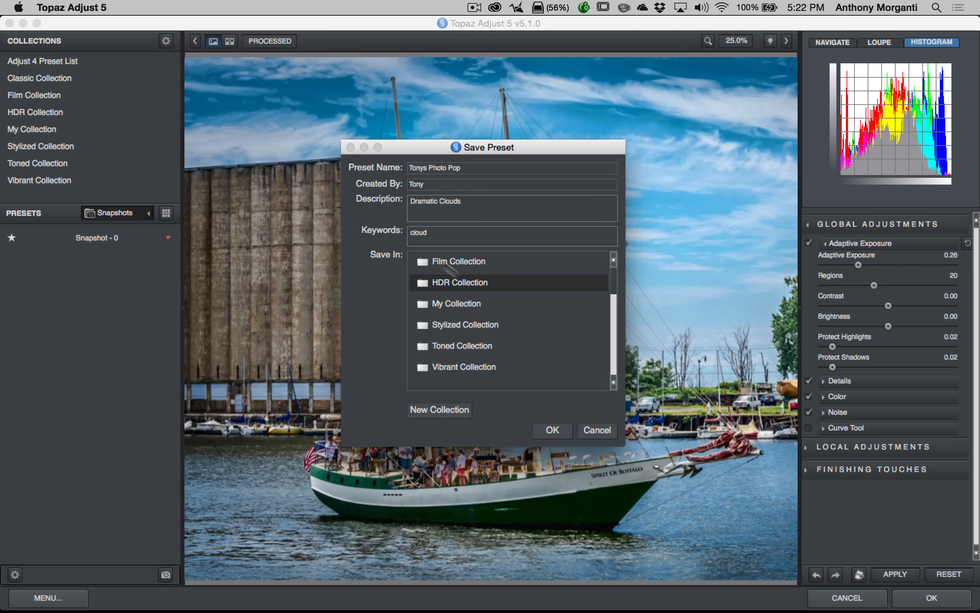
pyautogui.click(451, 303)
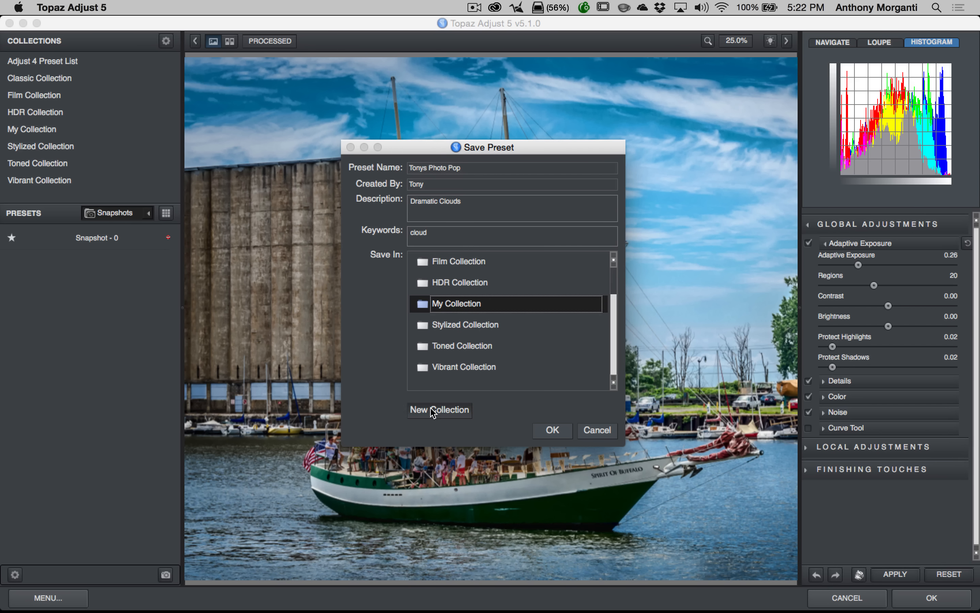
pyautogui.click(555, 429)
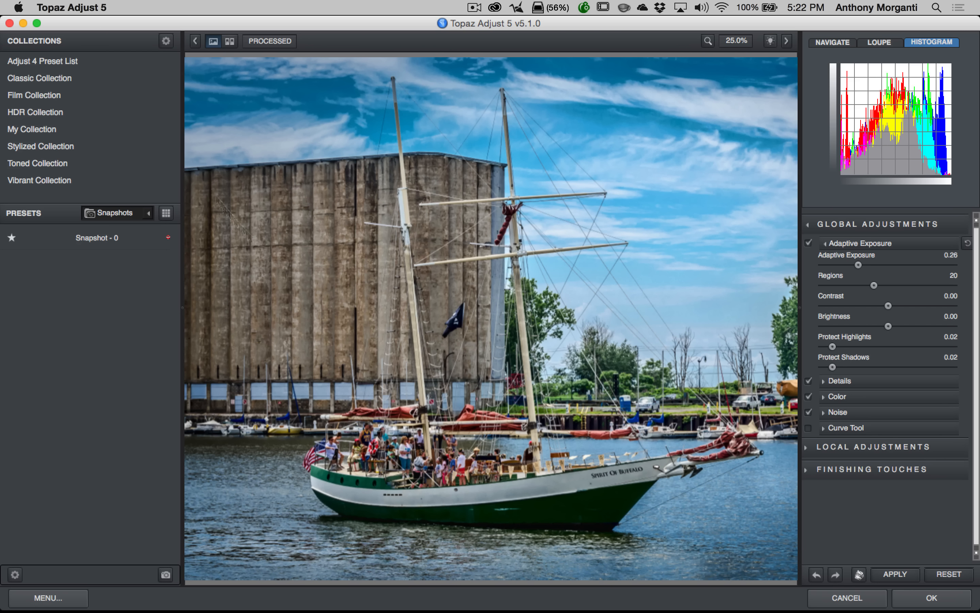
# Step: Open My Collection and preview its saved presets on the boat photo
pyautogui.click(20, 129)
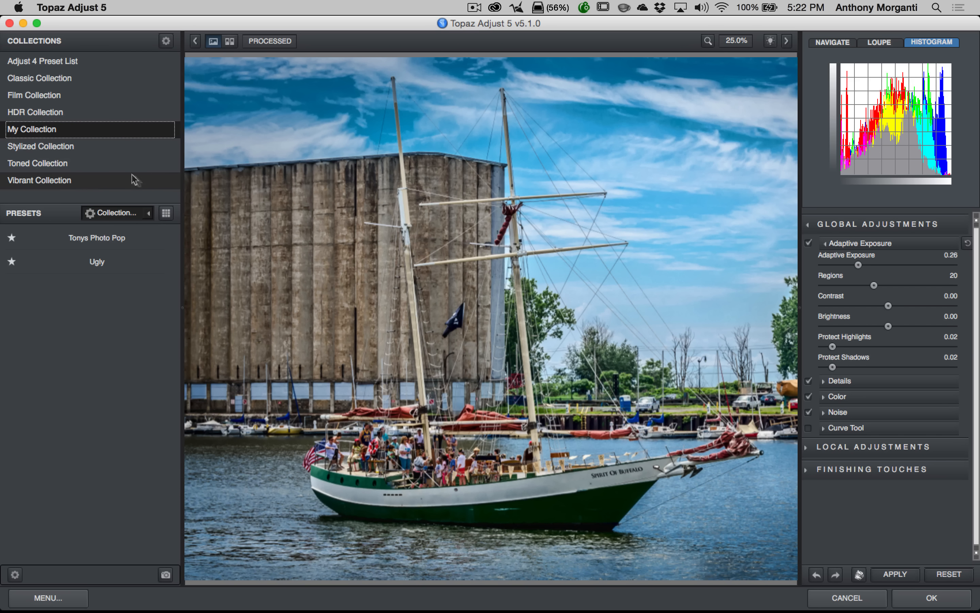
pyautogui.click(77, 262)
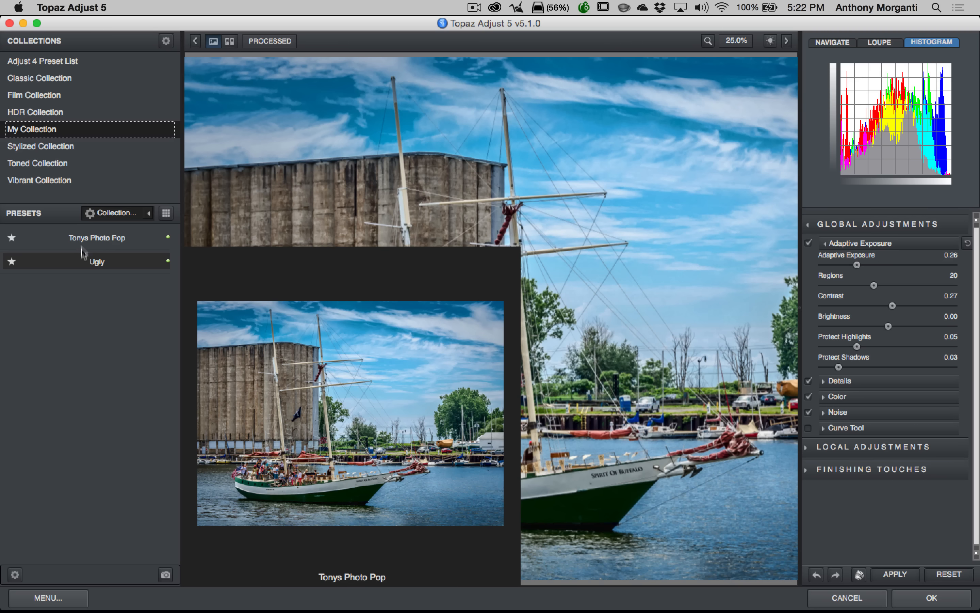
# Step: Apply the creator's custom Photo Pop preset from My Collection and hide the collections and presets lists
pyautogui.click(97, 240)
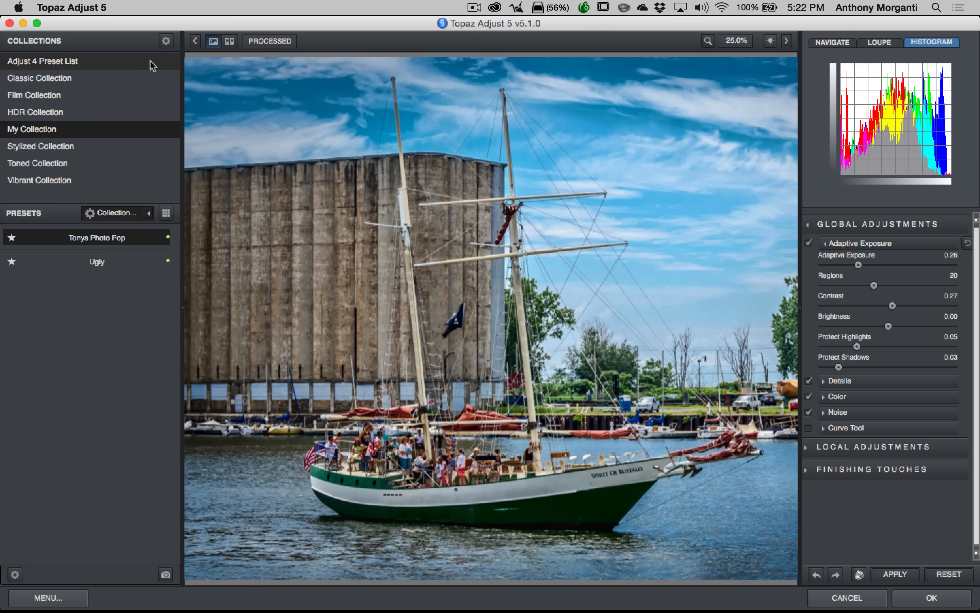
pyautogui.click(195, 42)
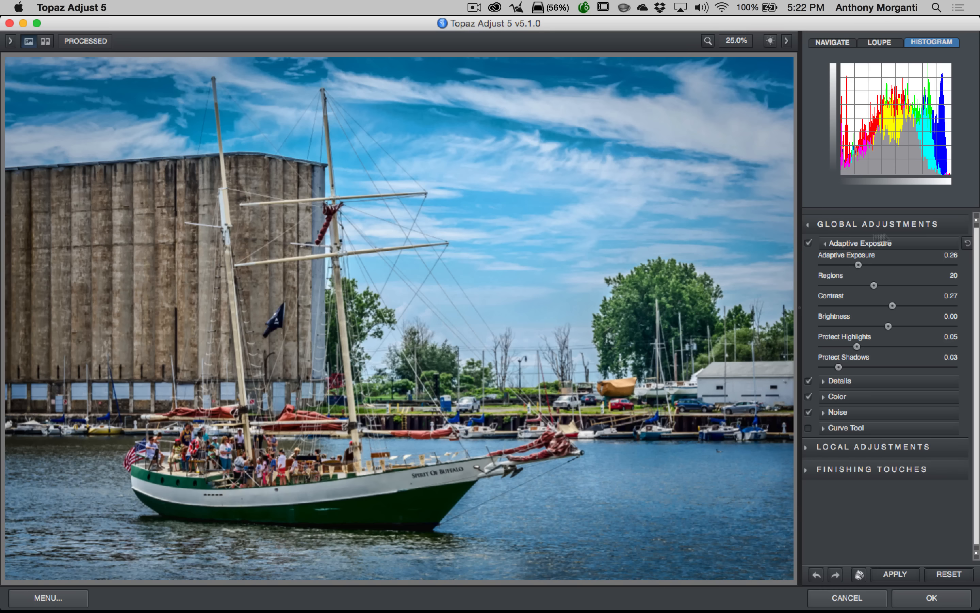
# Step: Collapse and reopen the global adjustments to review the adjustment groups, and expand the Adaptive Exposure settings
pyautogui.click(807, 224)
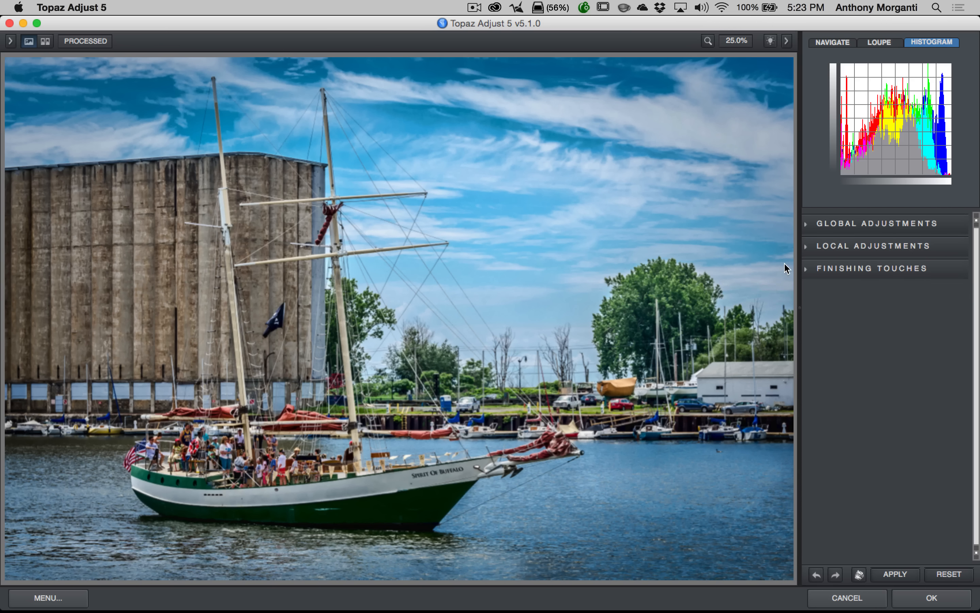
pyautogui.click(808, 224)
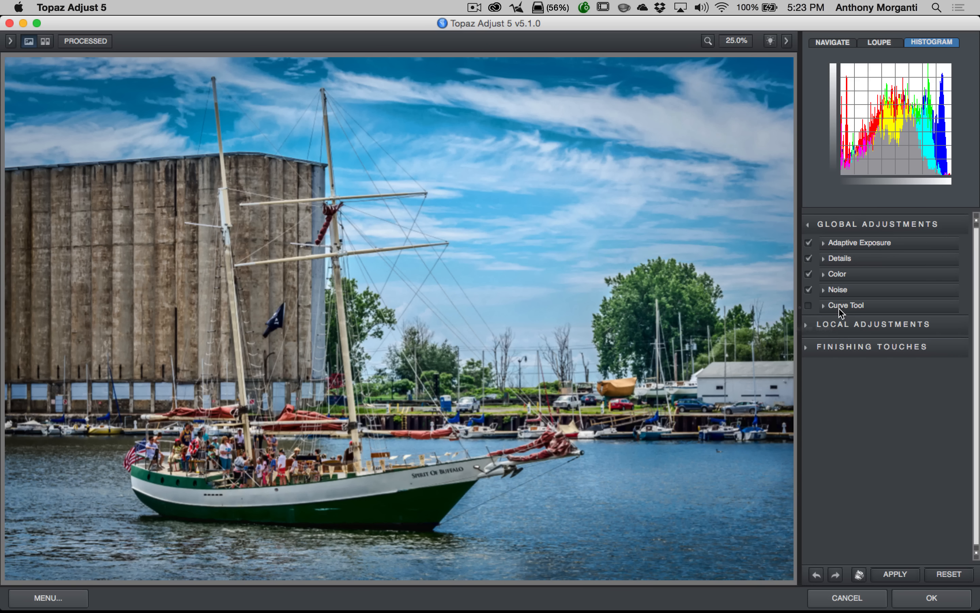
pyautogui.click(825, 243)
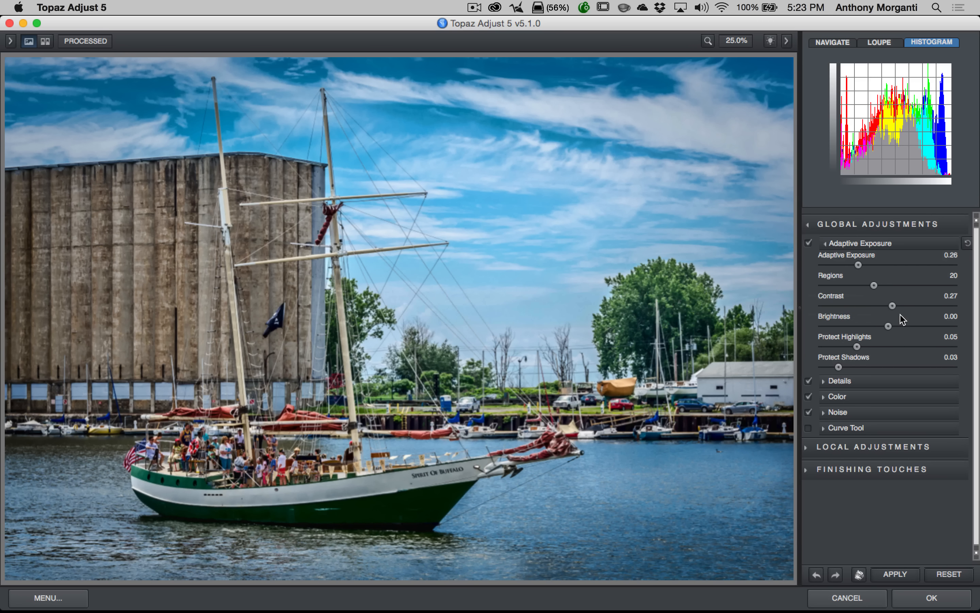
# Step: Lower the Adaptive Exposure to 0.00, try several Regions values including 40, and set Regions to 1
pyautogui.moveTo(858, 266); pyautogui.dragTo(797, 270)
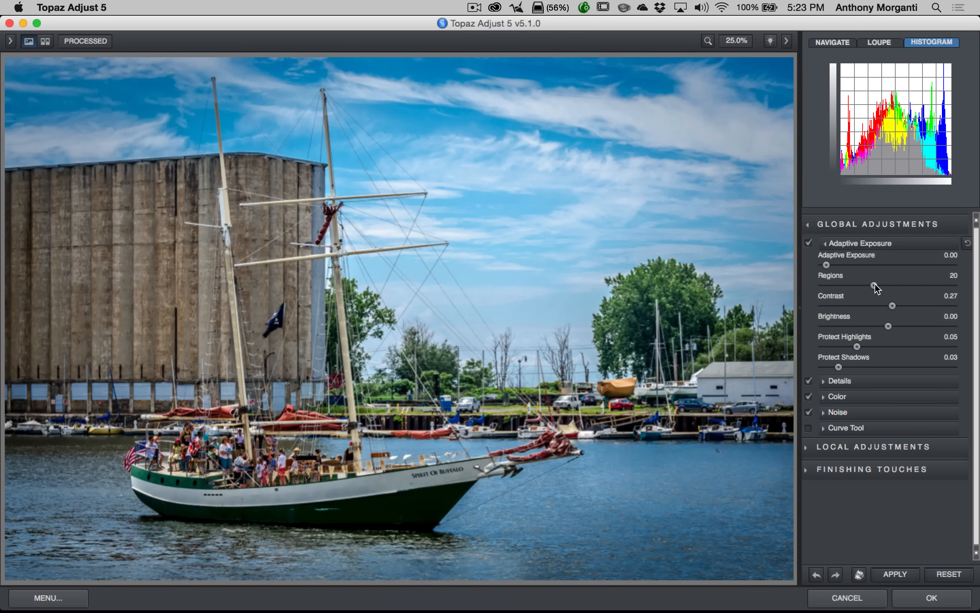
pyautogui.moveTo(875, 285); pyautogui.dragTo(935, 286)
pyautogui.click(834, 285)
pyautogui.click(882, 285)
pyautogui.click(924, 285)
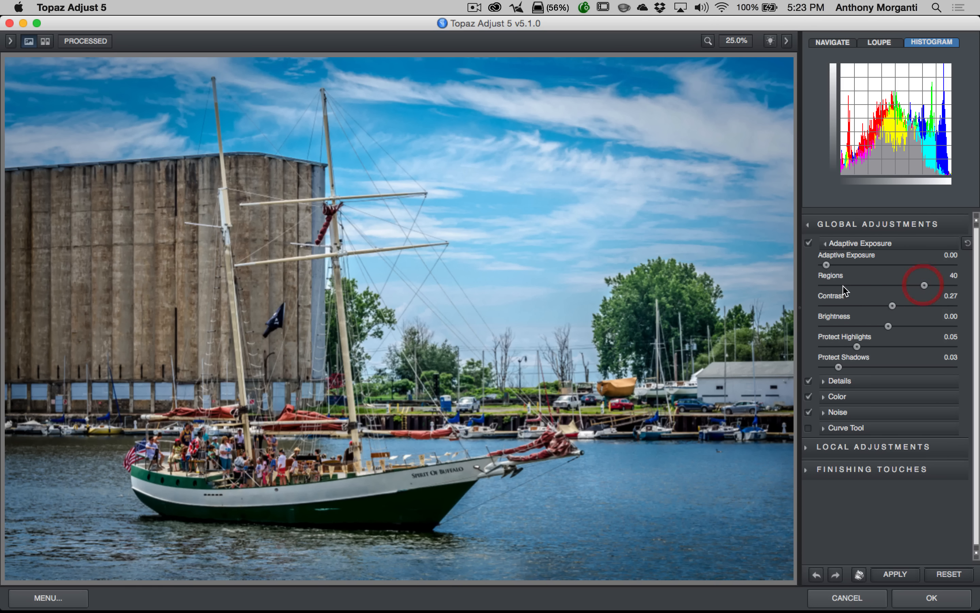
pyautogui.click(814, 285)
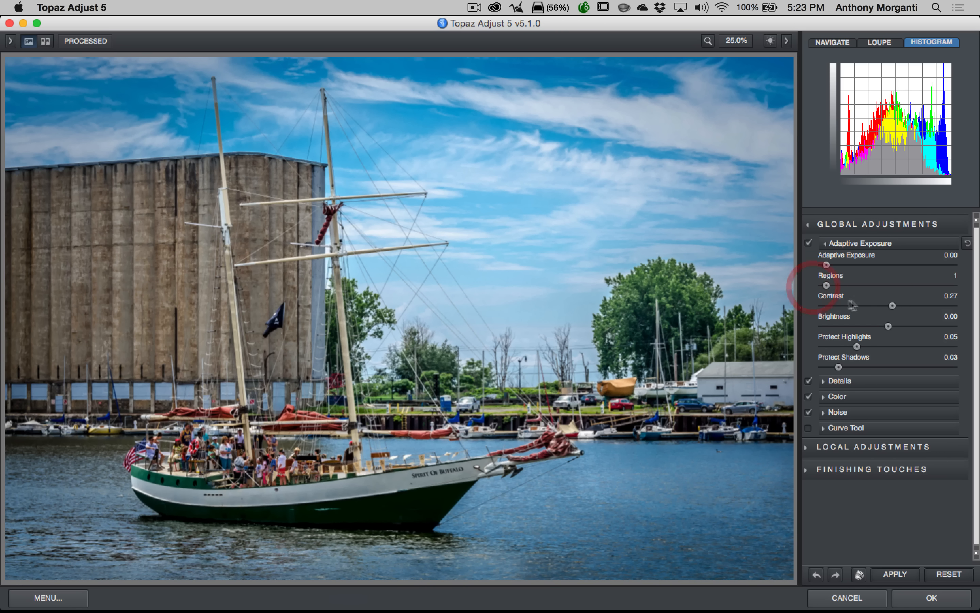
# Step: Try a Contrast of -4.00 and 2.95 and a Brightness of -4.00, resetting both to 0.00
pyautogui.click(812, 306)
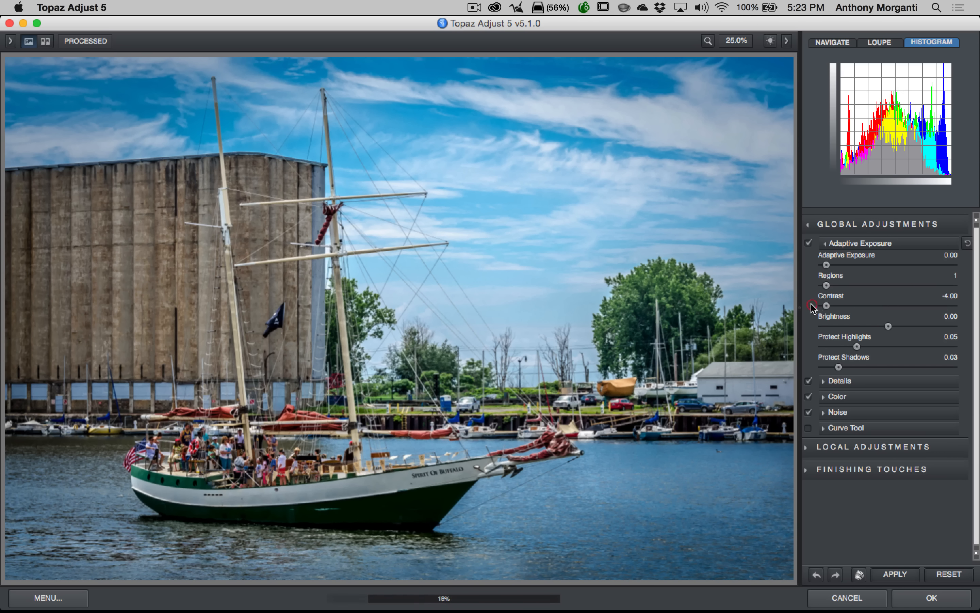
pyautogui.click(933, 306)
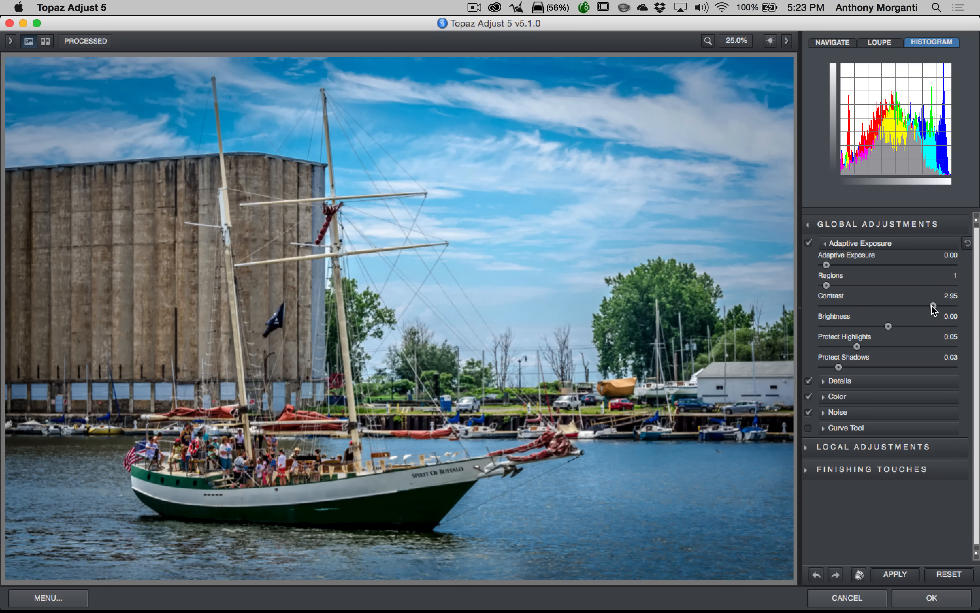
pyautogui.moveTo(932, 306); pyautogui.dragTo(791, 313)
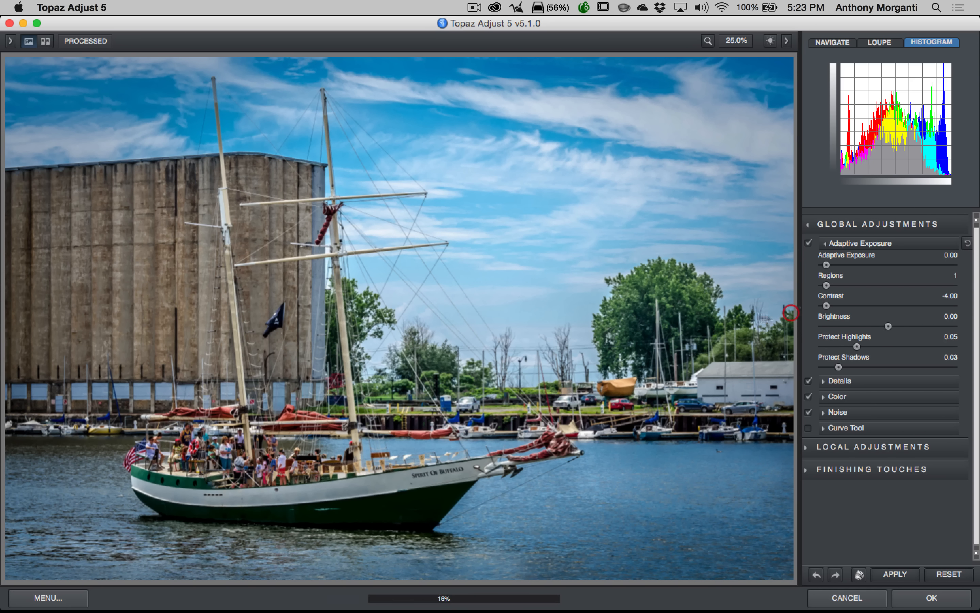
pyautogui.doubleClick(831, 298)
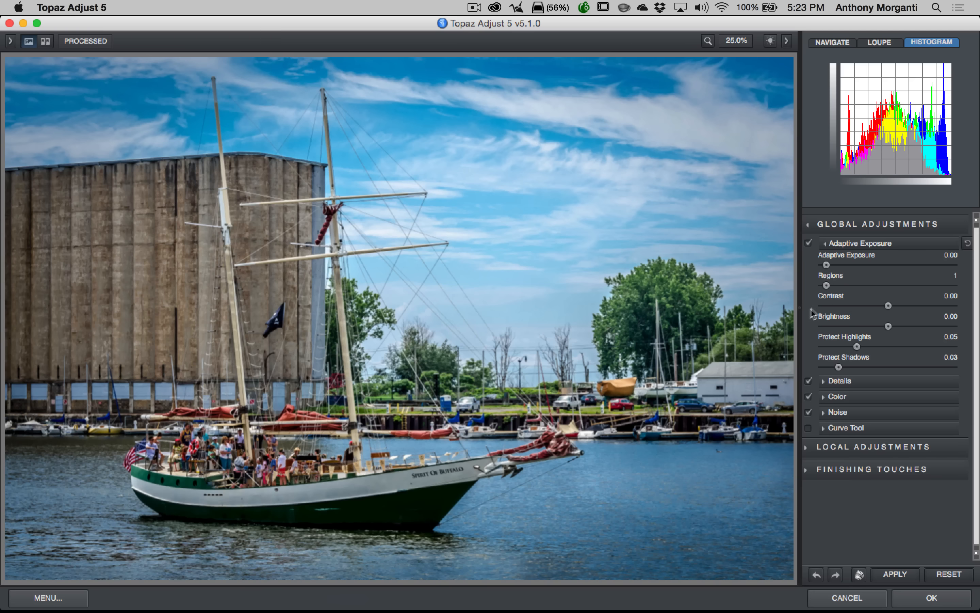
pyautogui.moveTo(888, 327); pyautogui.dragTo(827, 326)
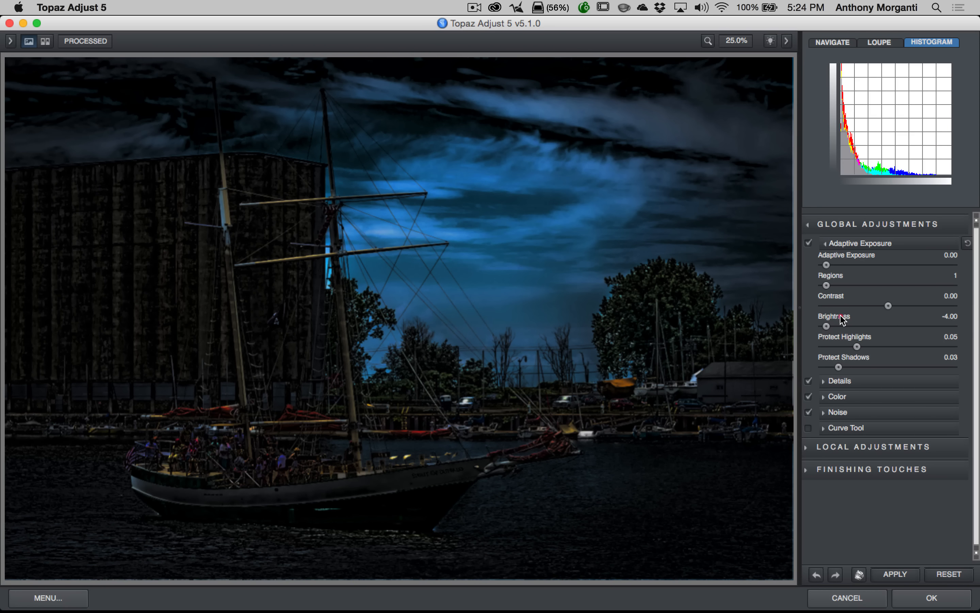
pyautogui.doubleClick(842, 320)
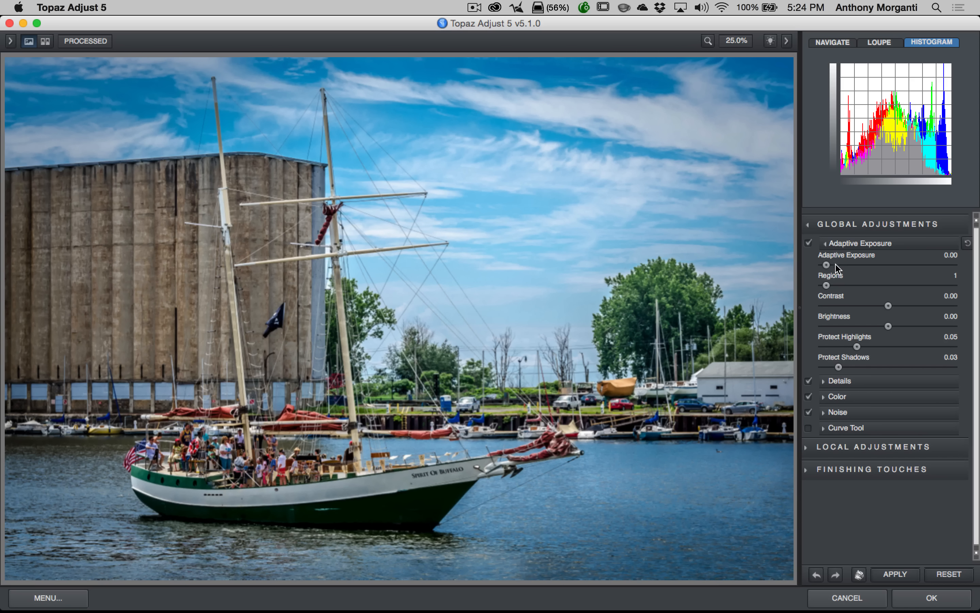
# Step: Raise the Adaptive Exposure to 0.52, try a Contrast of -3.13, and reset the Contrast to 0.00
pyautogui.moveTo(827, 265); pyautogui.dragTo(868, 265)
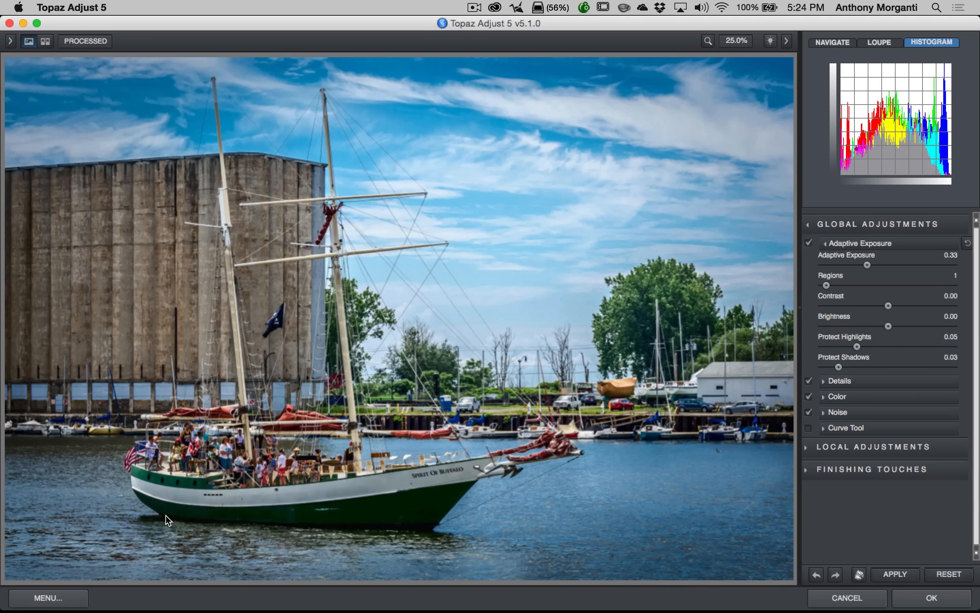
pyautogui.moveTo(864, 264); pyautogui.dragTo(888, 264)
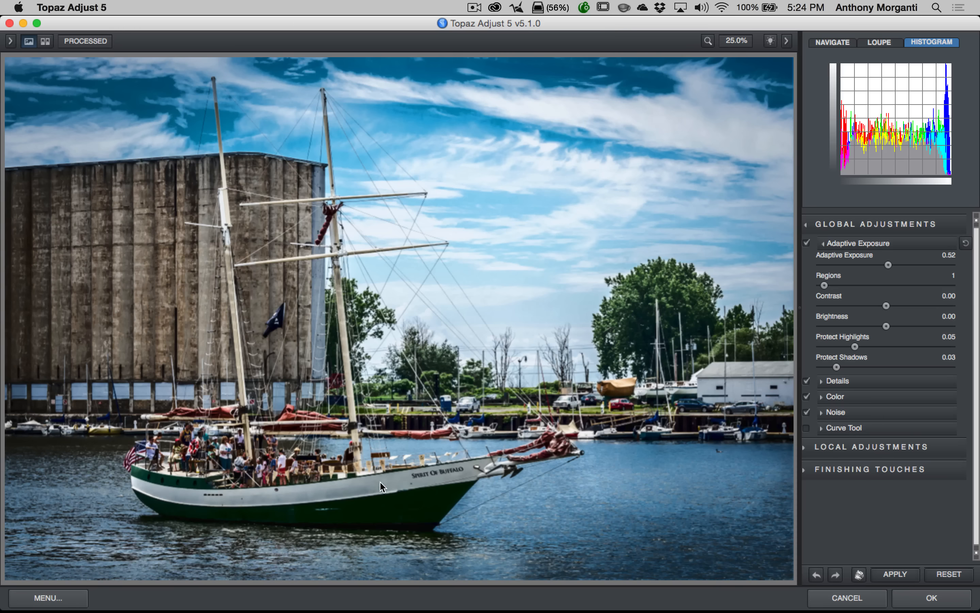
pyautogui.moveTo(887, 307); pyautogui.dragTo(838, 306)
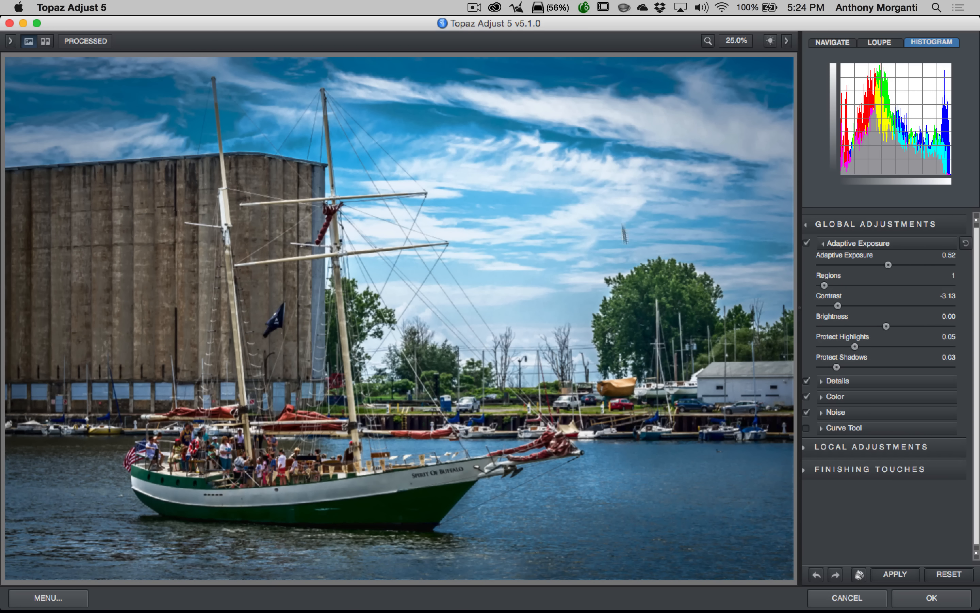
pyautogui.moveTo(906, 304); pyautogui.dragTo(881, 306)
pyautogui.doubleClick(825, 296)
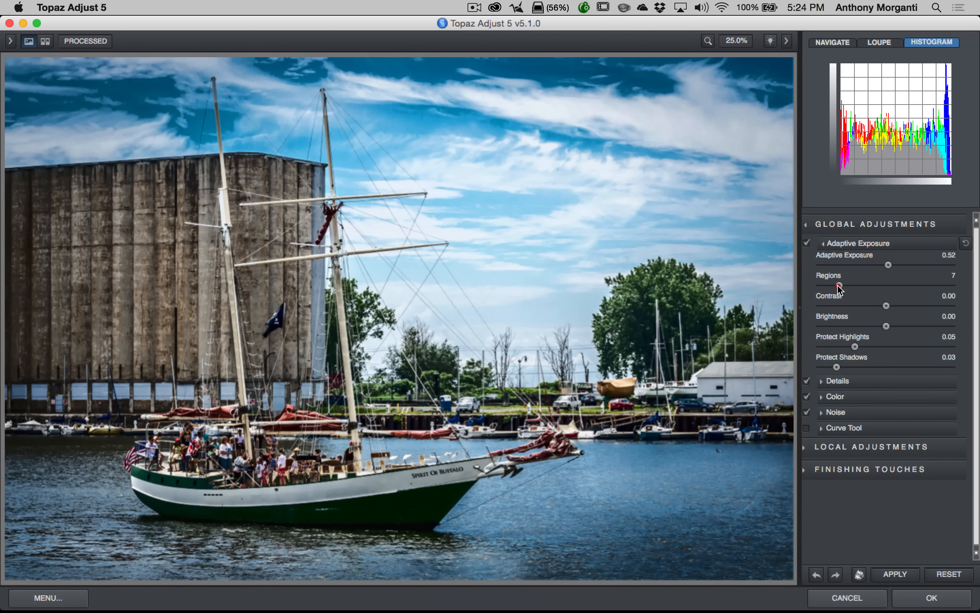
# Step: Set the Regions to 13 and raise the Adaptive Exposure to 0.86
pyautogui.click(837, 285)
pyautogui.click(854, 285)
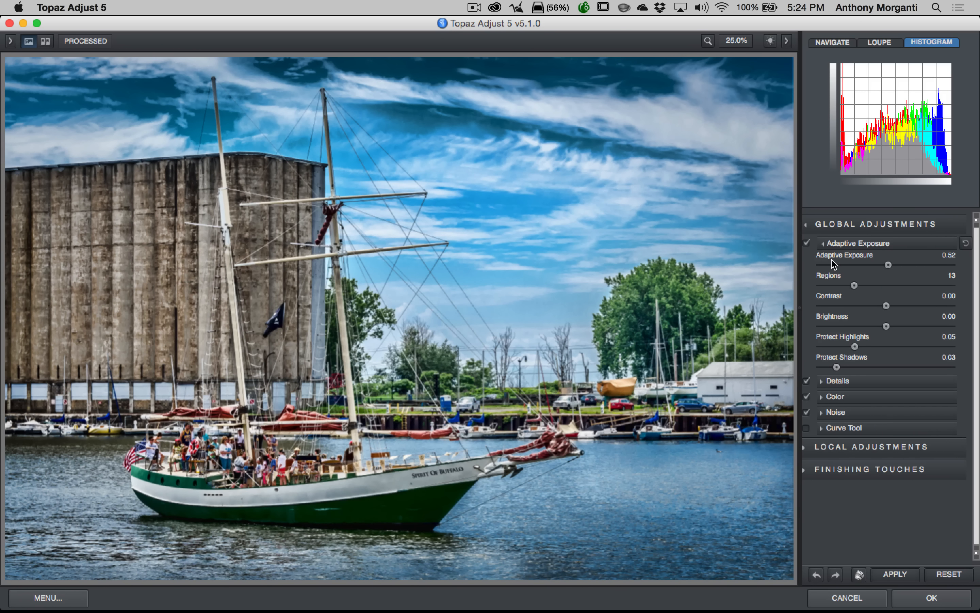
pyautogui.moveTo(853, 261)
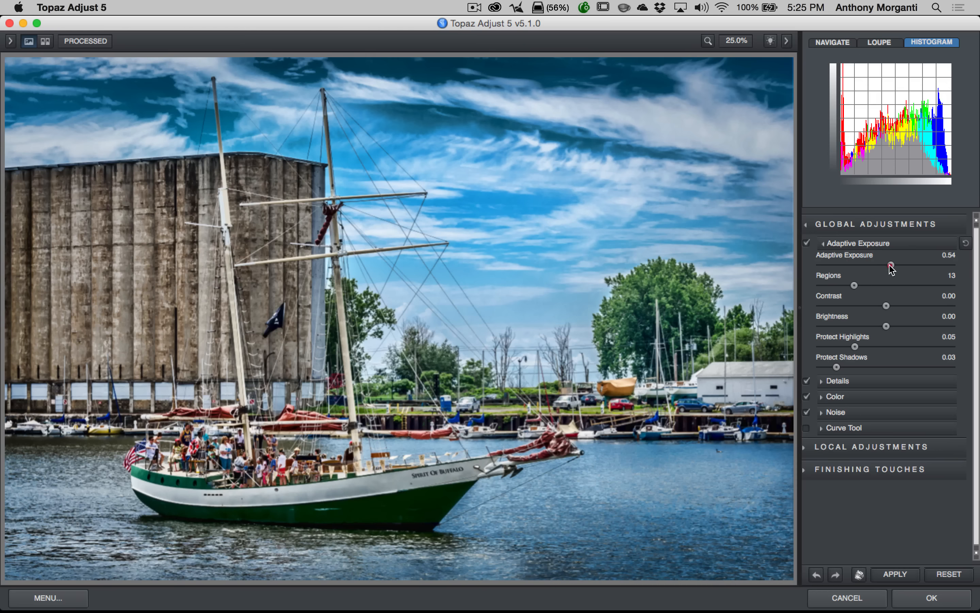
pyautogui.moveTo(888, 265); pyautogui.dragTo(905, 265)
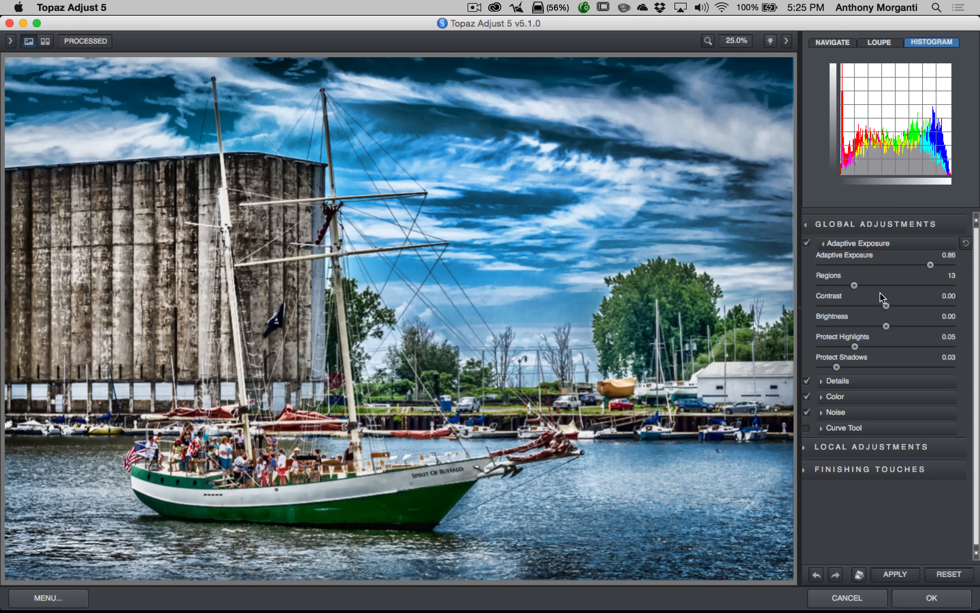
# Step: Try Contrast values of 1.64, -2.69, -0.55 and 0.85, and reset the Contrast and Adaptive Exposure to 0.00
pyautogui.moveTo(887, 305); pyautogui.dragTo(928, 306)
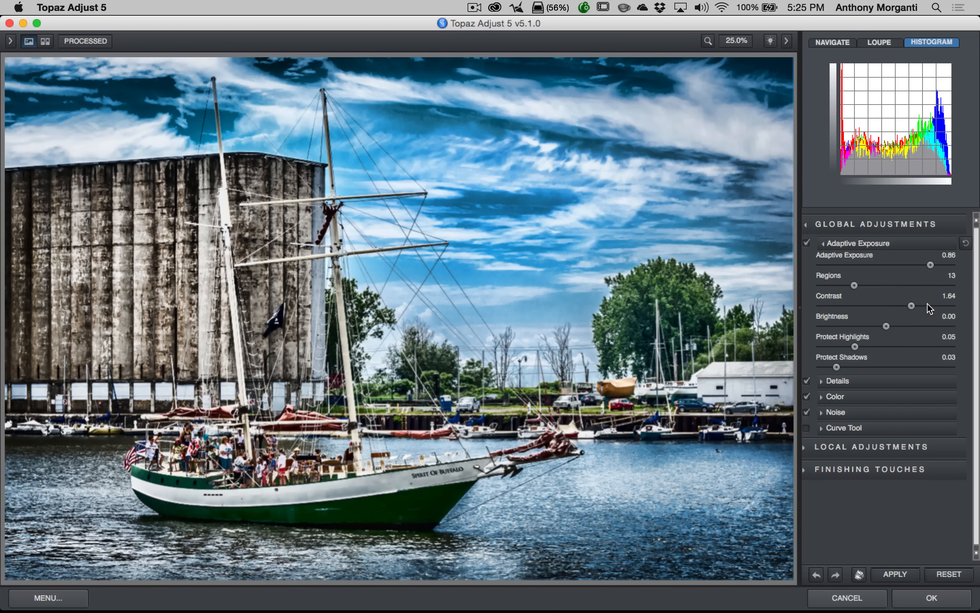
pyautogui.click(833, 306)
pyautogui.click(843, 306)
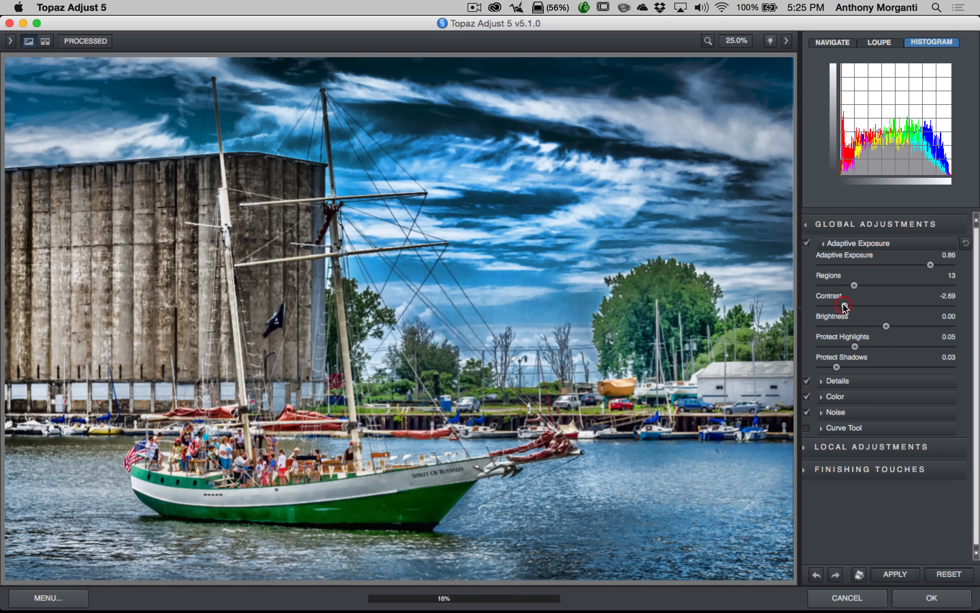
pyautogui.click(877, 305)
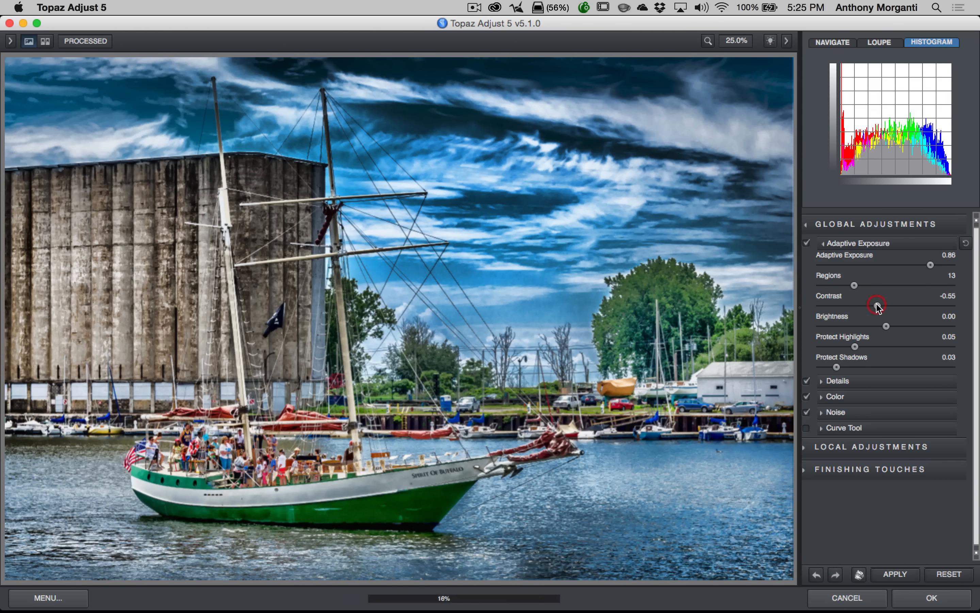
pyautogui.click(898, 305)
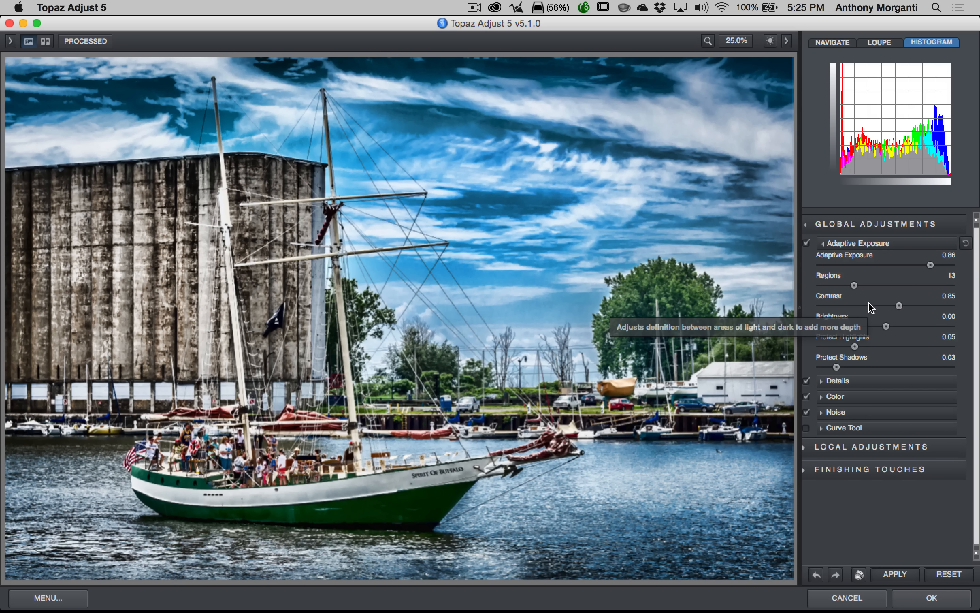
pyautogui.doubleClick(860, 261)
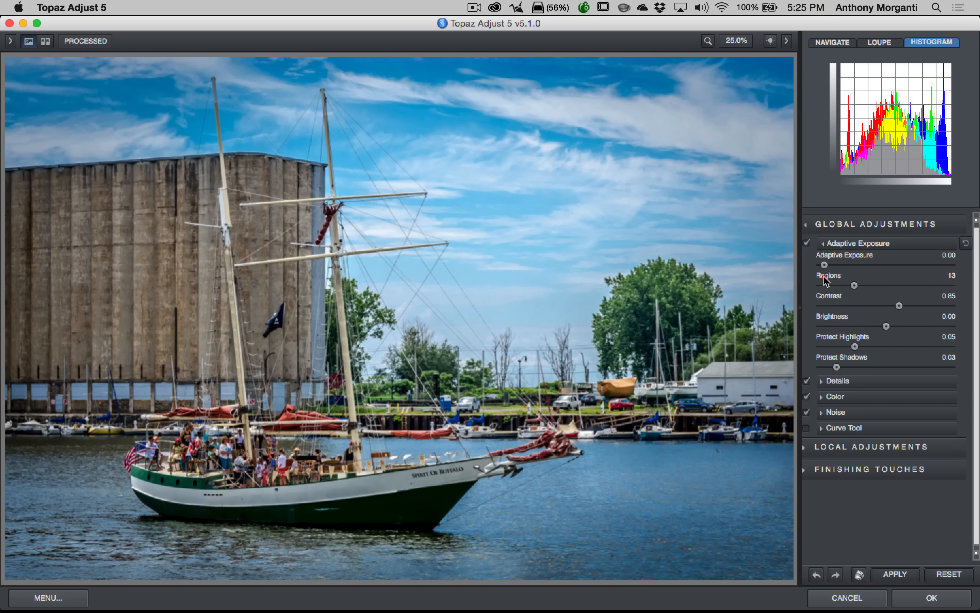
pyautogui.doubleClick(827, 299)
# Step: Balance the two exposure controls against each other, setting the Adaptive Exposure to 0.44 and the Regions to 17
pyautogui.moveTo(855, 285)
pyautogui.mouseDown()
pyautogui.moveTo(828, 288)
pyautogui.moveTo(867, 285)
pyautogui.moveTo(844, 285)
pyautogui.moveTo(858, 264)
pyautogui.moveTo(876, 259)
pyautogui.moveTo(852, 285)
pyautogui.mouseUp()
pyautogui.click(839, 265)
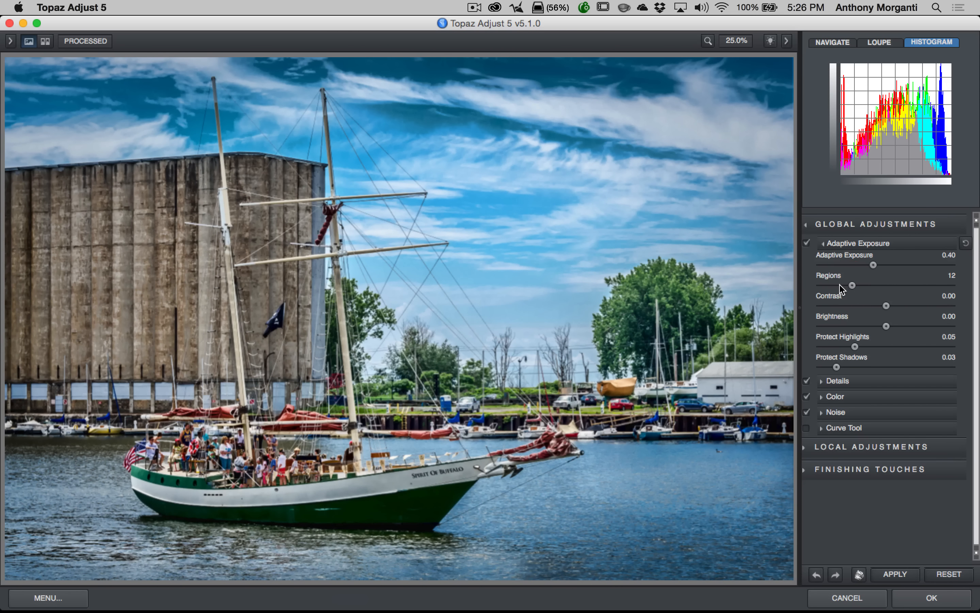
pyautogui.click(867, 285)
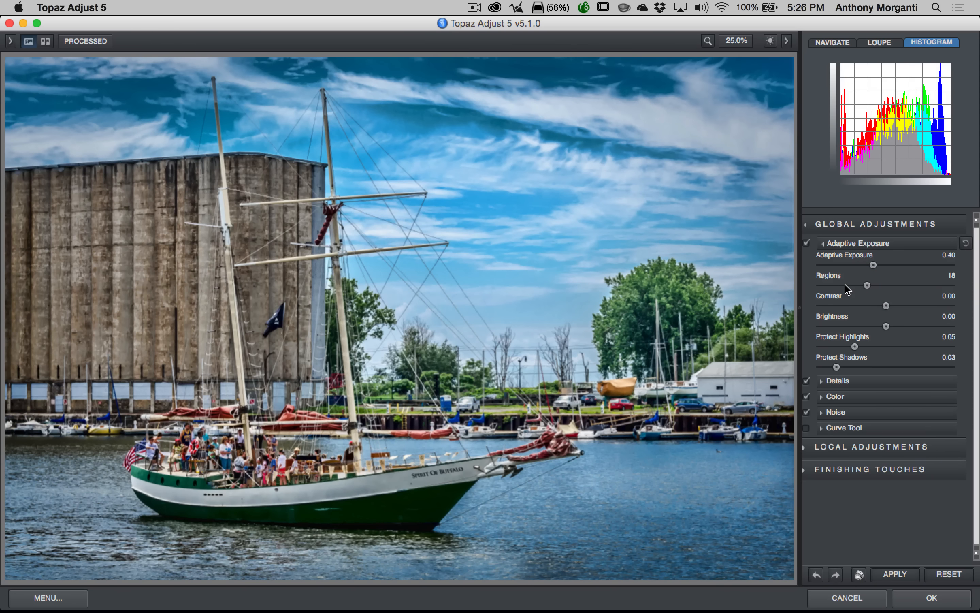
pyautogui.moveTo(867, 286); pyautogui.dragTo(882, 266)
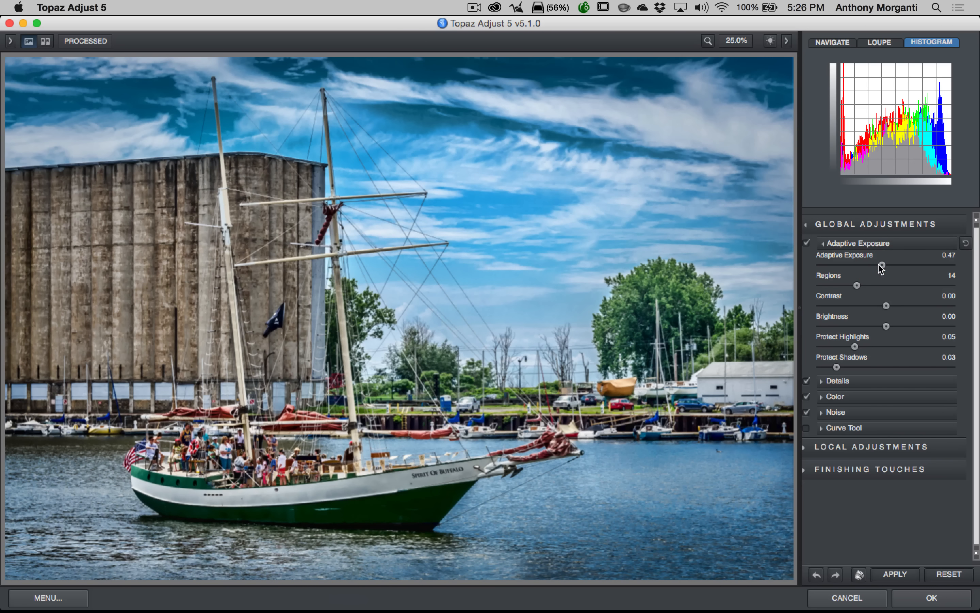
pyautogui.click(874, 266)
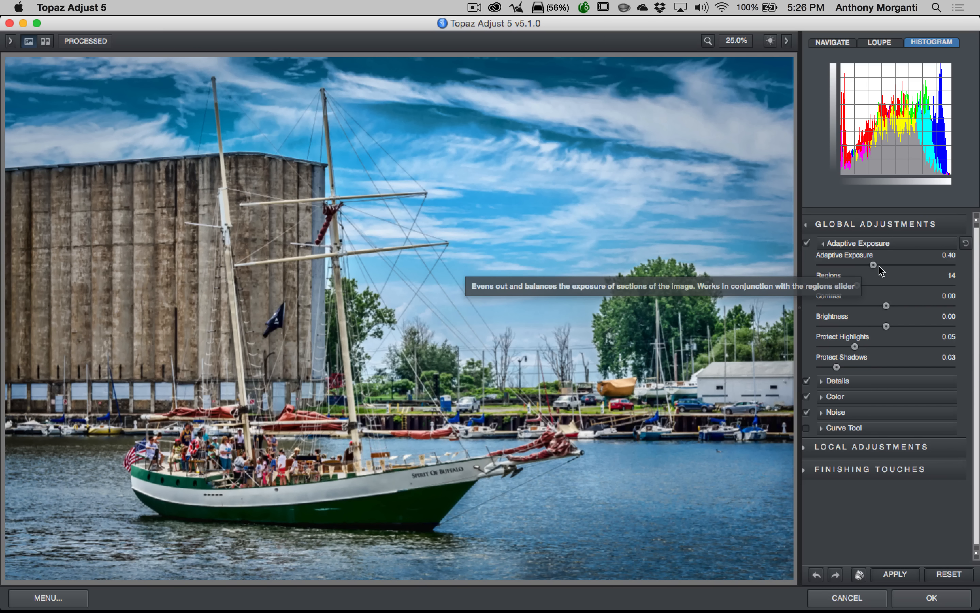
pyautogui.click(885, 265)
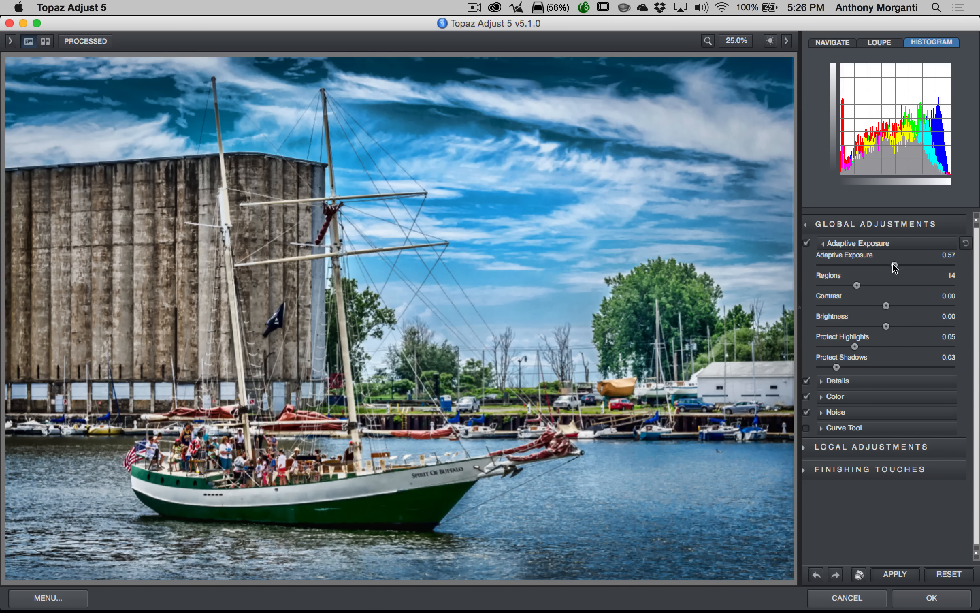
pyautogui.moveTo(895, 266); pyautogui.dragTo(864, 284)
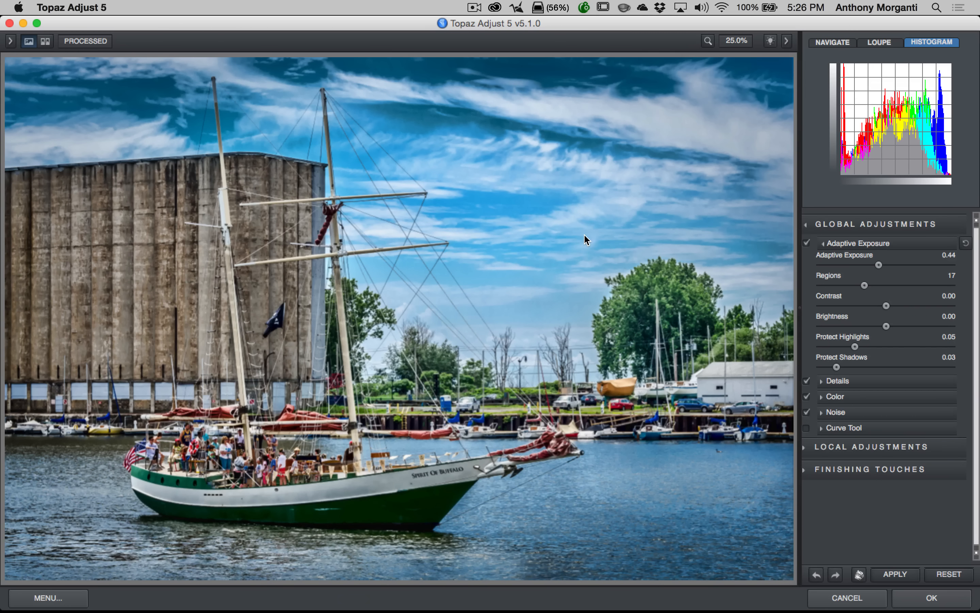
# Step: Try a Contrast of 0.59 and 0.77 on the boat photo and reset it to 0.00
pyautogui.moveTo(887, 307); pyautogui.dragTo(875, 306)
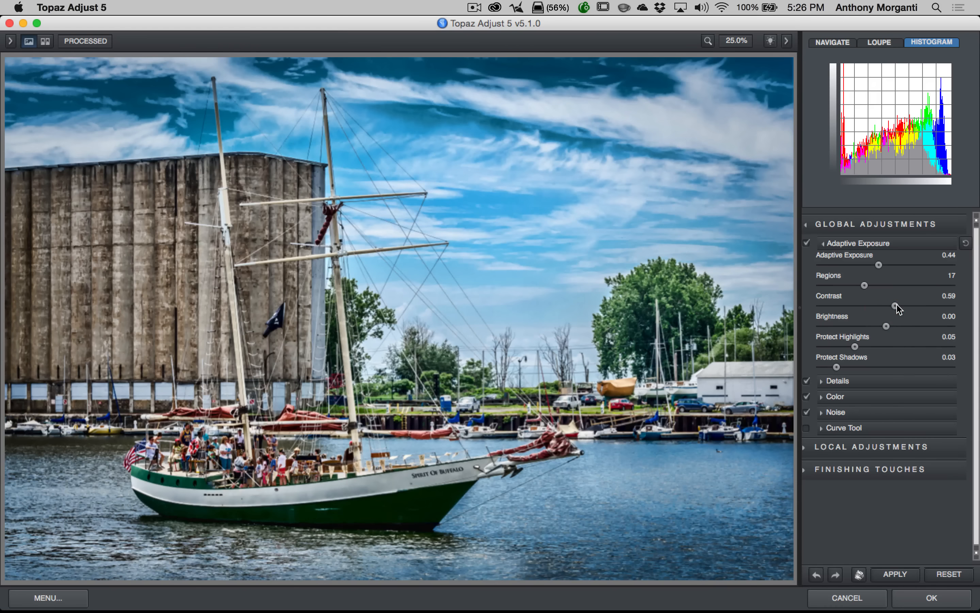
pyautogui.moveTo(883, 306); pyautogui.dragTo(898, 307)
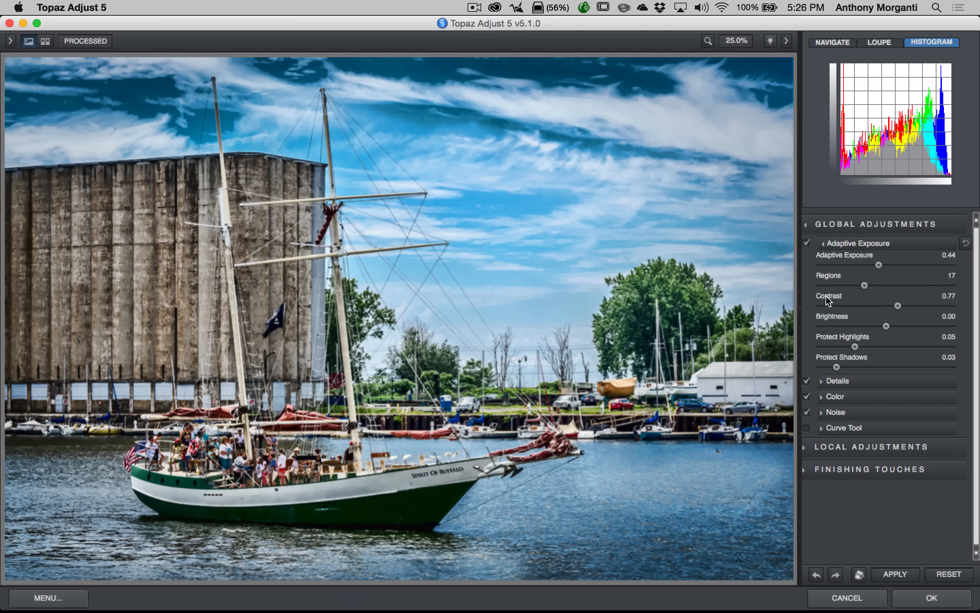
pyautogui.doubleClick(831, 299)
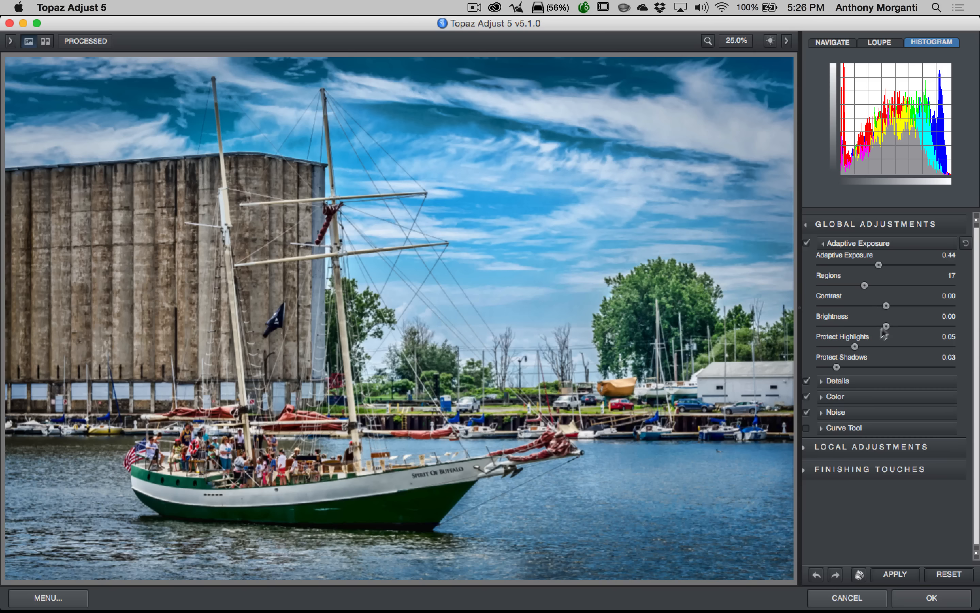
# Step: Try Brightness values of 0.28 and -0.46 on the boat photo and reset the Brightness to 0.00
pyautogui.moveTo(889, 327); pyautogui.dragTo(891, 327)
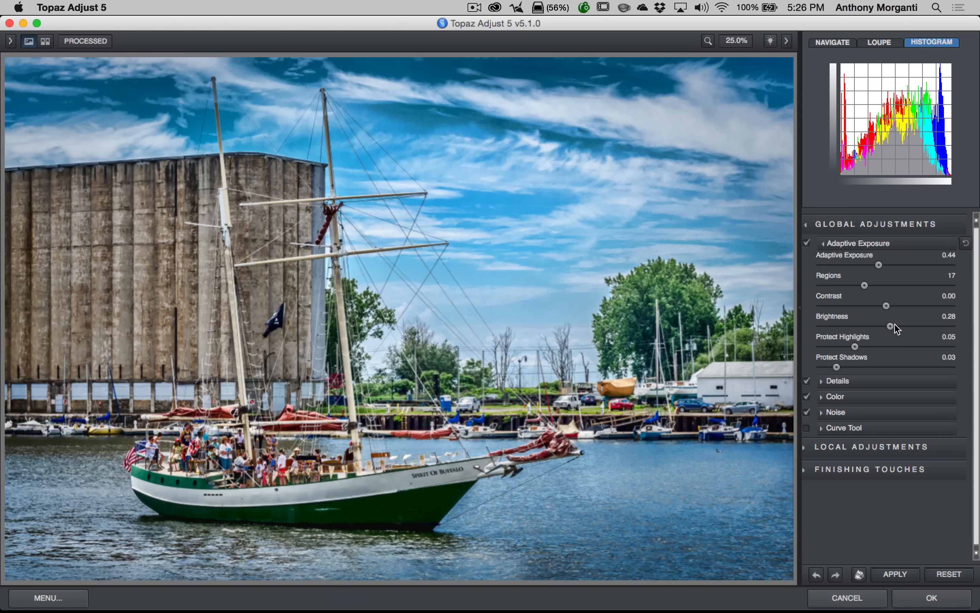
pyautogui.click(878, 325)
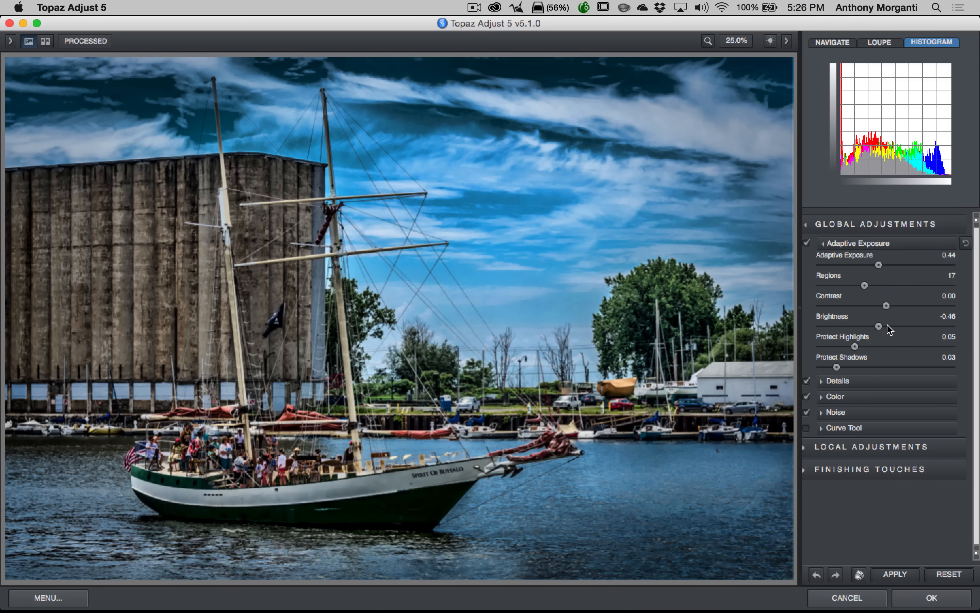
pyautogui.doubleClick(834, 317)
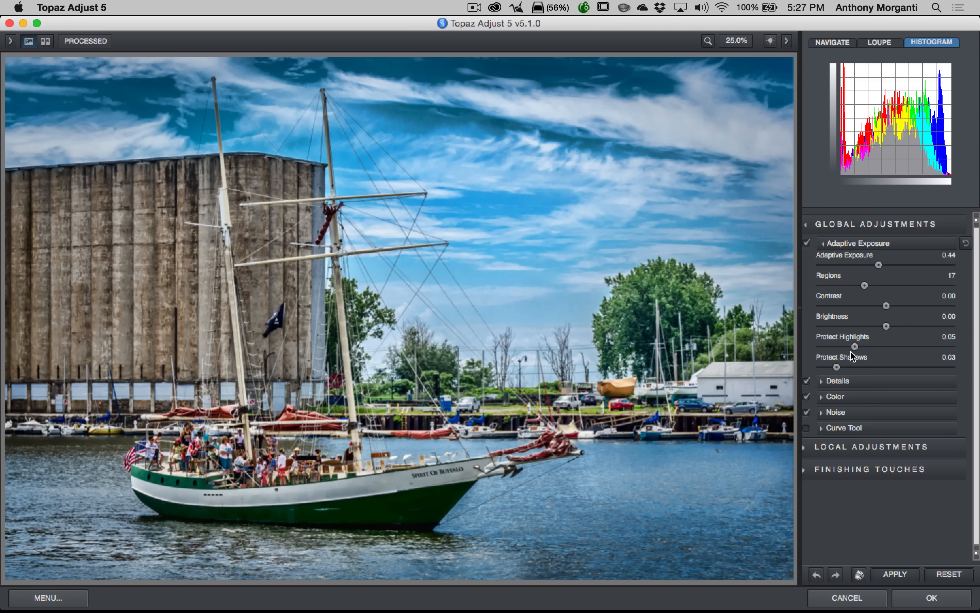
# Step: Try stronger highlight and shadow protection, and settle on Protect Highlights 0.03 and Protect Shadows 0.02
pyautogui.moveTo(855, 347); pyautogui.dragTo(929, 346)
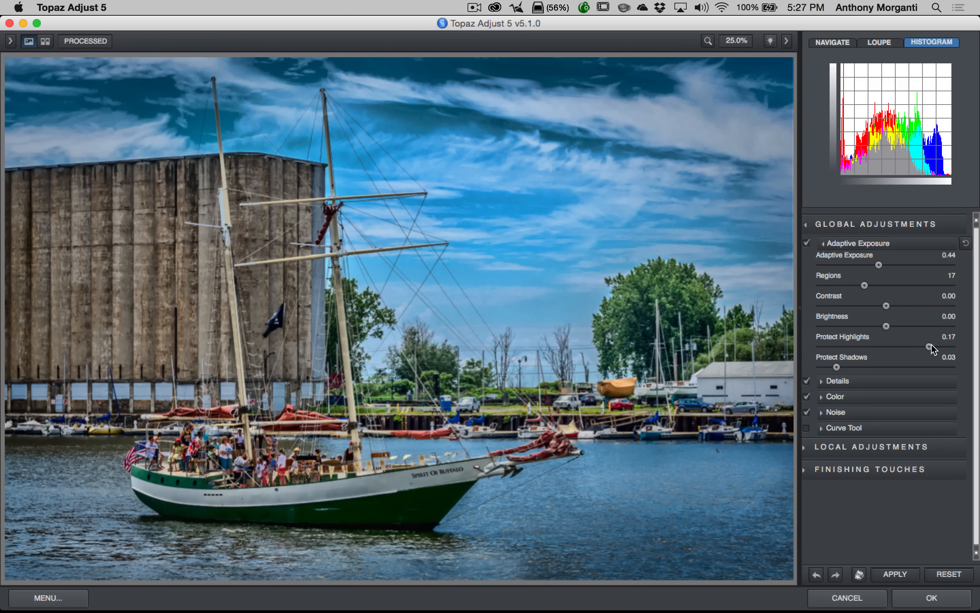
pyautogui.moveTo(930, 348); pyautogui.dragTo(848, 346)
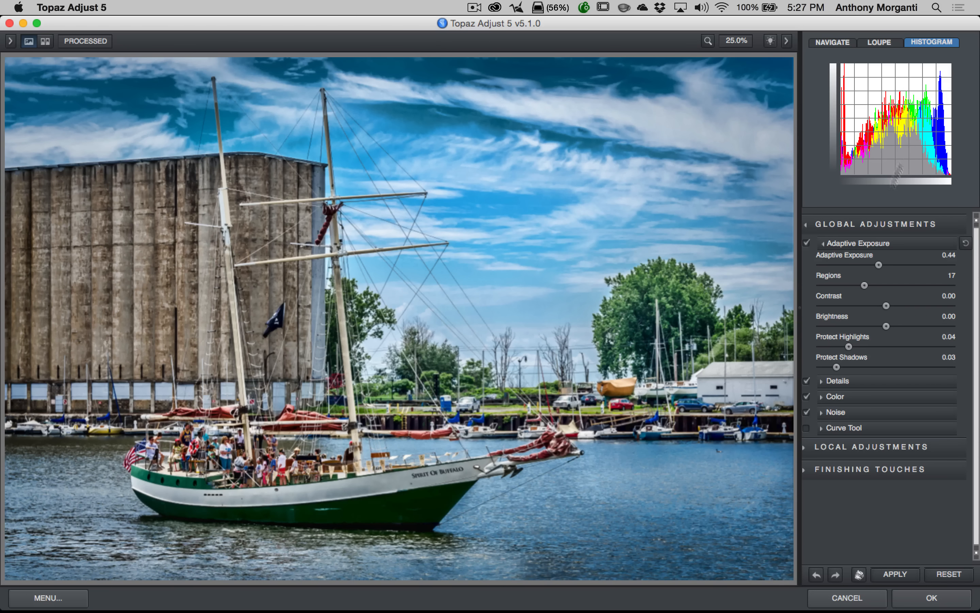
pyautogui.moveTo(836, 366); pyautogui.dragTo(886, 366)
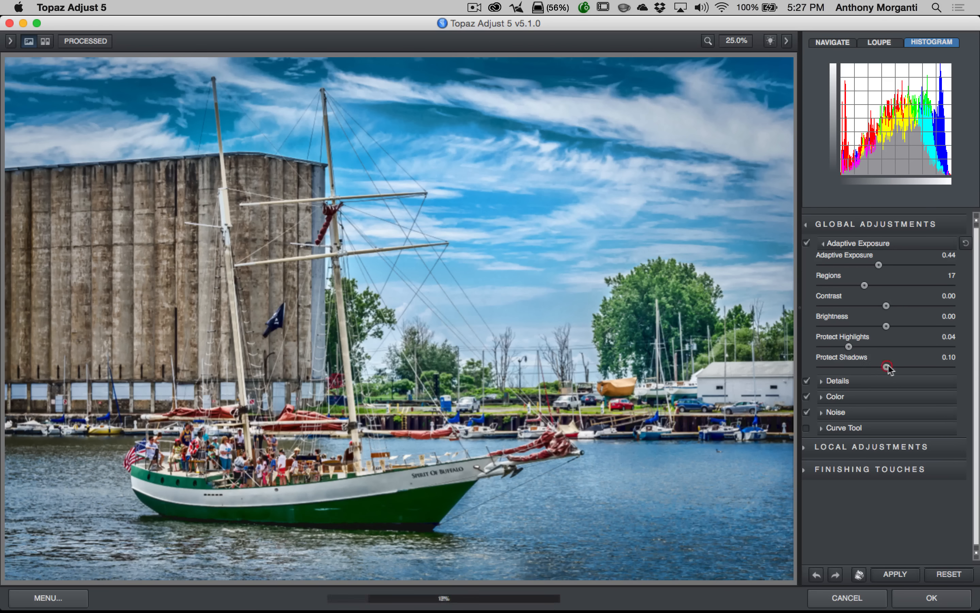
pyautogui.click(903, 367)
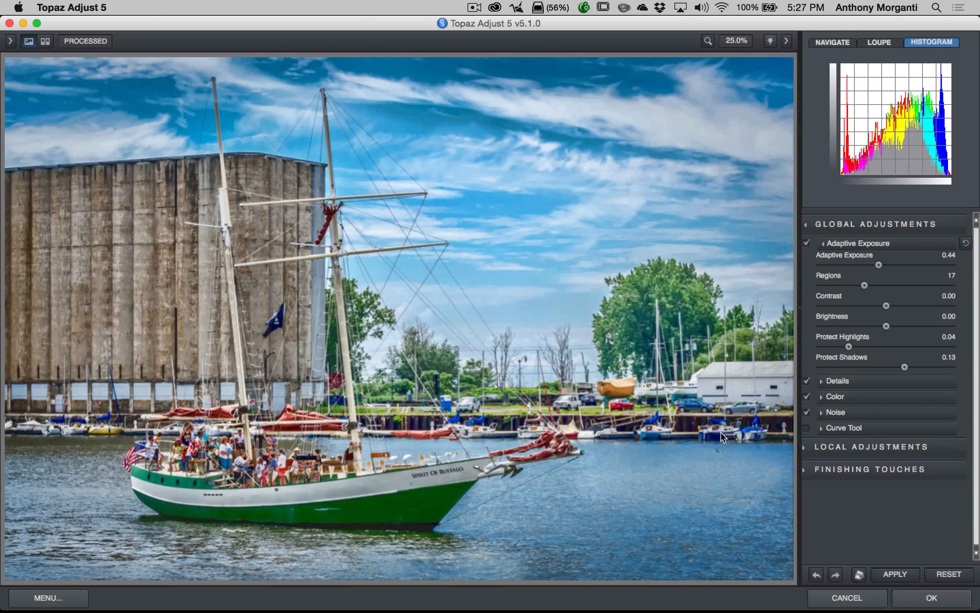
pyautogui.click(837, 367)
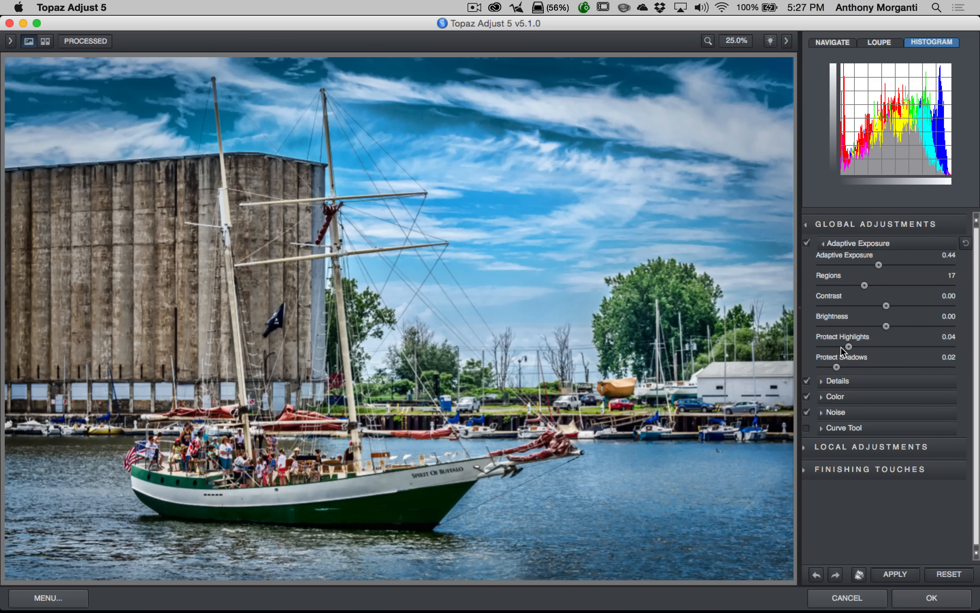
pyautogui.click(842, 346)
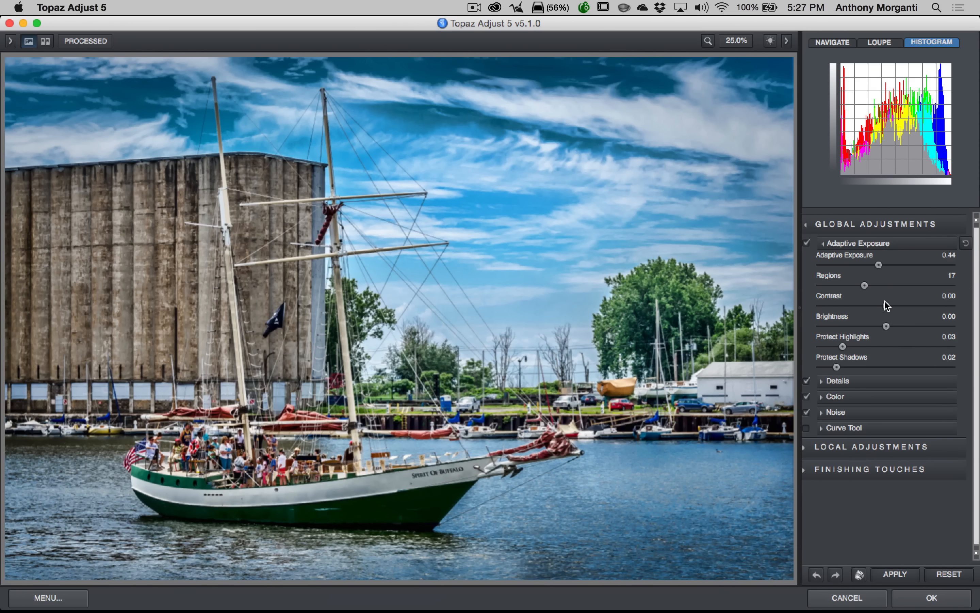
# Step: Lower the Adaptive Exposure to 0.36, comparing the photo with and without the Adaptive Exposure adjustments, and collapse that section
pyautogui.click(806, 243)
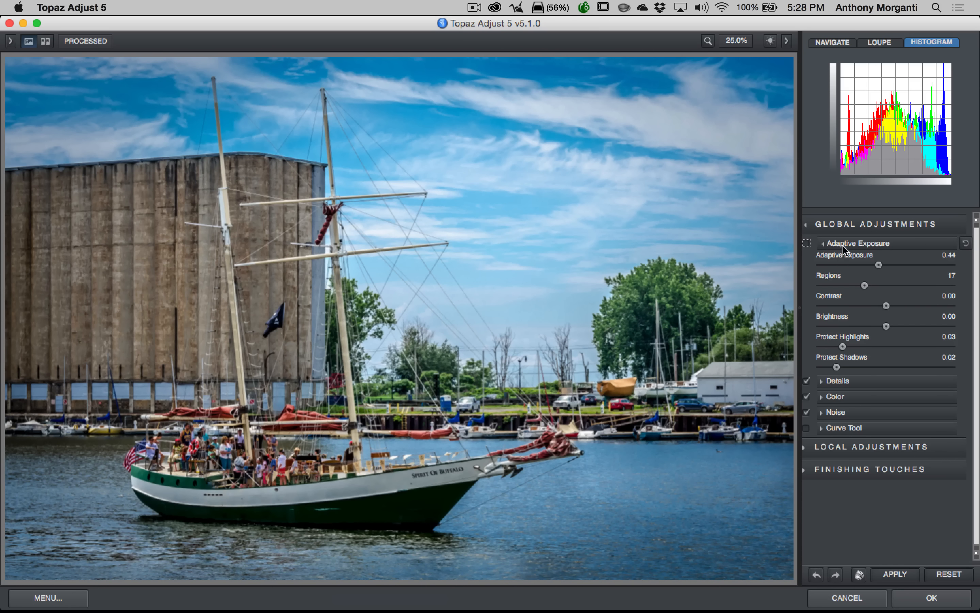
pyautogui.click(806, 243)
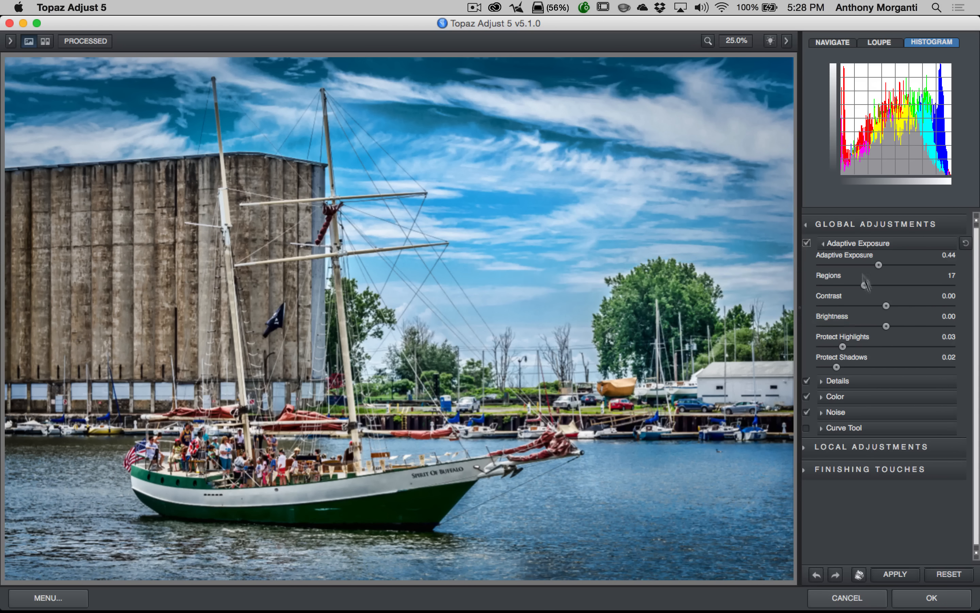
pyautogui.moveTo(878, 265); pyautogui.dragTo(869, 265)
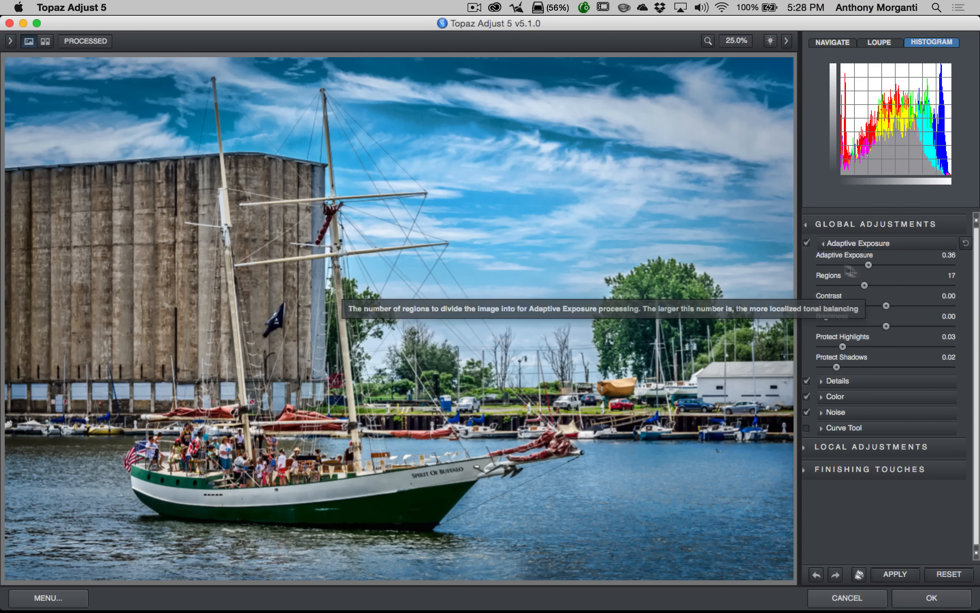
pyautogui.click(808, 243)
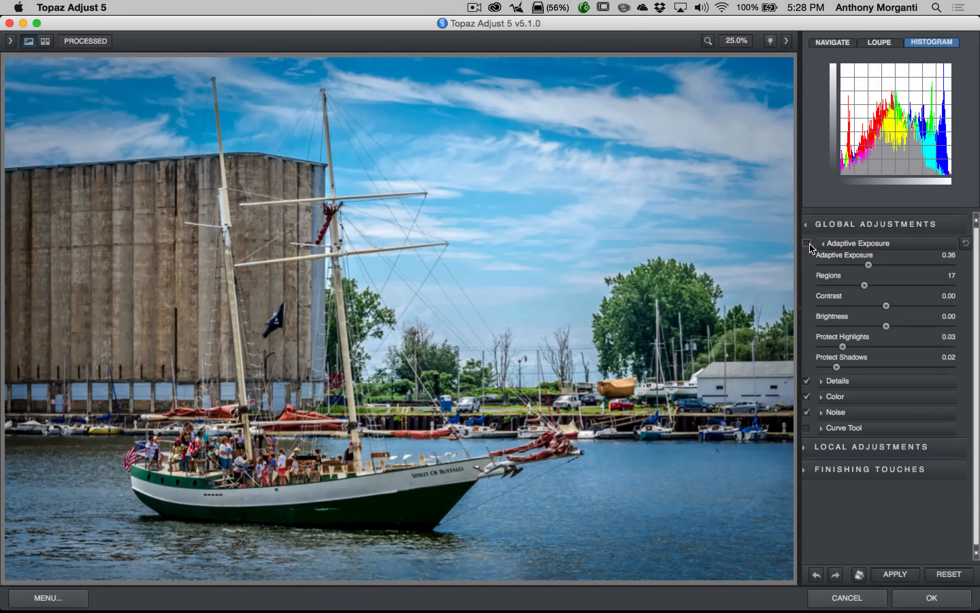
pyautogui.click(808, 243)
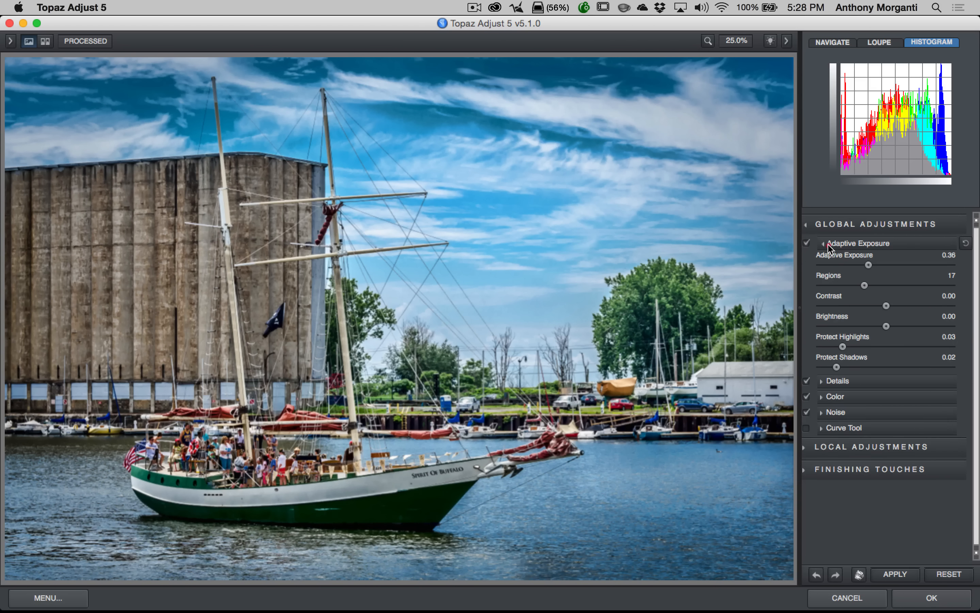
pyautogui.click(826, 243)
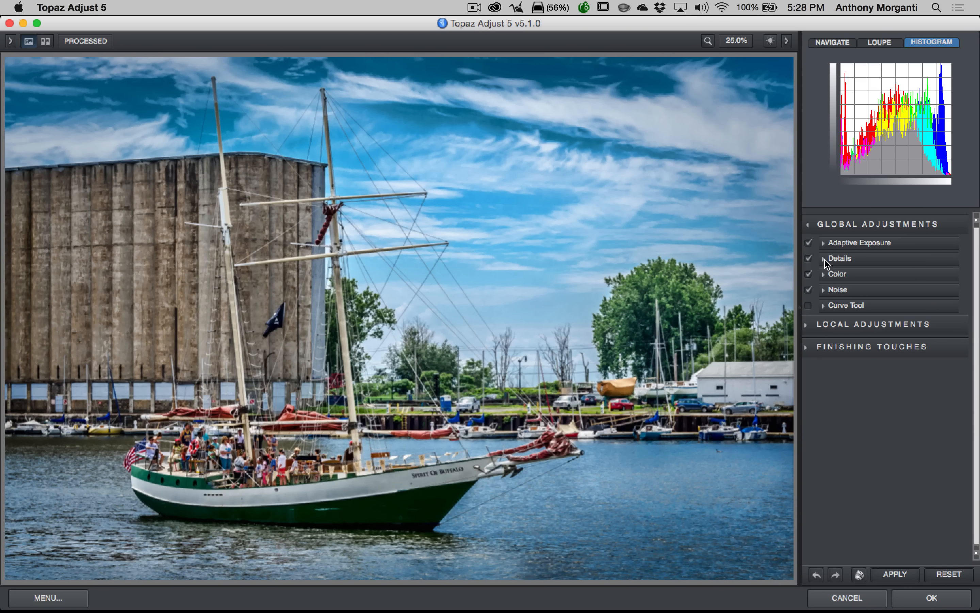
# Step: In the Details settings, try Strength values between 0.22 and 2.08 and set the Strength to 1.22
pyautogui.click(823, 258)
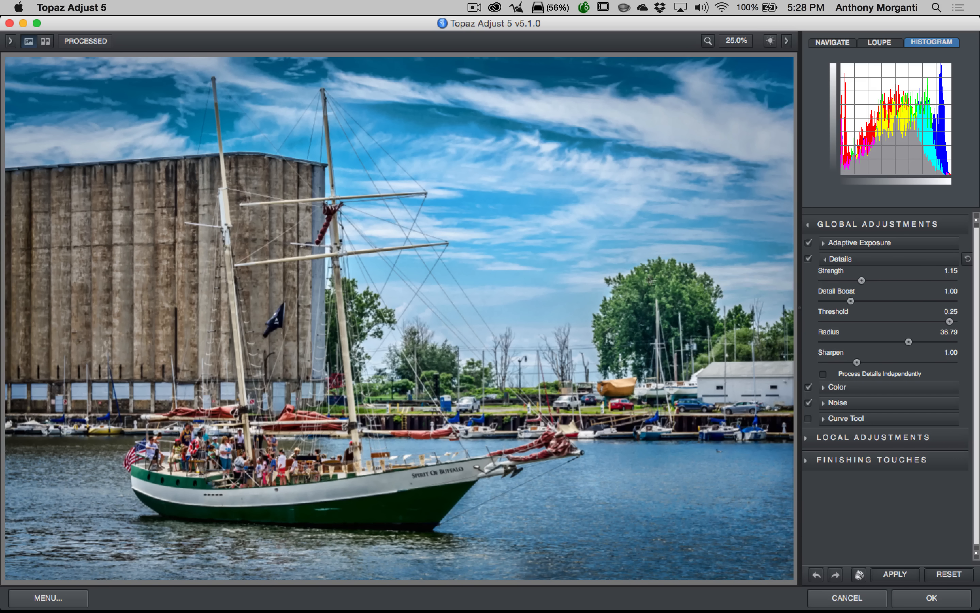
pyautogui.moveTo(862, 280); pyautogui.dragTo(890, 281)
pyautogui.click(876, 281)
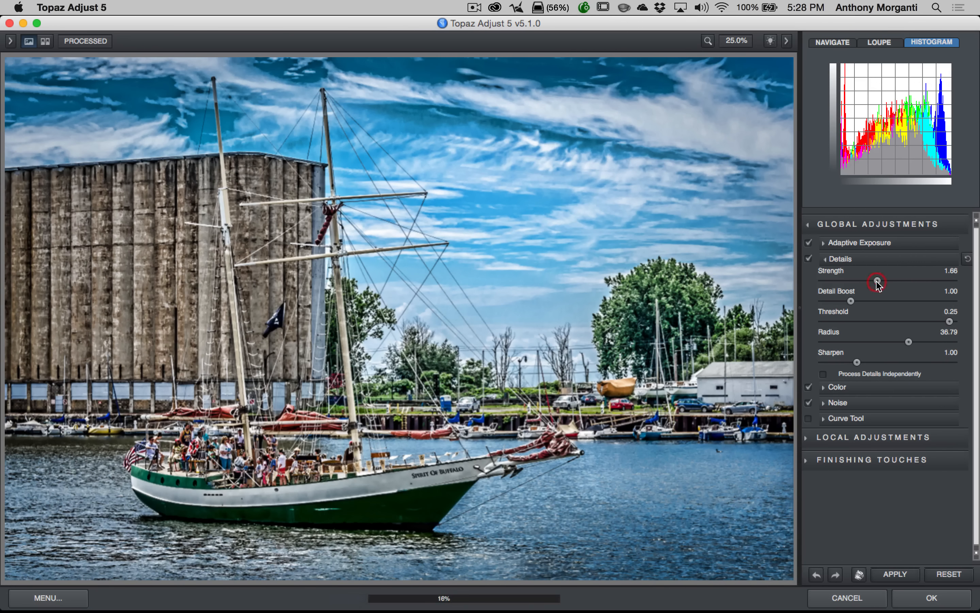
pyautogui.click(891, 281)
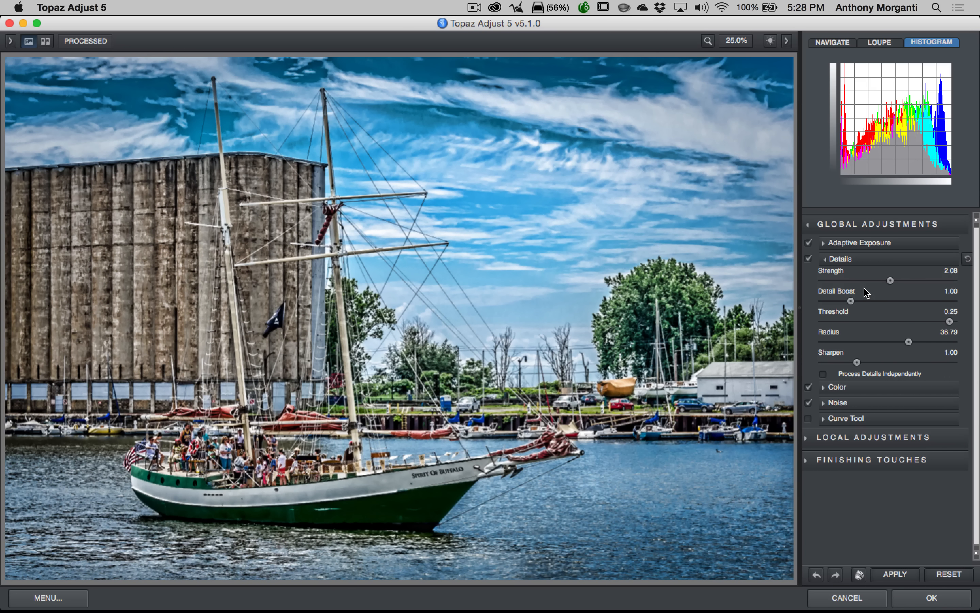
pyautogui.click(870, 280)
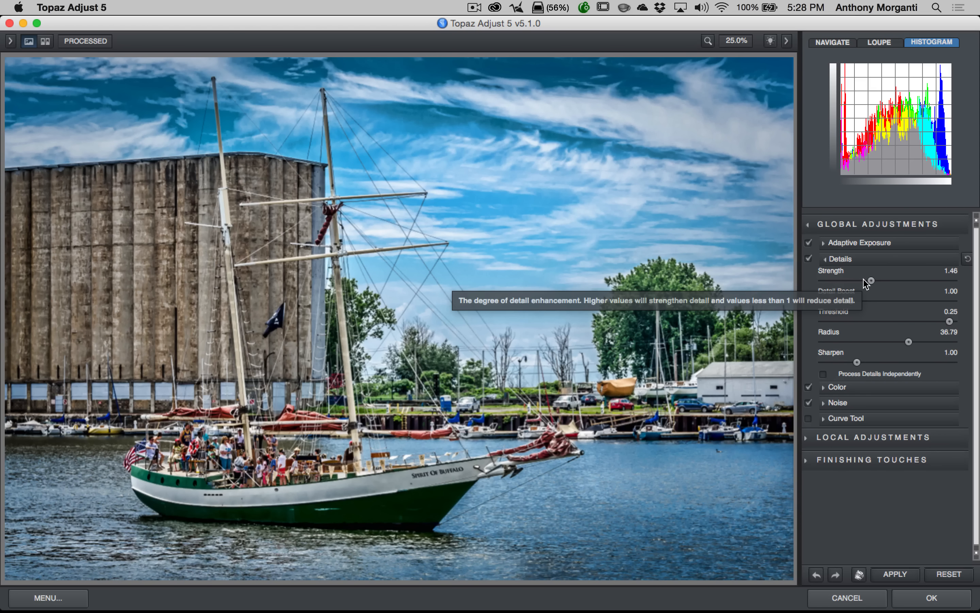
pyautogui.click(833, 281)
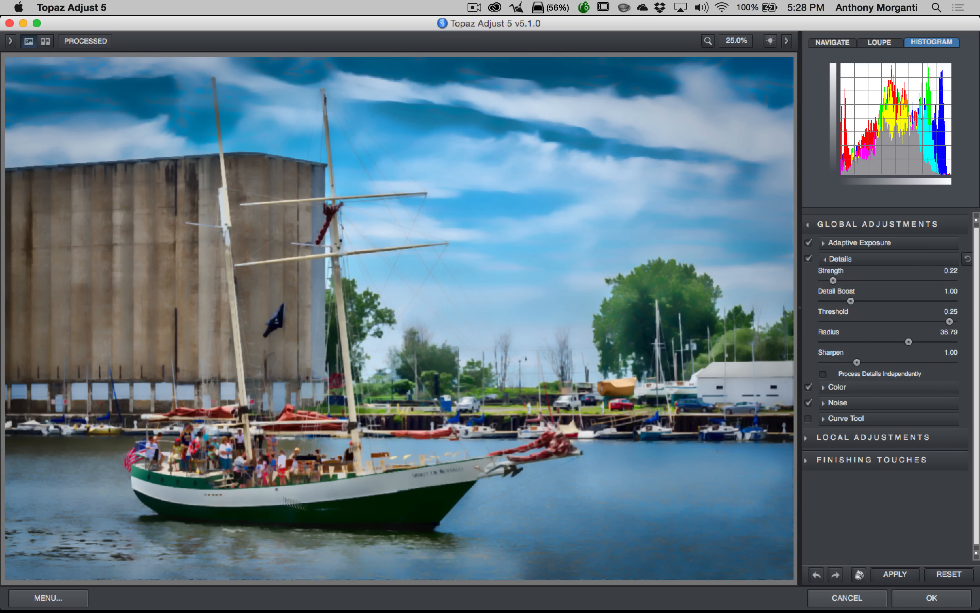
pyautogui.click(853, 282)
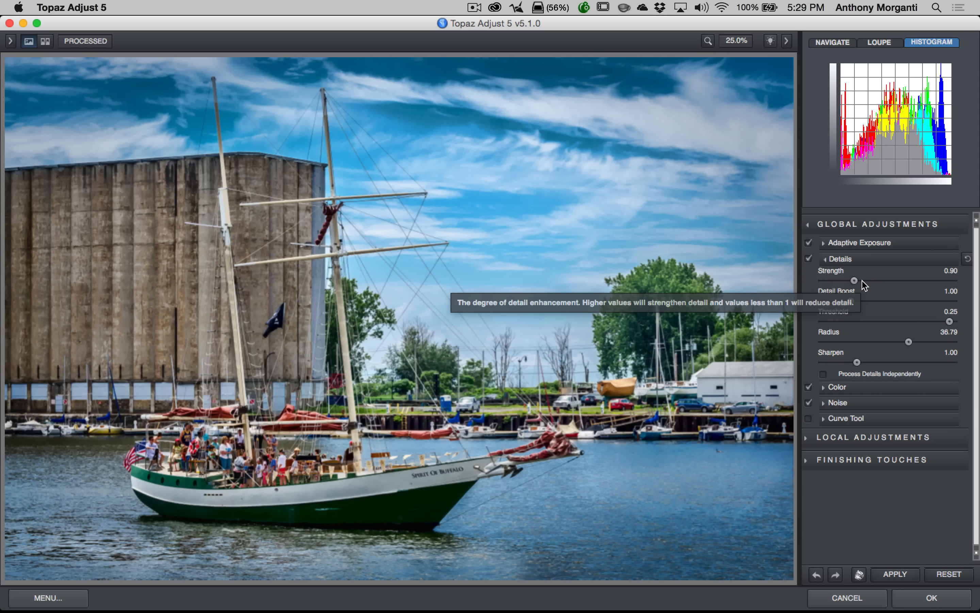
pyautogui.click(863, 281)
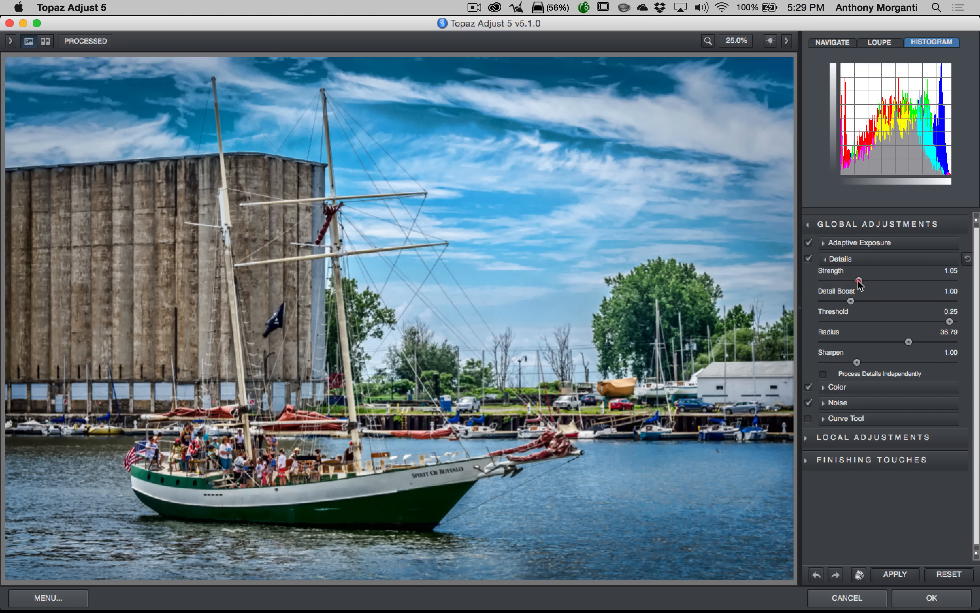
pyautogui.moveTo(862, 281); pyautogui.dragTo(864, 280)
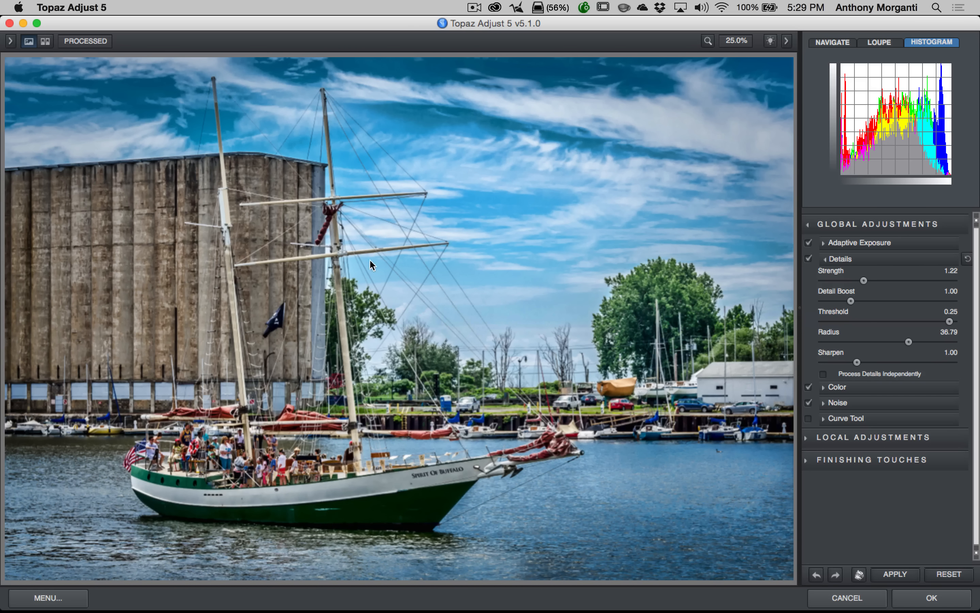
# Step: Try Detail Boost values of 1.50, 1.09 and 0.91, and set the Detail Boost to 0.99
pyautogui.click(866, 301)
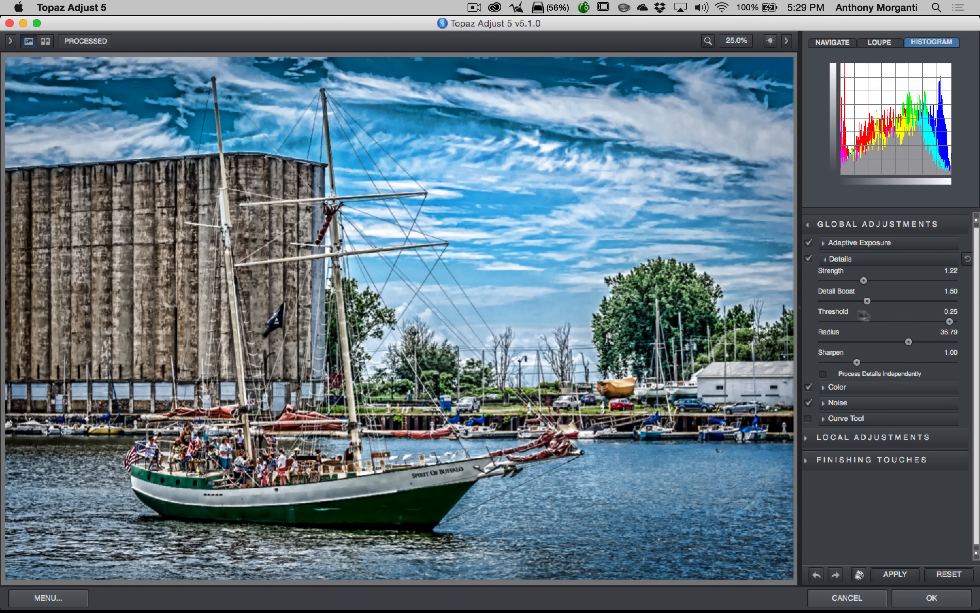
pyautogui.click(854, 301)
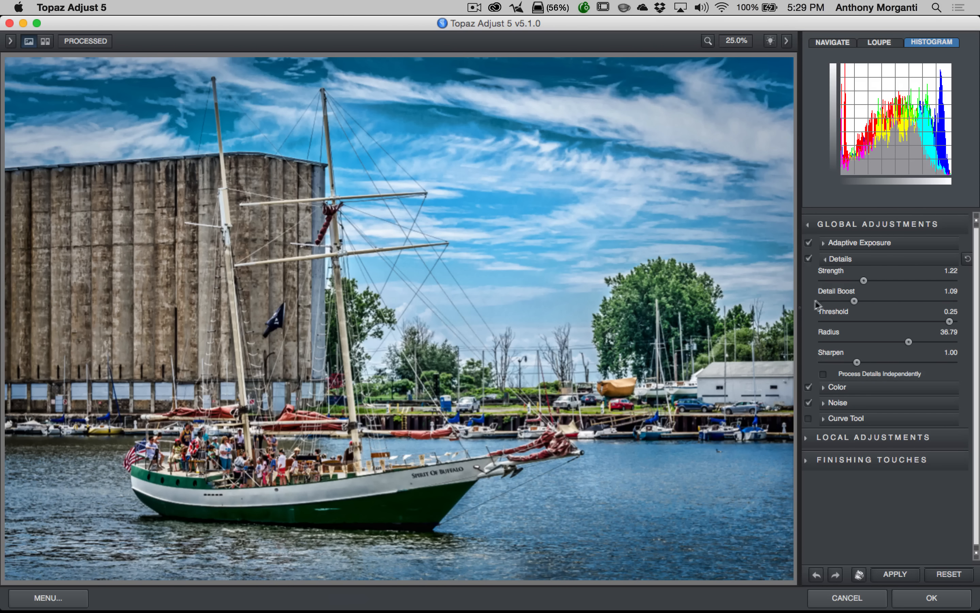
pyautogui.click(847, 301)
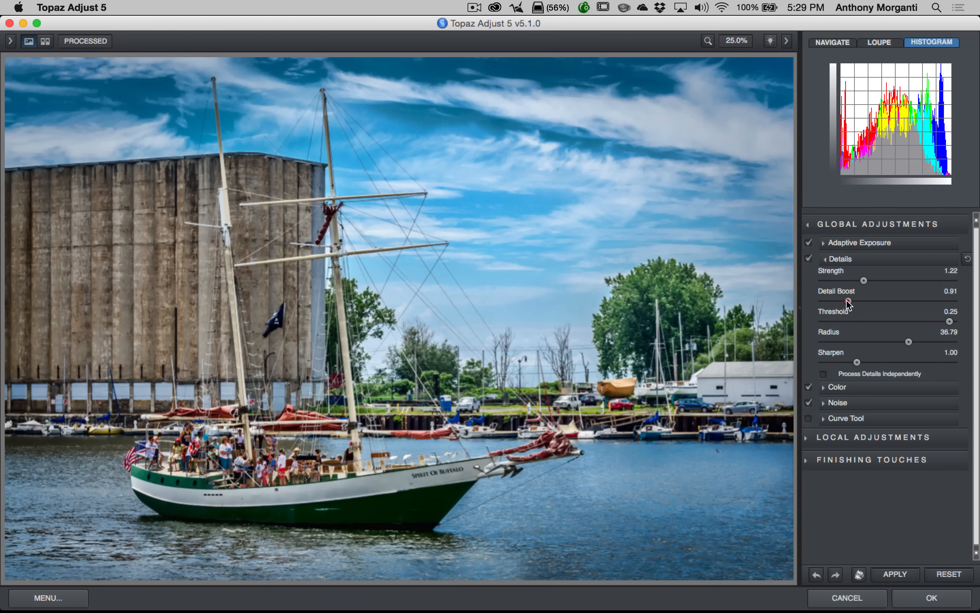
pyautogui.click(851, 301)
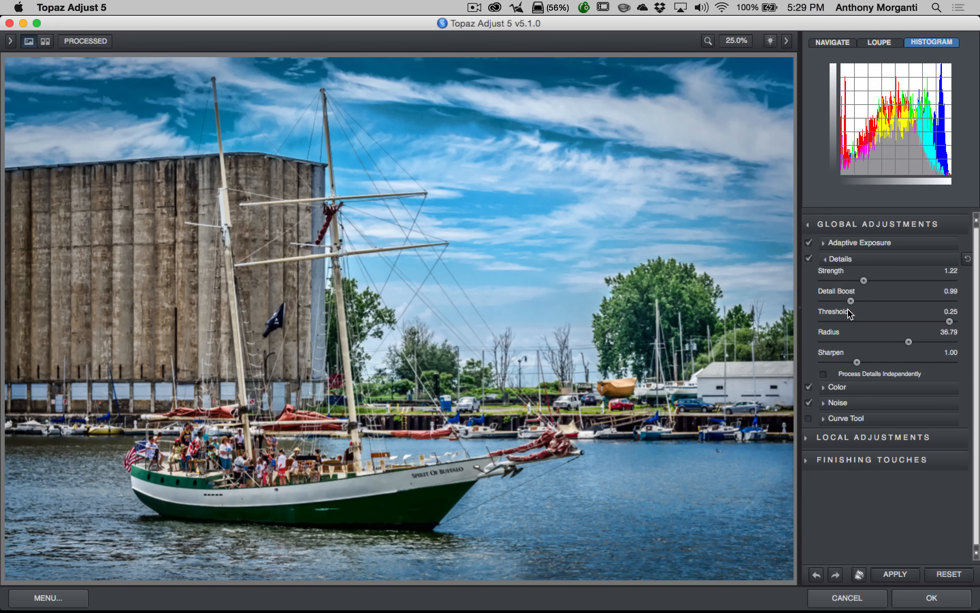
# Step: Try different detail Threshold values, set the Threshold to 0.18, and lower the Radius to 10.00
pyautogui.click(888, 321)
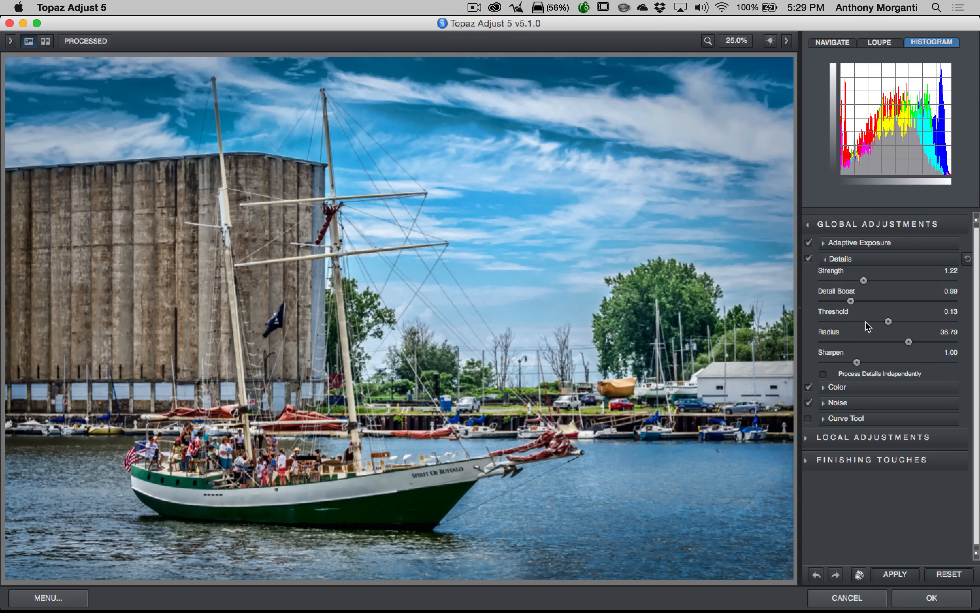
pyautogui.click(909, 322)
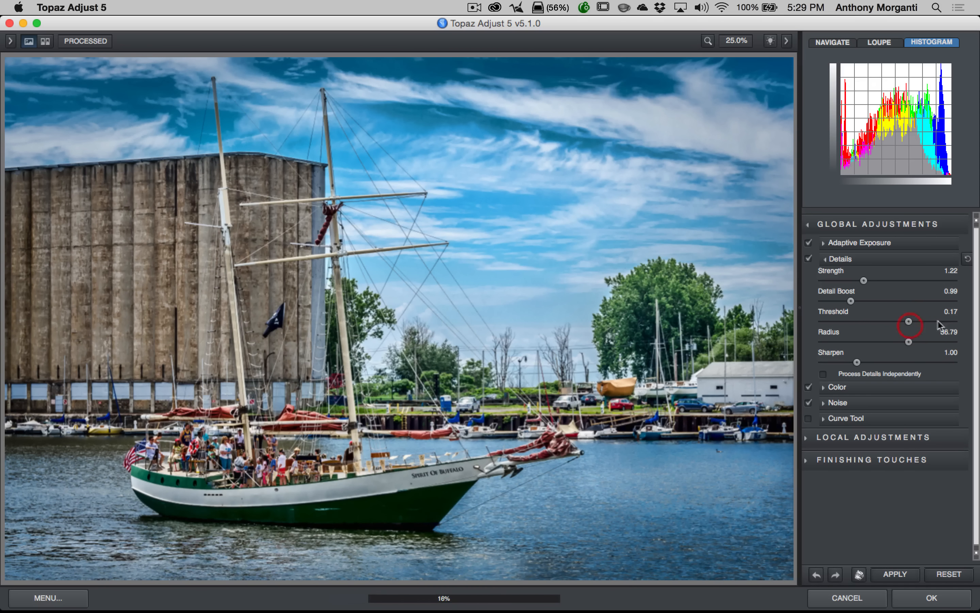
pyautogui.click(939, 322)
pyautogui.click(909, 322)
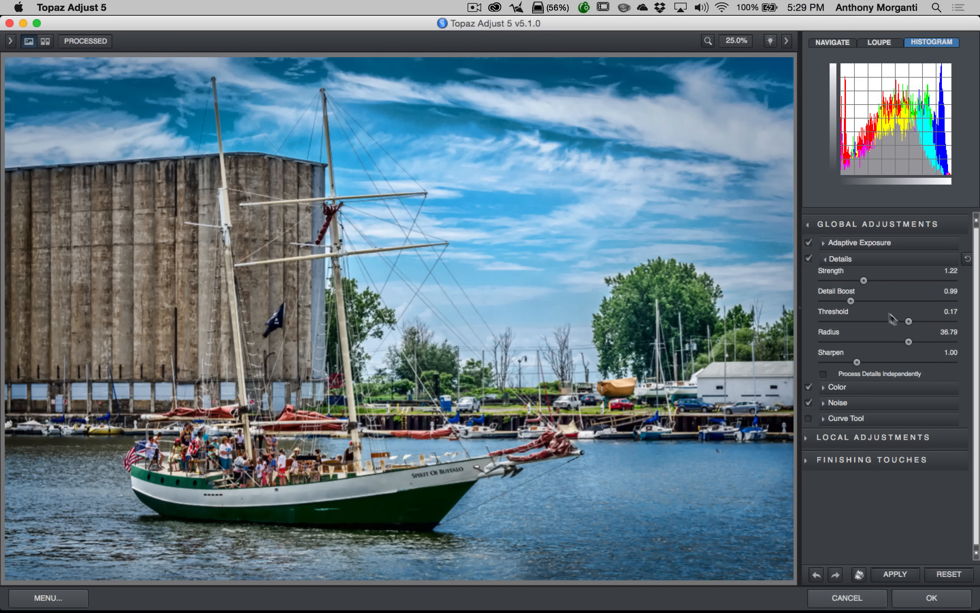
pyautogui.click(865, 322)
pyautogui.click(909, 322)
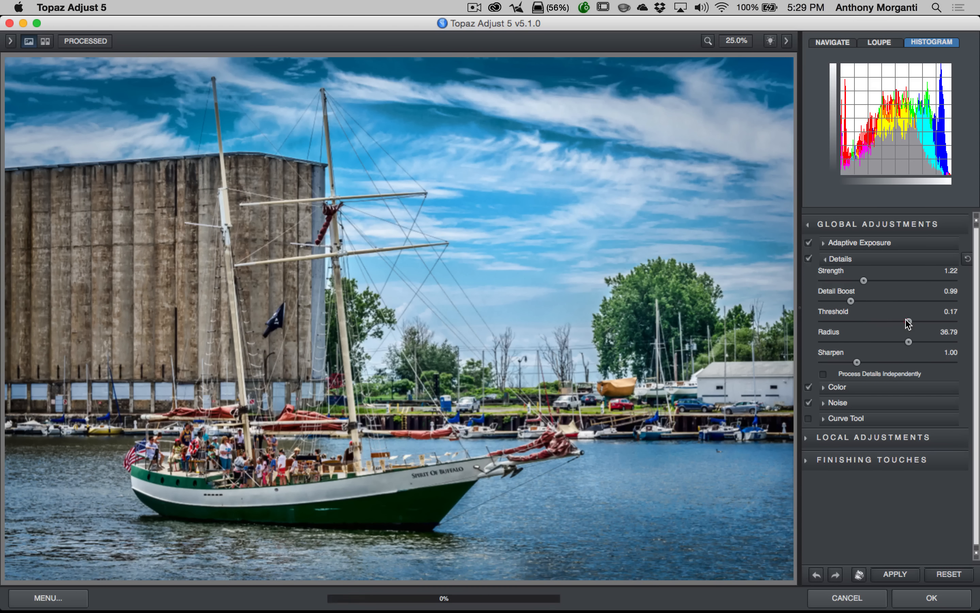
pyautogui.click(924, 322)
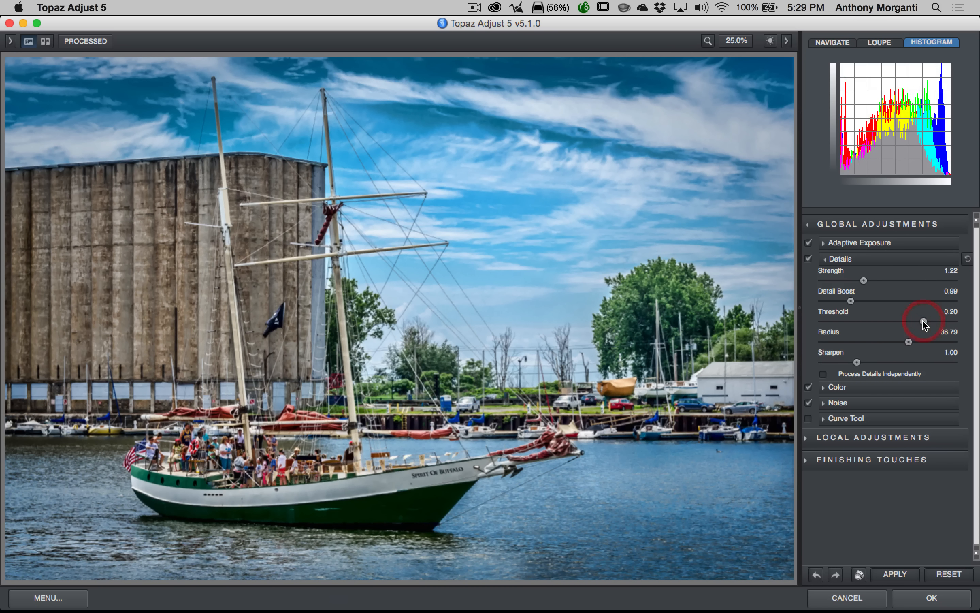
pyautogui.moveTo(930, 320); pyautogui.dragTo(873, 322)
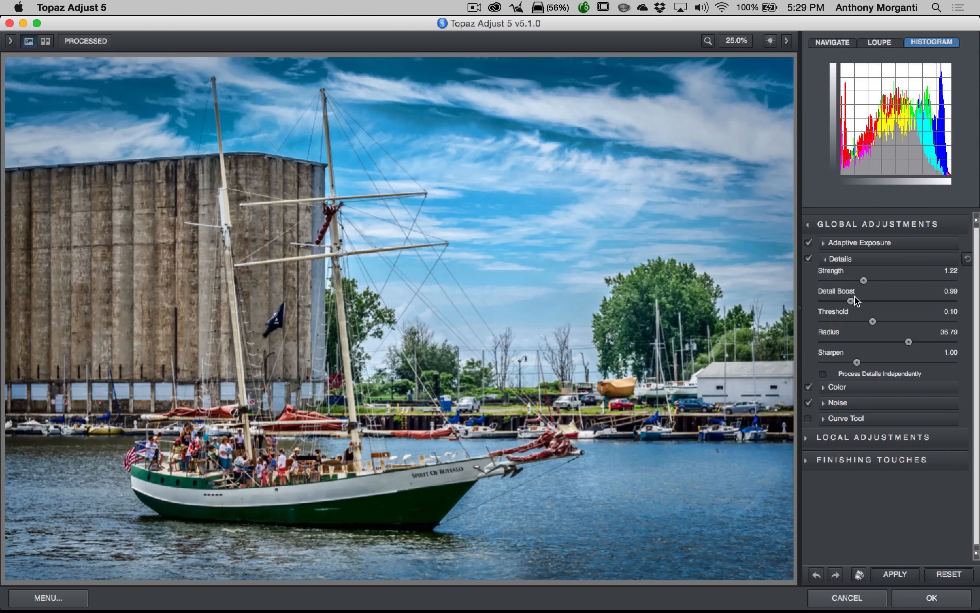
pyautogui.moveTo(878, 322); pyautogui.dragTo(921, 322)
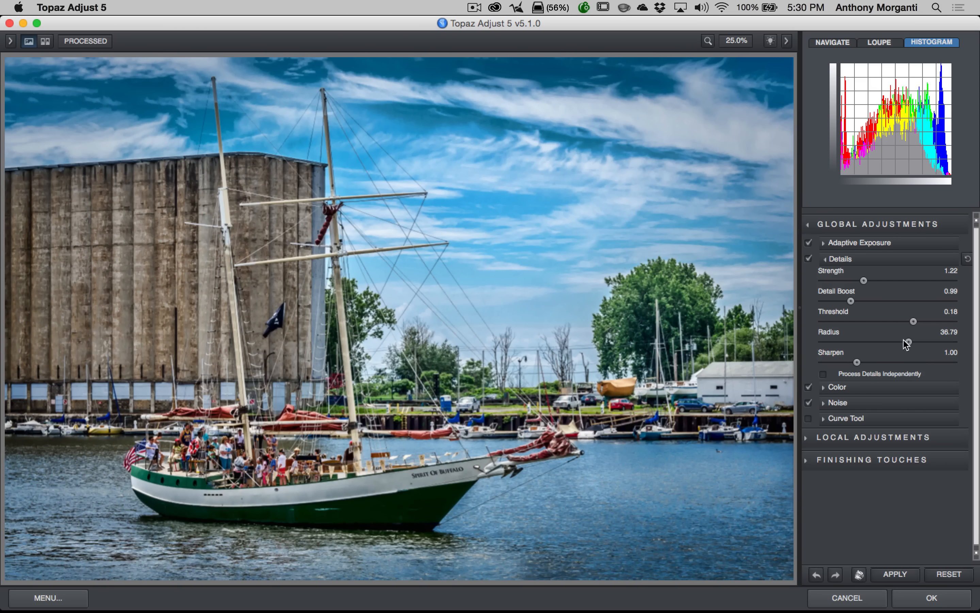
pyautogui.moveTo(909, 344); pyautogui.dragTo(806, 346)
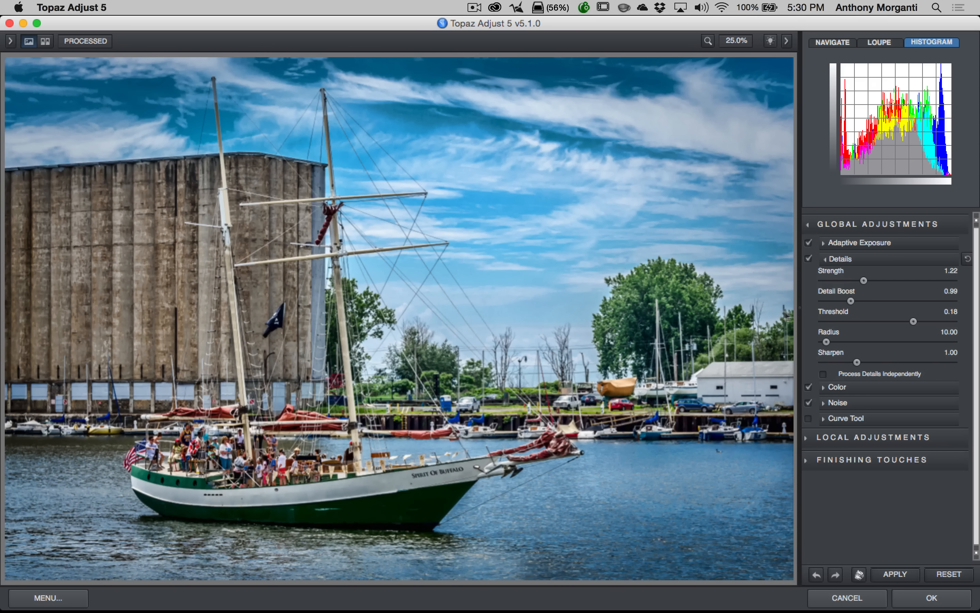
# Step: Try a detail Radius of 48.91 and a Sharpen of 2.75, and set the Radius to 24.64 and the Sharpen to 0.92
pyautogui.moveTo(826, 342); pyautogui.dragTo(946, 344)
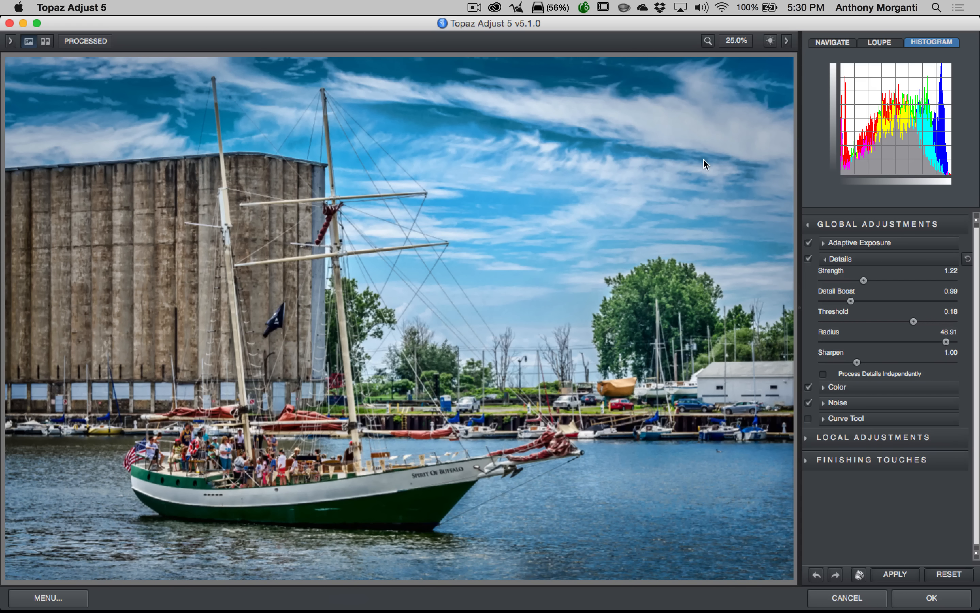
pyautogui.moveTo(946, 343); pyautogui.dragTo(871, 342)
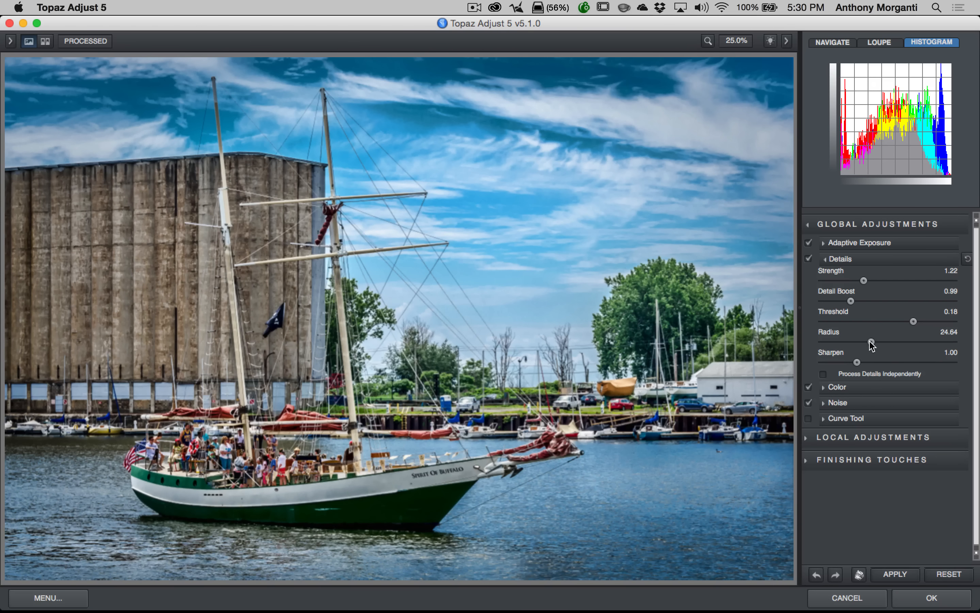
pyautogui.moveTo(857, 362)
pyautogui.mouseDown()
pyautogui.moveTo(909, 362)
pyautogui.moveTo(864, 362)
pyautogui.mouseUp()
pyautogui.click(911, 362)
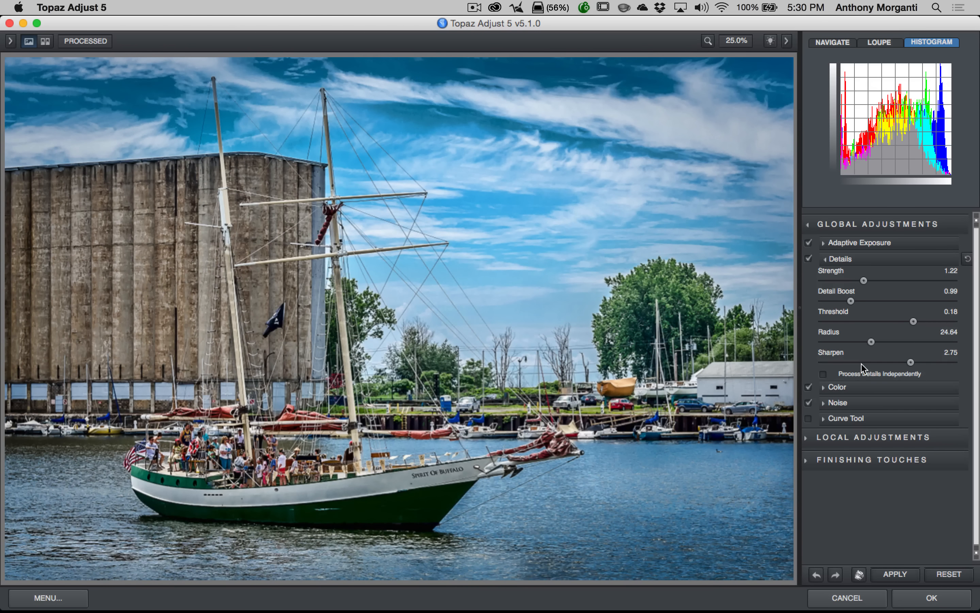
pyautogui.moveTo(861, 362); pyautogui.dragTo(854, 362)
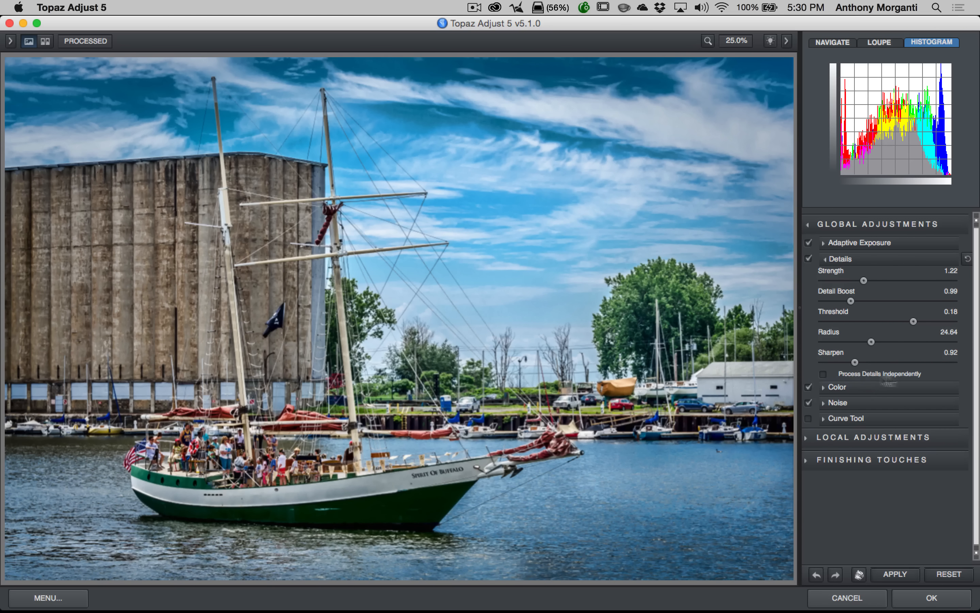
# Step: Compare the photo with and without Process Details Independently, leave the option enabled, and collapse the Details section
pyautogui.click(824, 375)
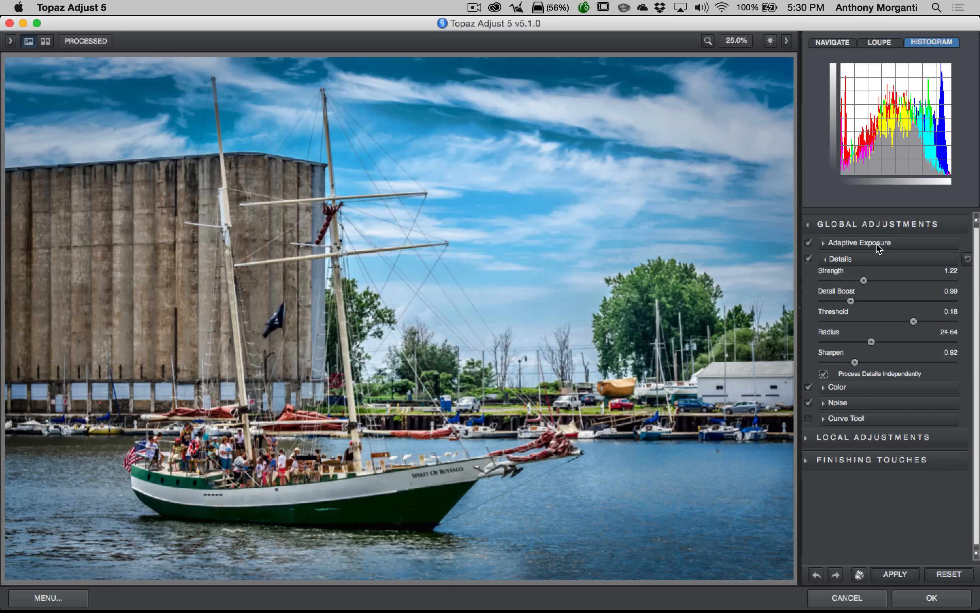
pyautogui.click(823, 373)
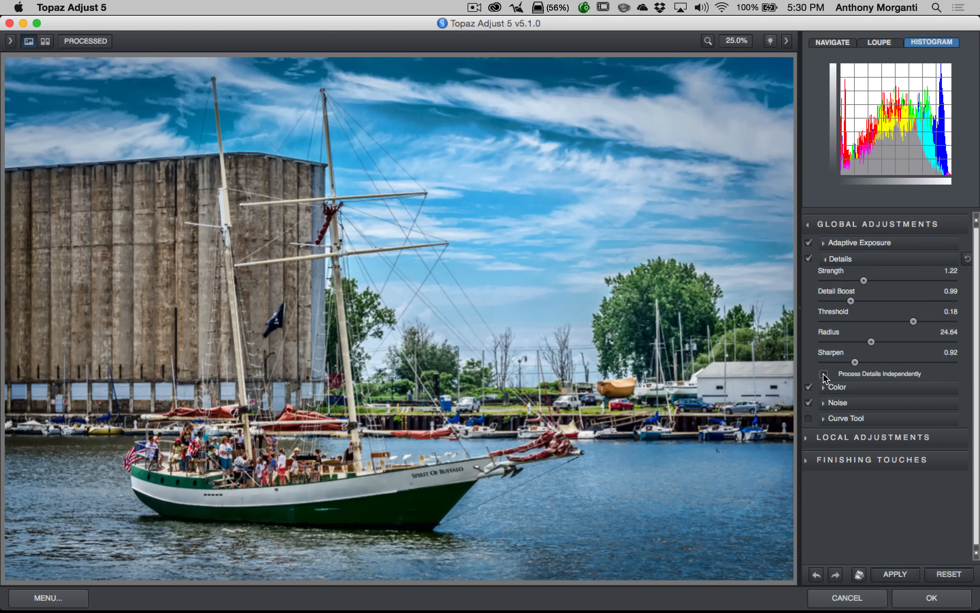
pyautogui.click(823, 373)
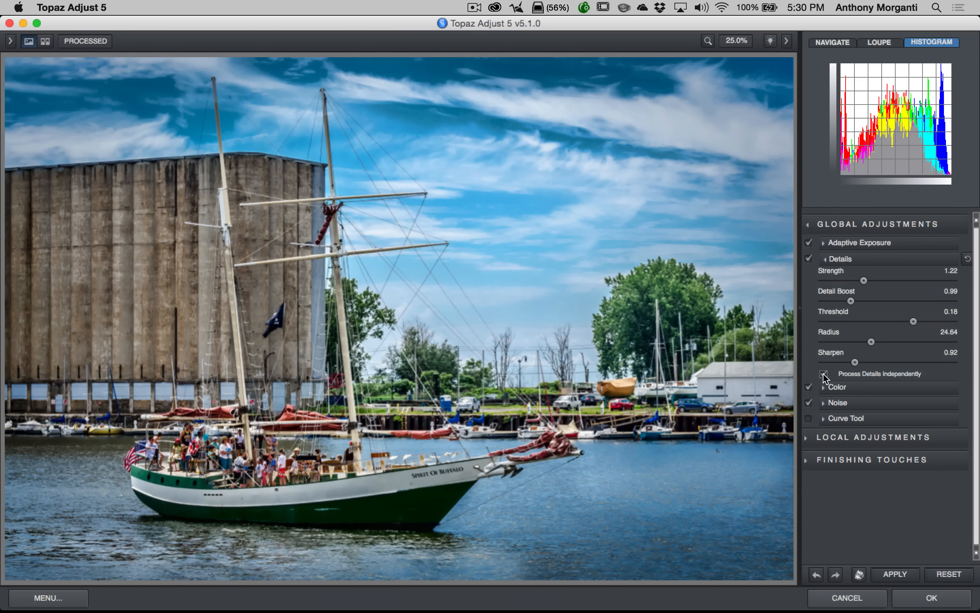
pyautogui.click(824, 374)
pyautogui.click(824, 374)
pyautogui.click(825, 259)
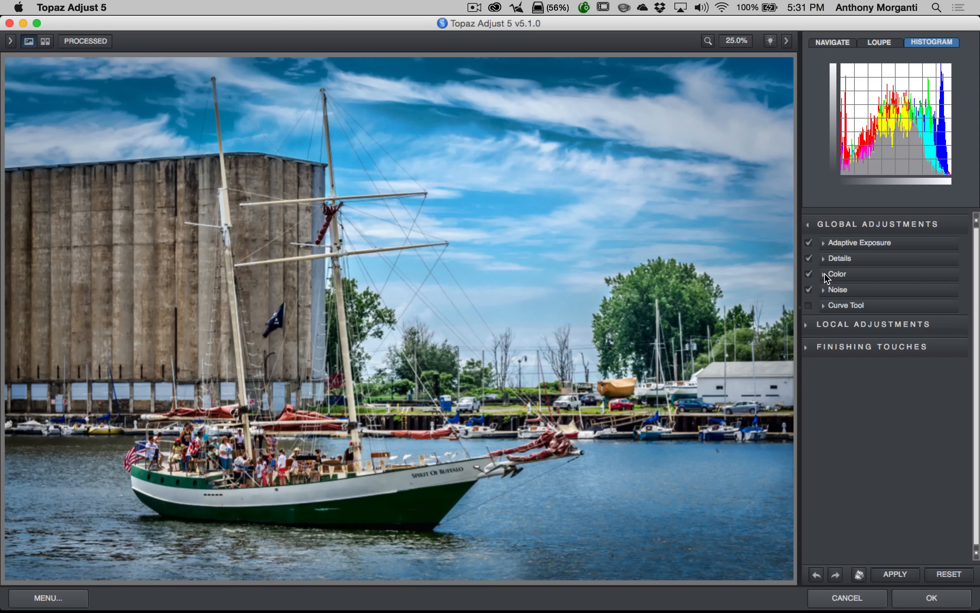
# Step: In the Color settings, try Color Regions values of 1 and 36 with the Adaptive Saturation raised to 0.88 and 0.81
pyautogui.click(825, 276)
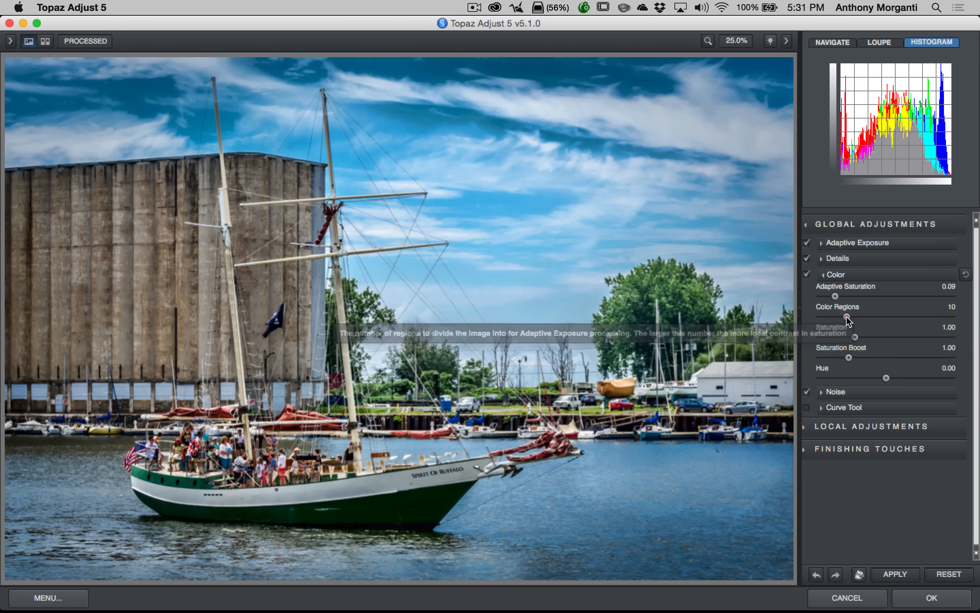
pyautogui.moveTo(847, 317); pyautogui.dragTo(796, 319)
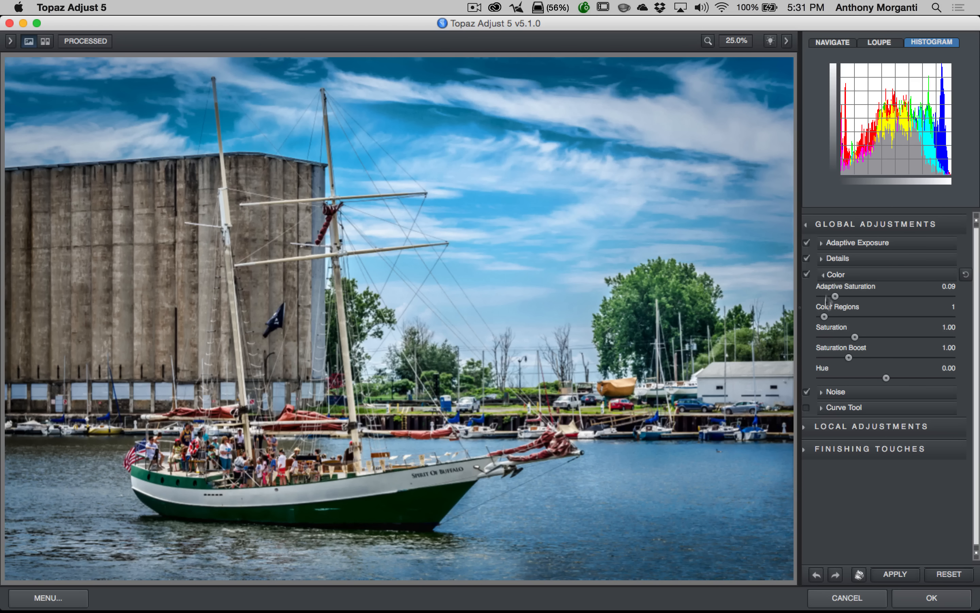
pyautogui.moveTo(835, 296); pyautogui.dragTo(933, 296)
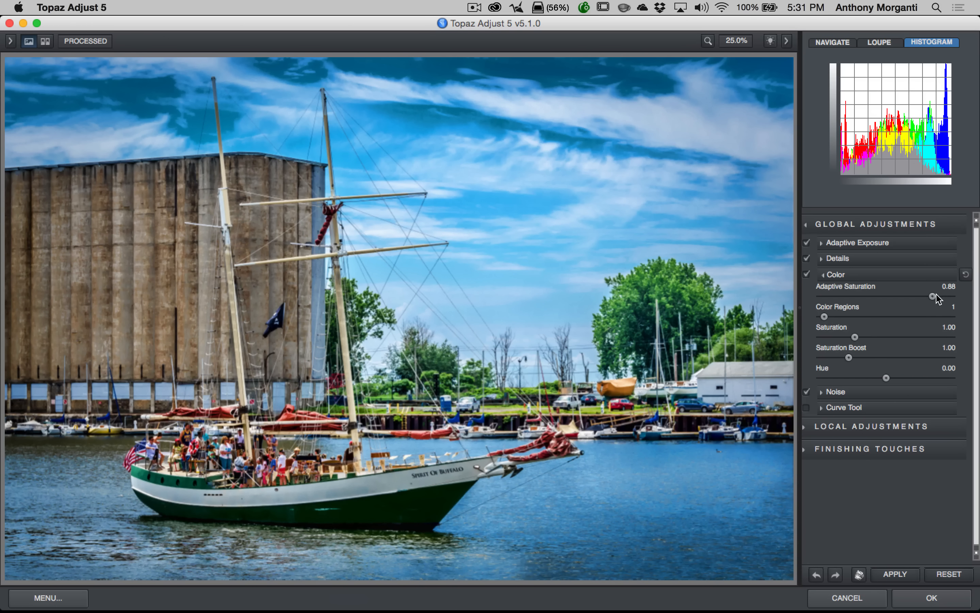
pyautogui.moveTo(933, 296)
pyautogui.mouseDown()
pyautogui.moveTo(821, 296)
pyautogui.moveTo(925, 296)
pyautogui.mouseUp()
pyautogui.click(912, 317)
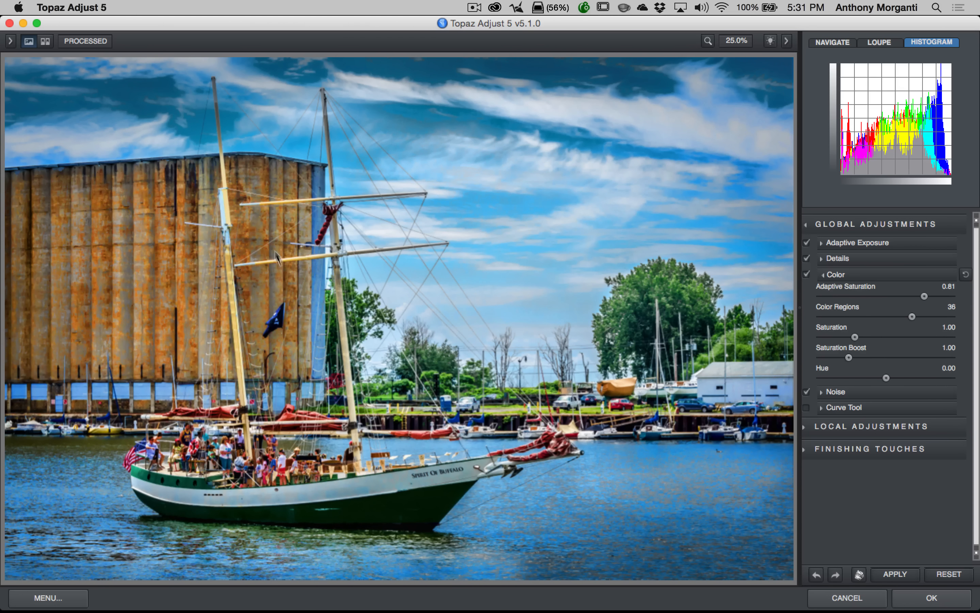
pyautogui.moveTo(29, 255); pyautogui.dragTo(29, 286)
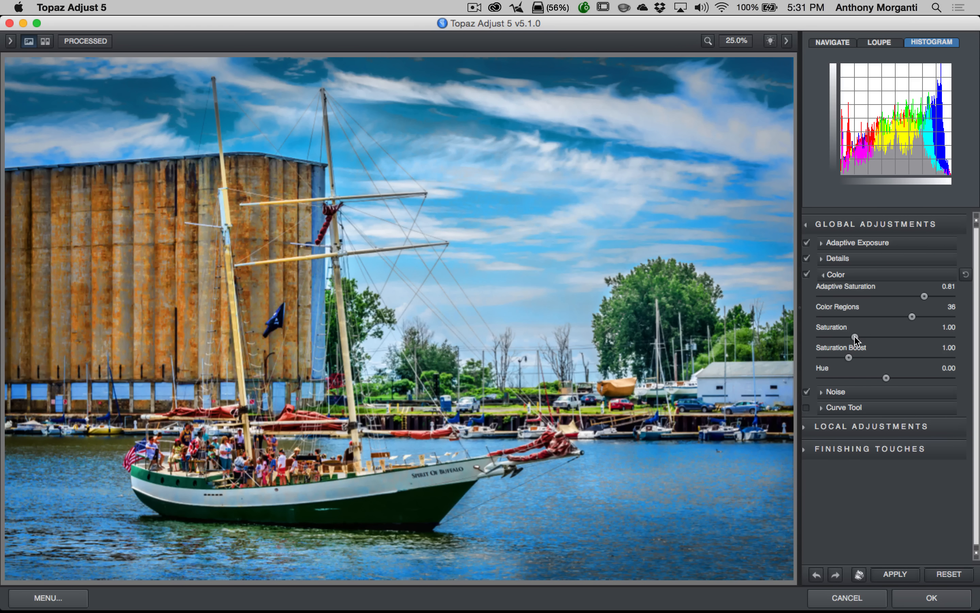
# Step: Lower the Adaptive Saturation to 0.08 and set the Color Regions to 7, trying 11 and 6 regions on the way
pyautogui.moveTo(912, 317); pyautogui.dragTo(943, 315)
pyautogui.moveTo(945, 315); pyautogui.dragTo(849, 315)
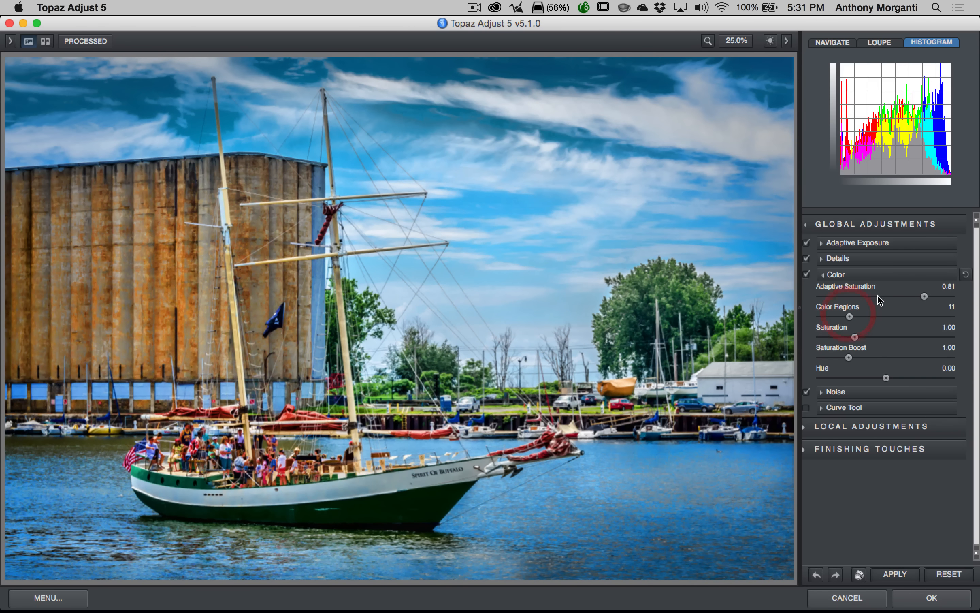
pyautogui.moveTo(925, 296); pyautogui.dragTo(832, 297)
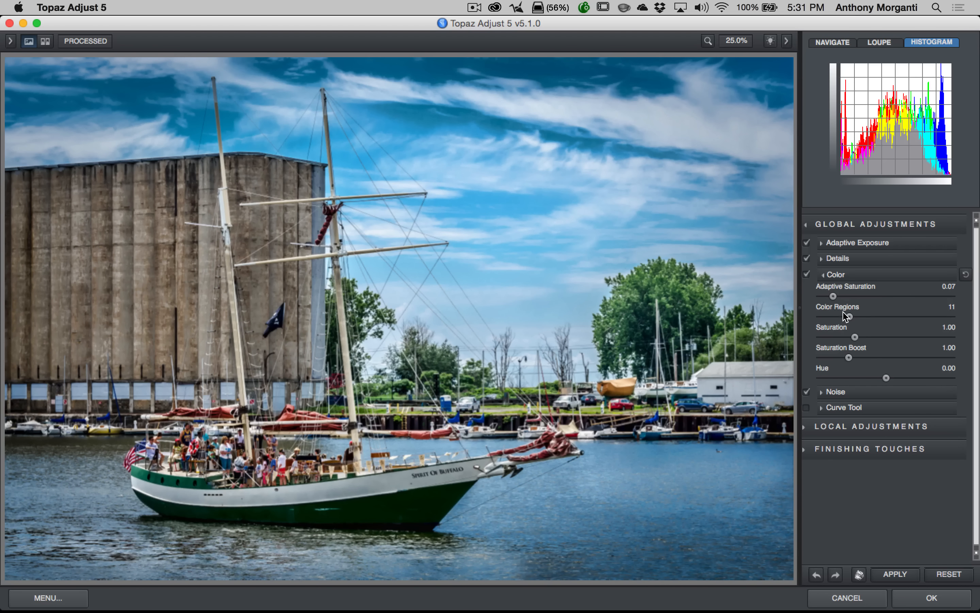
pyautogui.moveTo(850, 316); pyautogui.dragTo(836, 316)
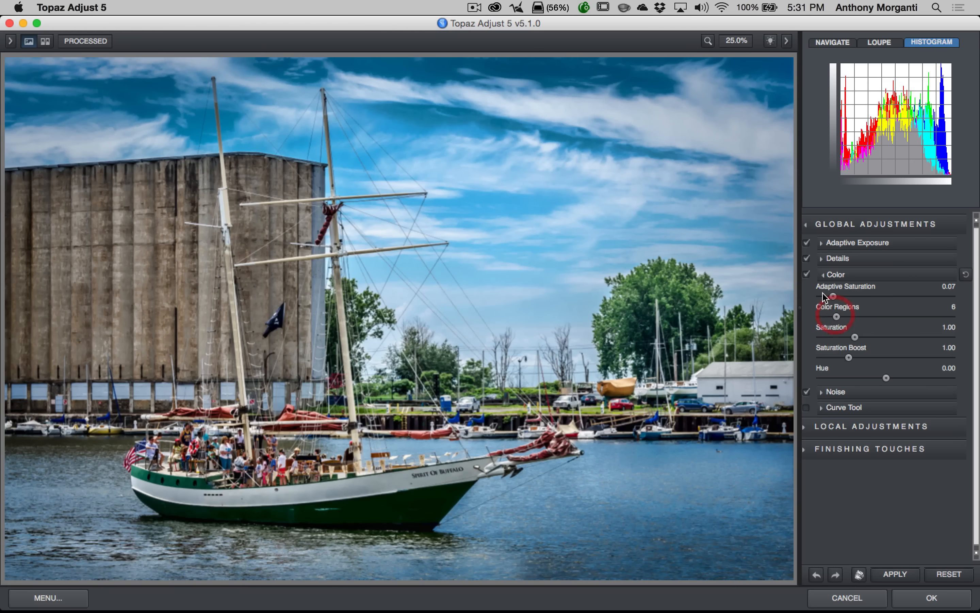
pyautogui.click(834, 296)
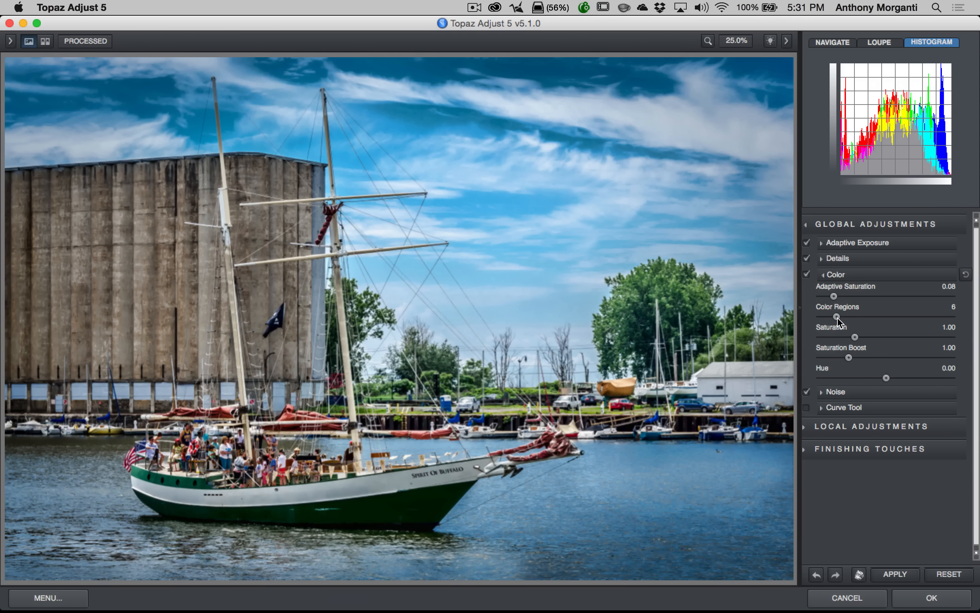
pyautogui.moveTo(837, 316); pyautogui.dragTo(839, 317)
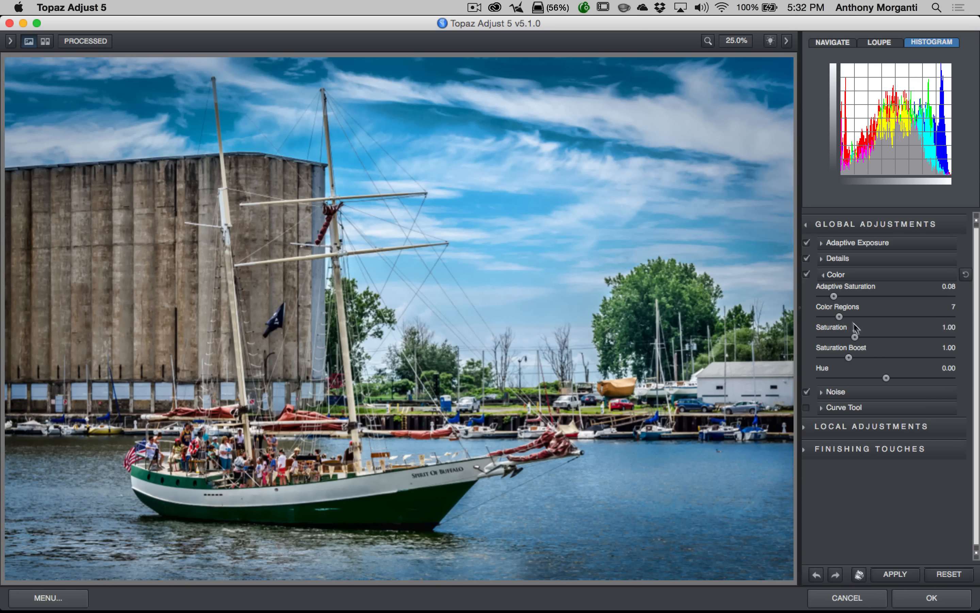
# Step: Try Saturation values of 0.00 and 3.48 and a Saturation Boost of 2.09, resetting both settings to 1.00
pyautogui.moveTo(854, 336); pyautogui.dragTo(825, 336)
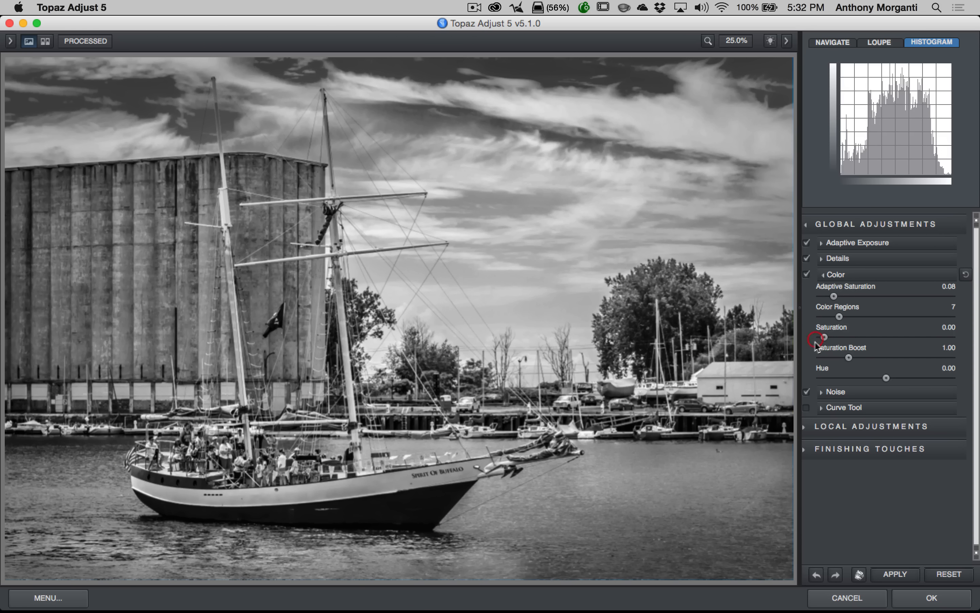
pyautogui.click(930, 337)
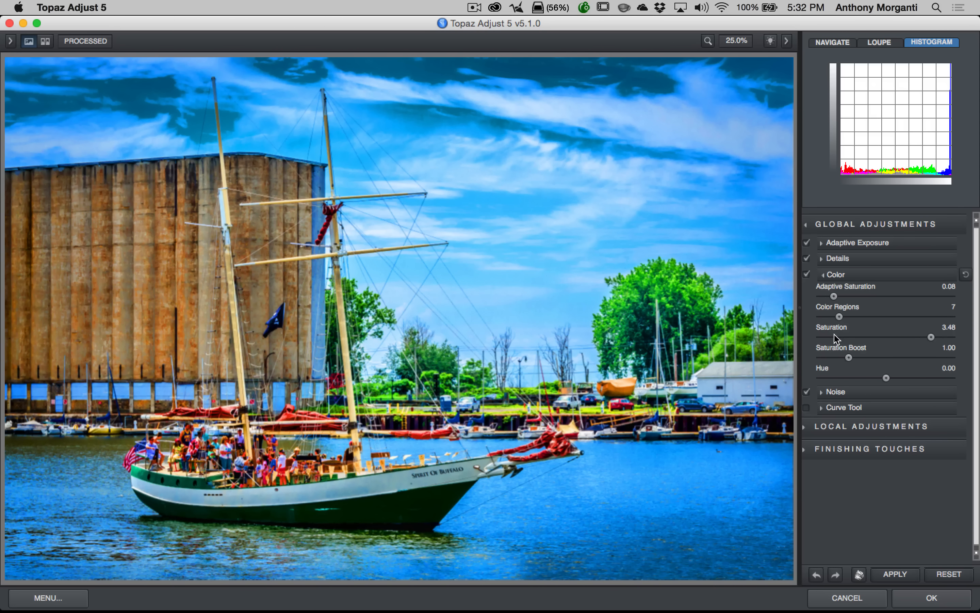
pyautogui.doubleClick(826, 331)
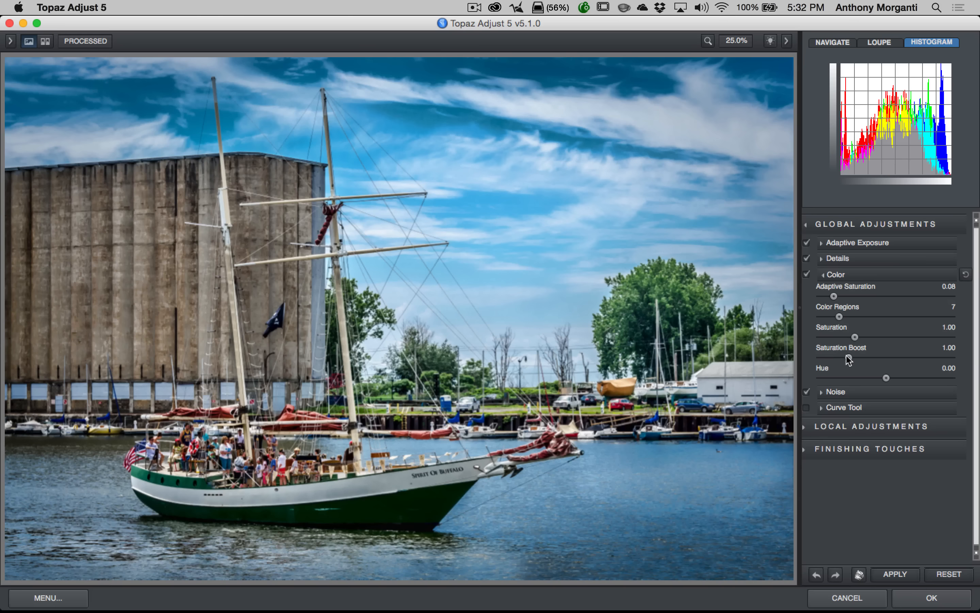
pyautogui.moveTo(848, 357); pyautogui.dragTo(884, 357)
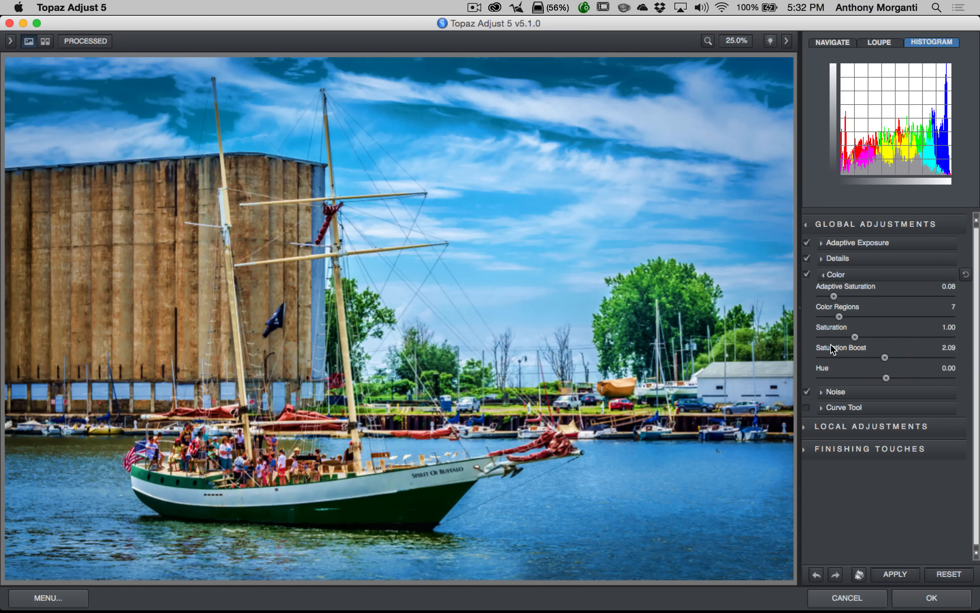
pyautogui.doubleClick(831, 348)
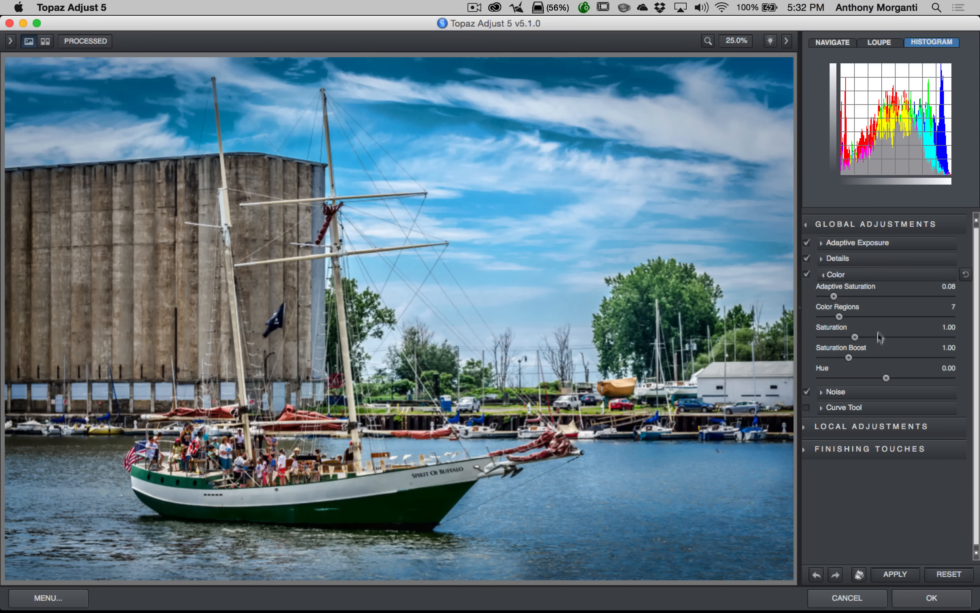
# Step: Try a Hue of -0.01, reset the Hue to 0.00, and collapse the Color section
pyautogui.moveTo(886, 378)
pyautogui.mouseDown()
pyautogui.moveTo(929, 378)
pyautogui.moveTo(824, 379)
pyautogui.moveTo(878, 377)
pyautogui.mouseUp()
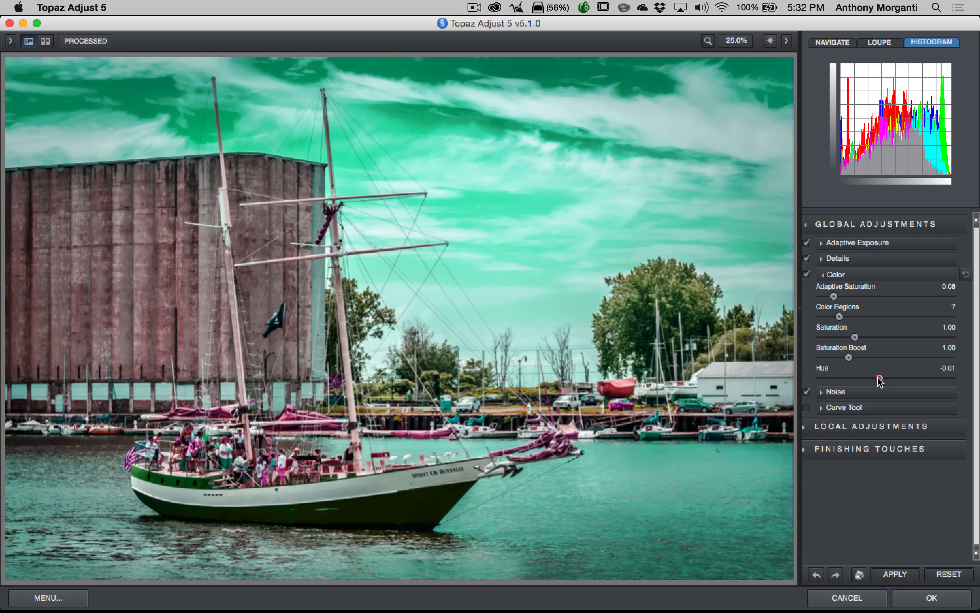
pyautogui.doubleClick(816, 365)
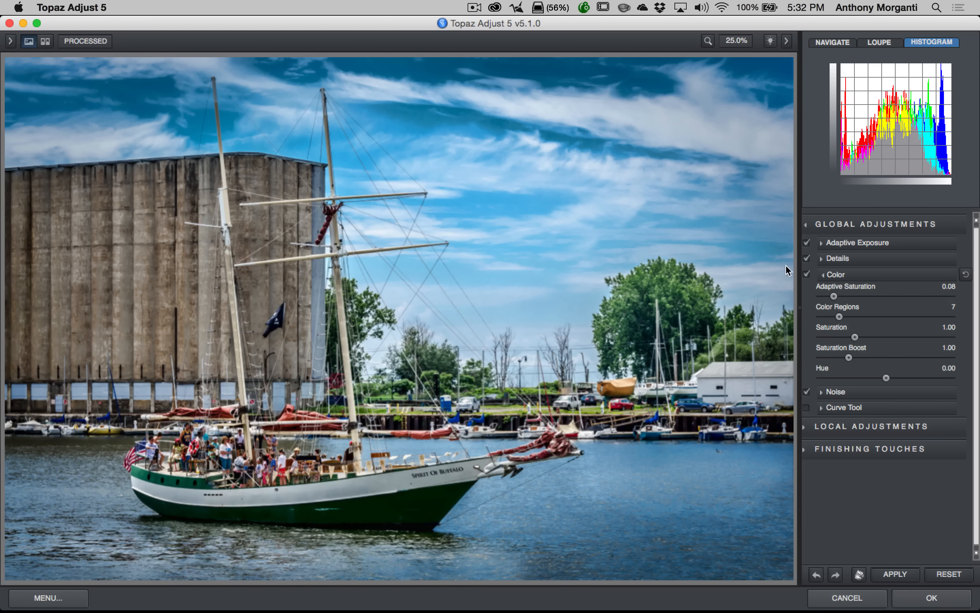
pyautogui.click(823, 276)
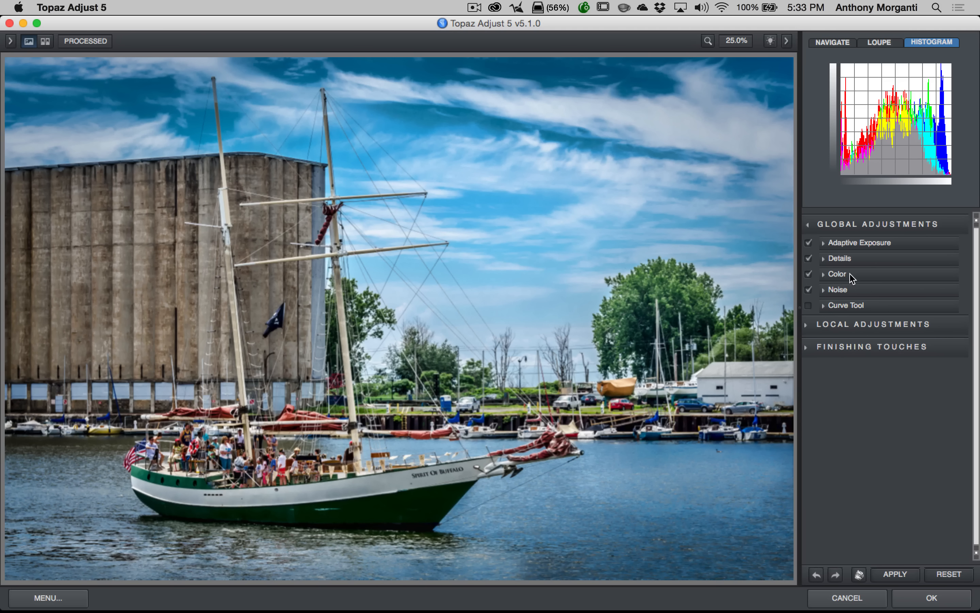
# Step: Expand the Noise settings and turn the Use Topaz DeNoise option on and off again
pyautogui.click(822, 289)
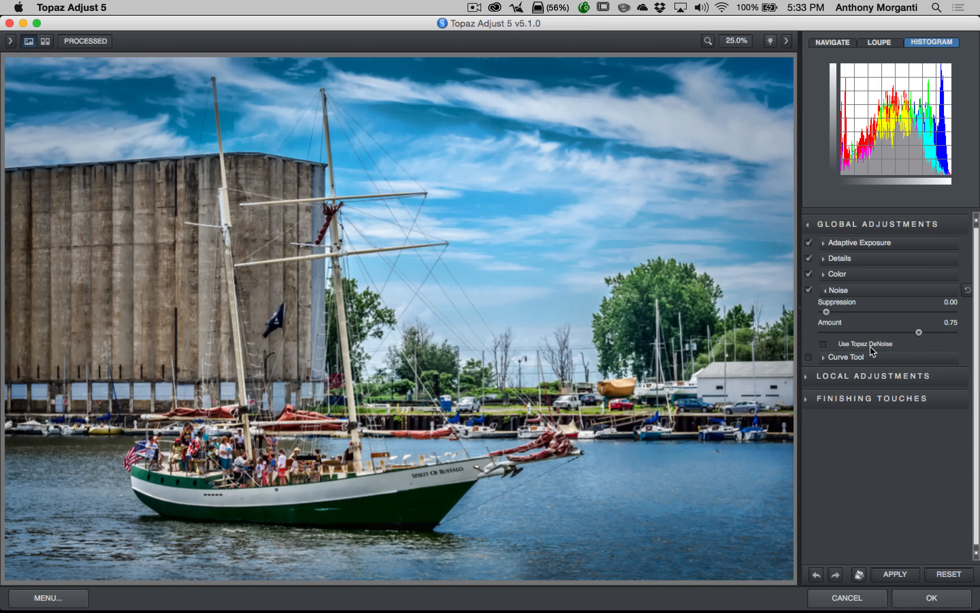
pyautogui.click(824, 344)
pyautogui.click(822, 345)
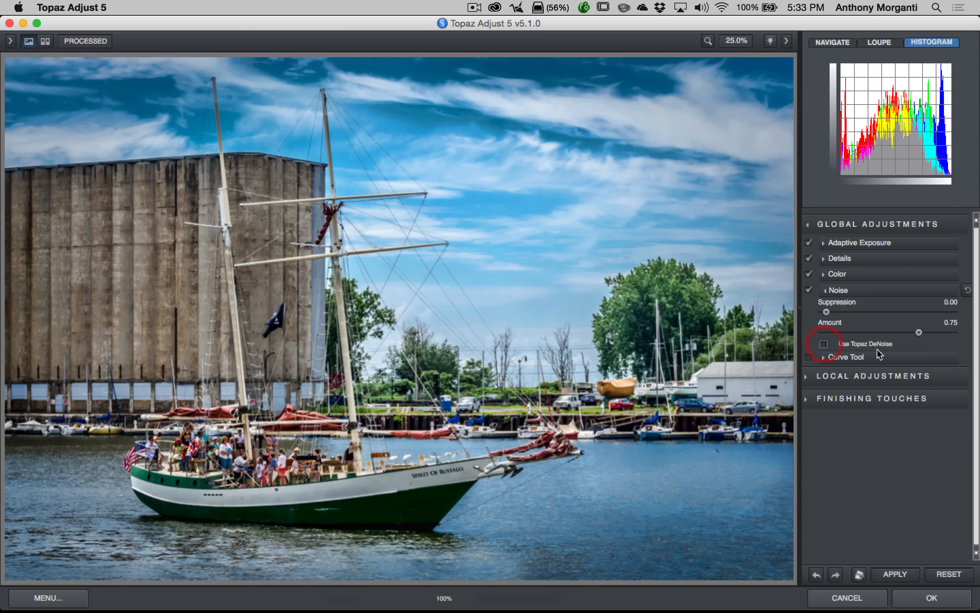
# Step: Try noise Suppression values of 1.84 and 1.64 on the enlarged sky and trees, and set the Suppression to 2.23
pyautogui.moveTo(826, 312); pyautogui.dragTo(881, 311)
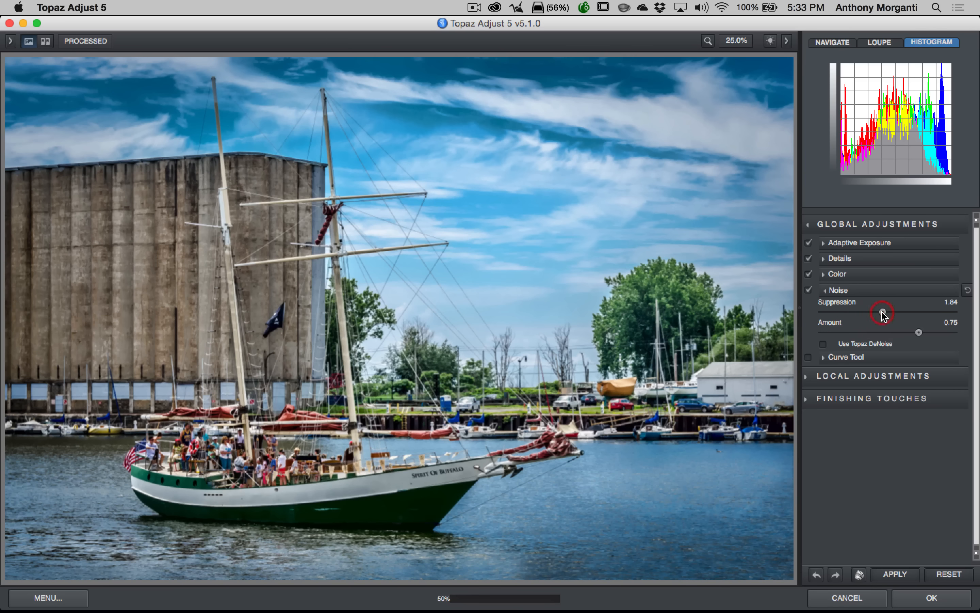
pyautogui.click(740, 43)
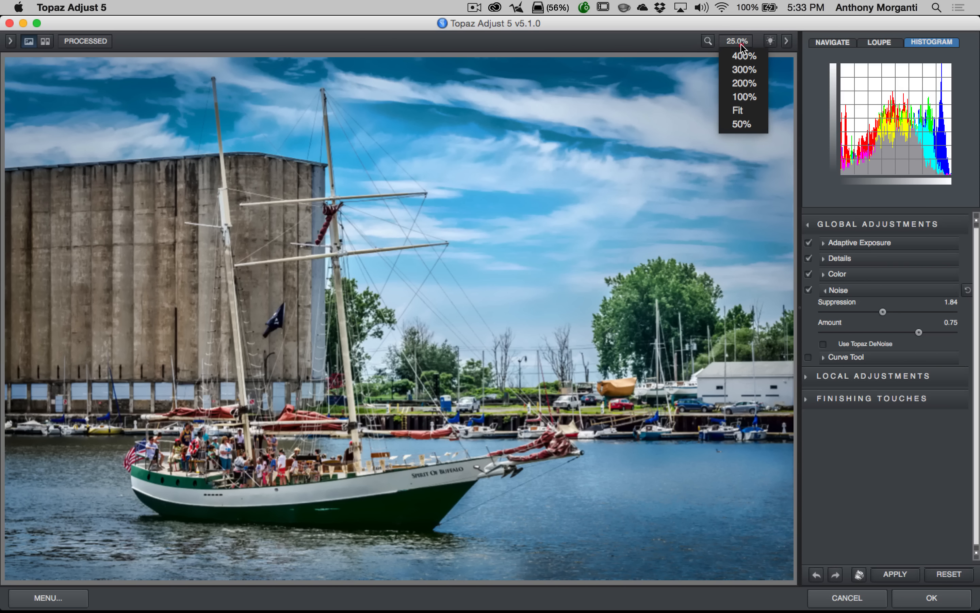
pyautogui.click(737, 97)
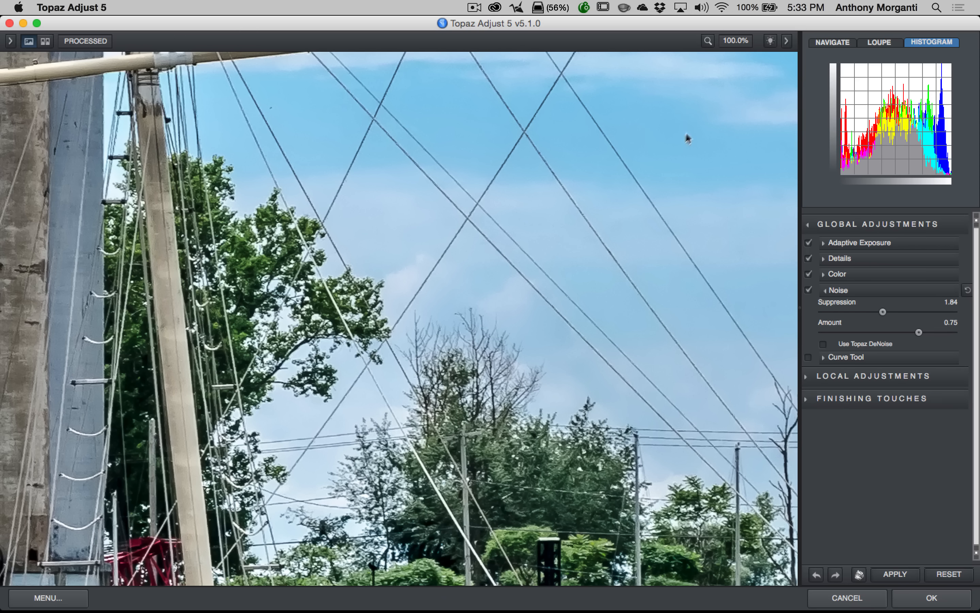
pyautogui.click(742, 47)
pyautogui.click(733, 84)
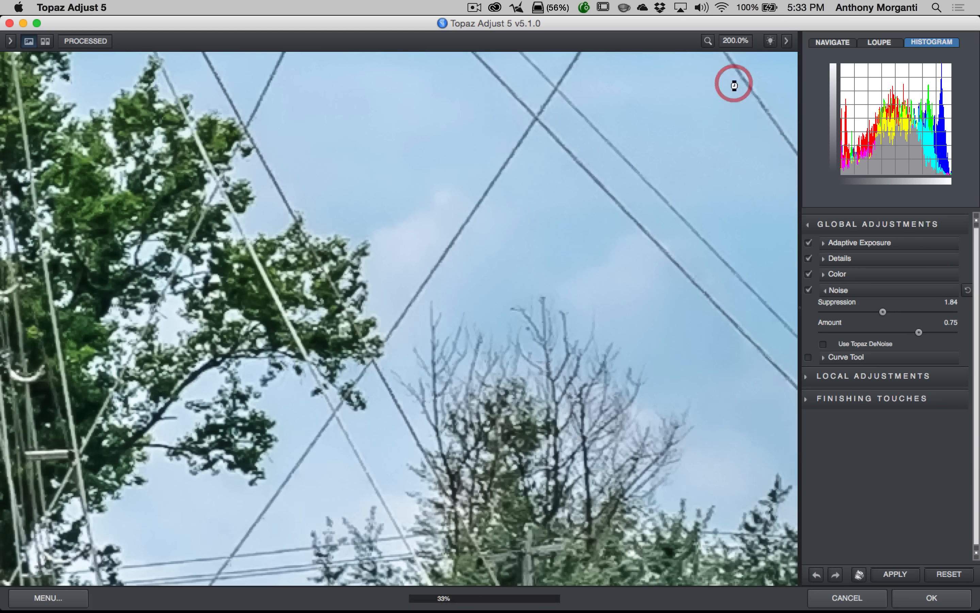
pyautogui.click(891, 312)
pyautogui.click(875, 312)
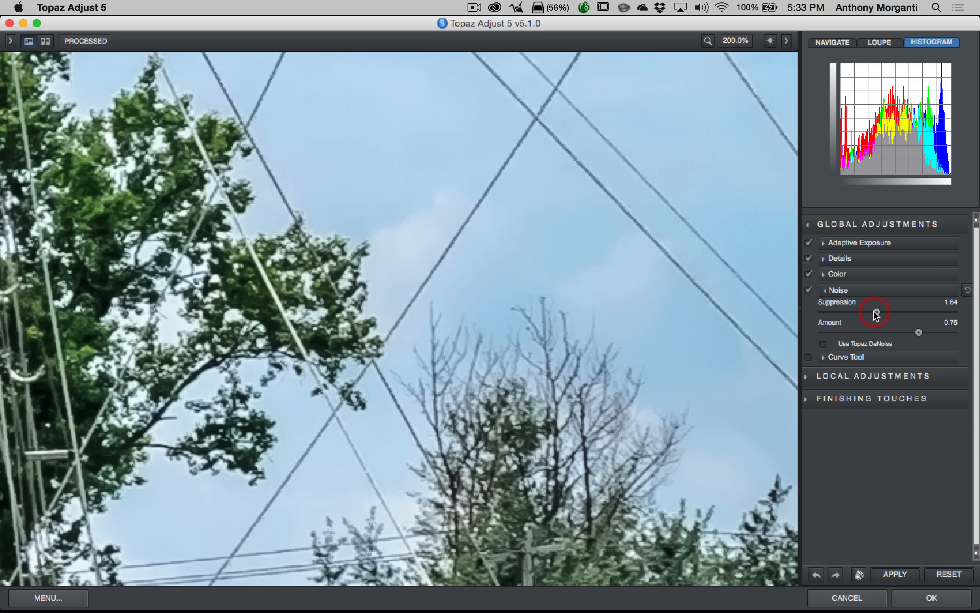
pyautogui.click(895, 313)
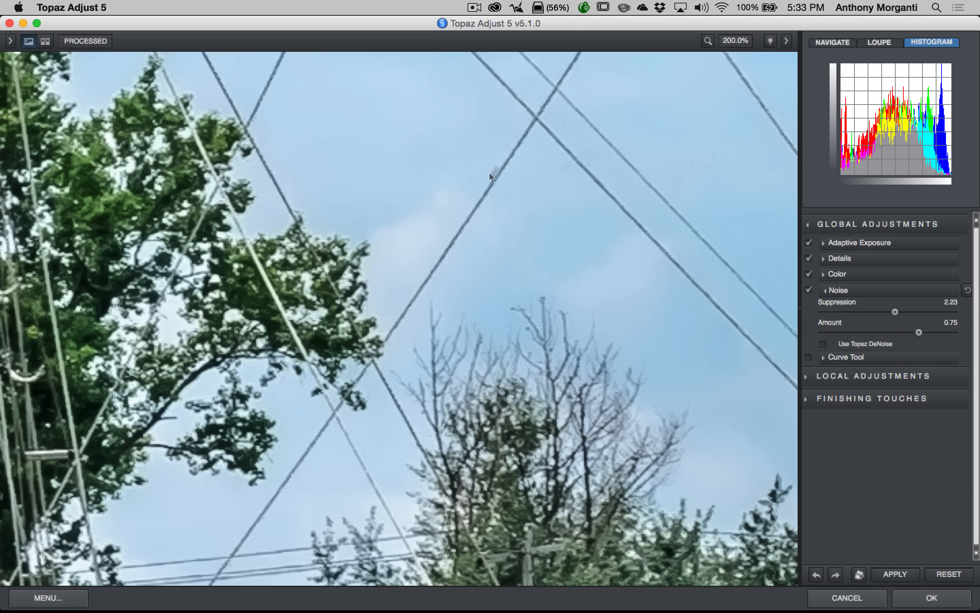
# Step: Try different noise Amount values while checking the rigging against the sky, and set the Amount to 0.41
pyautogui.click(905, 332)
pyautogui.click(923, 332)
pyautogui.moveTo(500, 164); pyautogui.dragTo(531, 110)
pyautogui.click(876, 331)
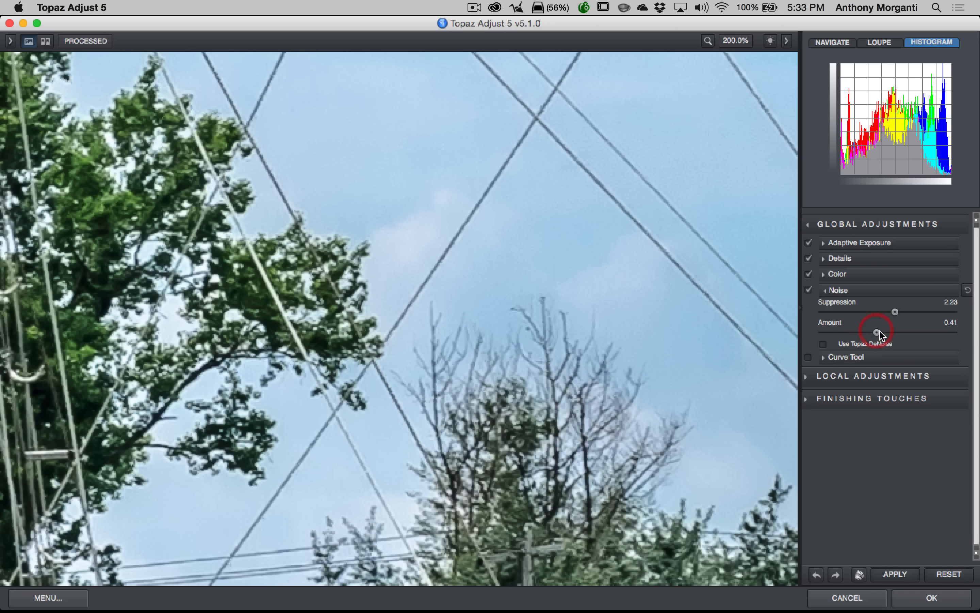
# Step: Try a noise Amount of 0.43, reset Noise to Suppression 0.00 and Amount 0.75, and inspect the enlarged building wall and sky
pyautogui.moveTo(890, 332); pyautogui.dragTo(886, 330)
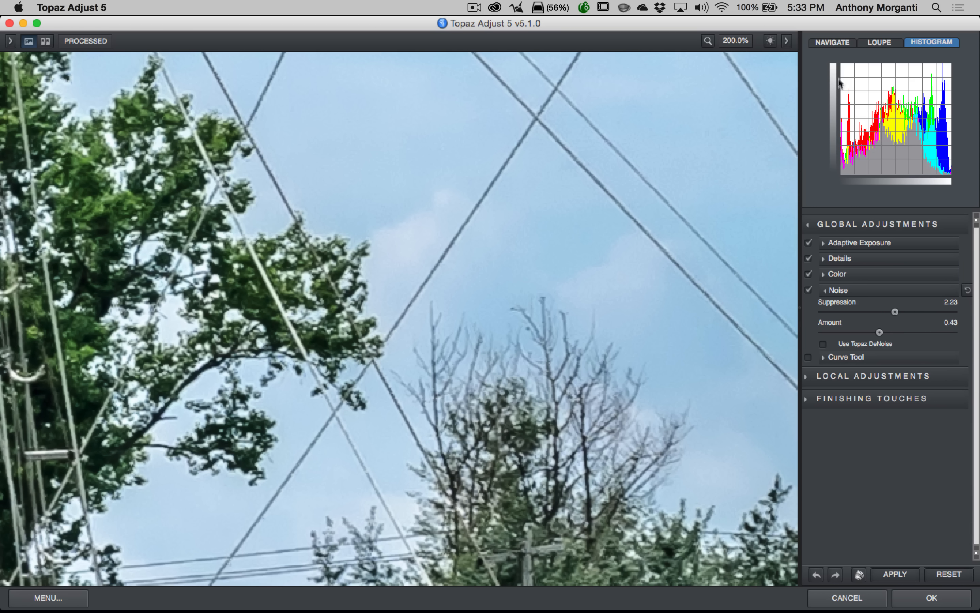
pyautogui.click(839, 45)
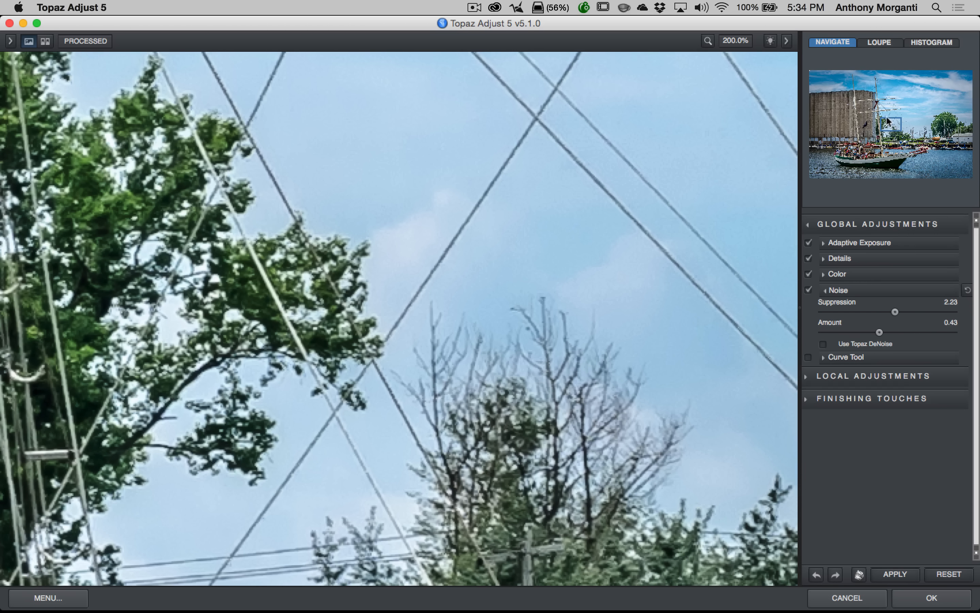
pyautogui.moveTo(887, 123); pyautogui.dragTo(913, 142)
pyautogui.moveTo(916, 135); pyautogui.dragTo(844, 119)
pyautogui.click(880, 43)
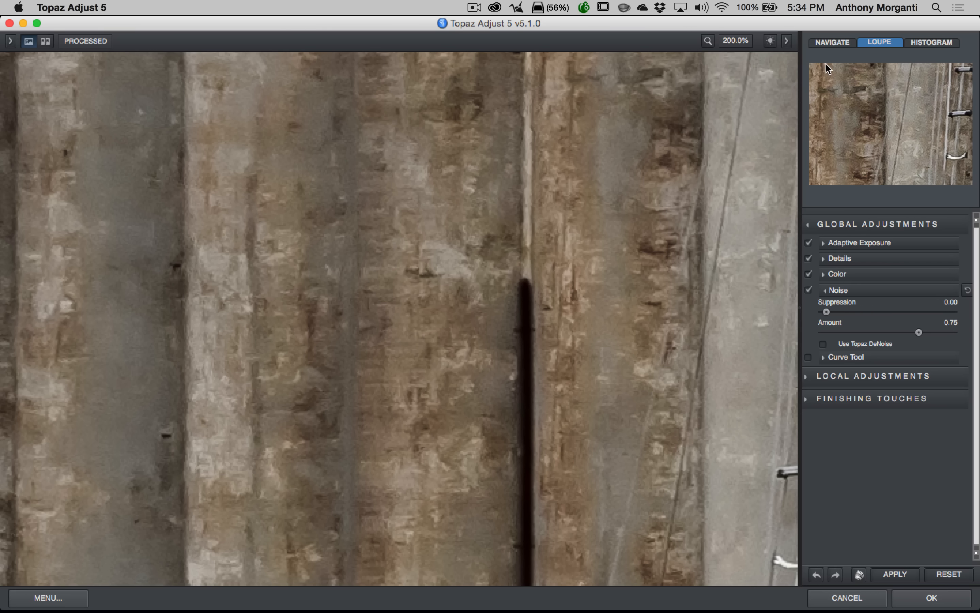
pyautogui.click(835, 42)
pyautogui.moveTo(850, 122); pyautogui.dragTo(920, 100)
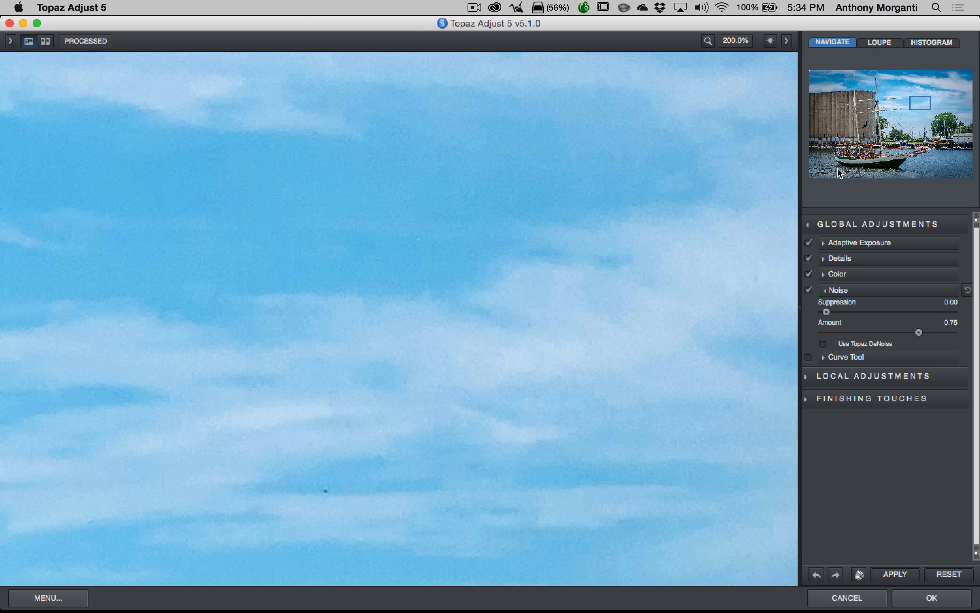
pyautogui.click(929, 44)
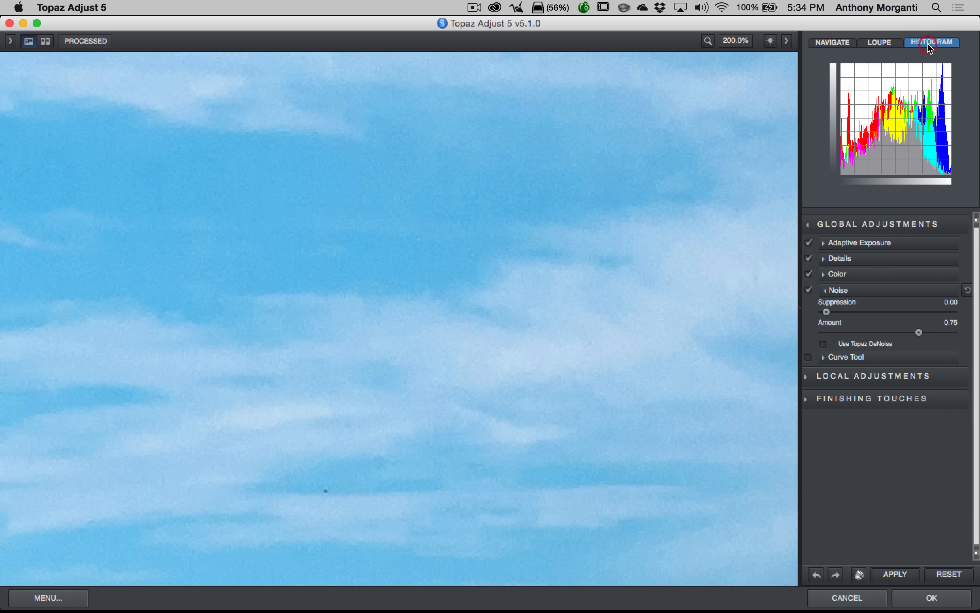
# Step: Set the noise Suppression to 2.01, show the whole photo at 25%, and collapse the Noise section
pyautogui.click(824, 344)
pyautogui.click(870, 313)
pyautogui.click(888, 312)
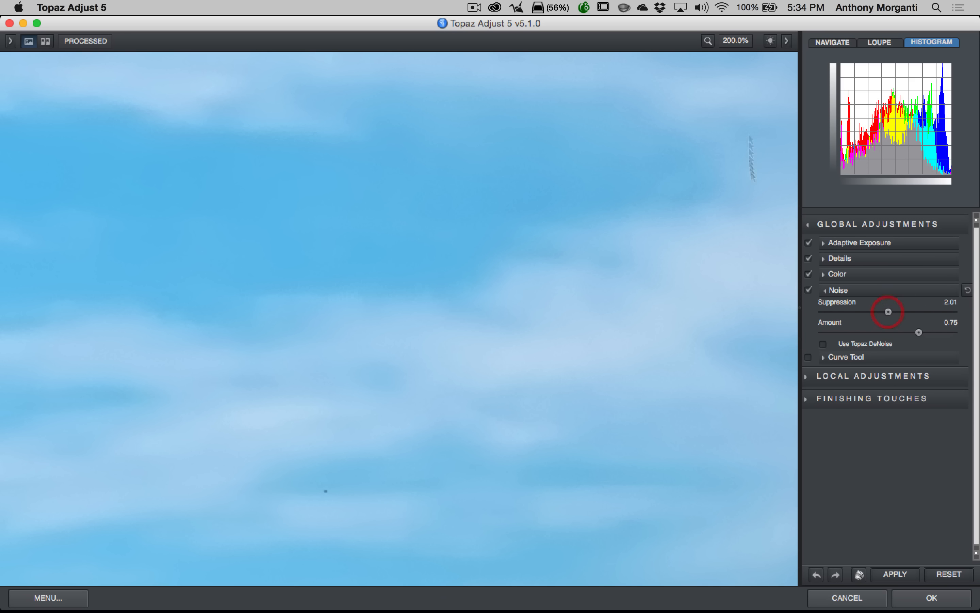
pyautogui.click(736, 41)
pyautogui.click(738, 115)
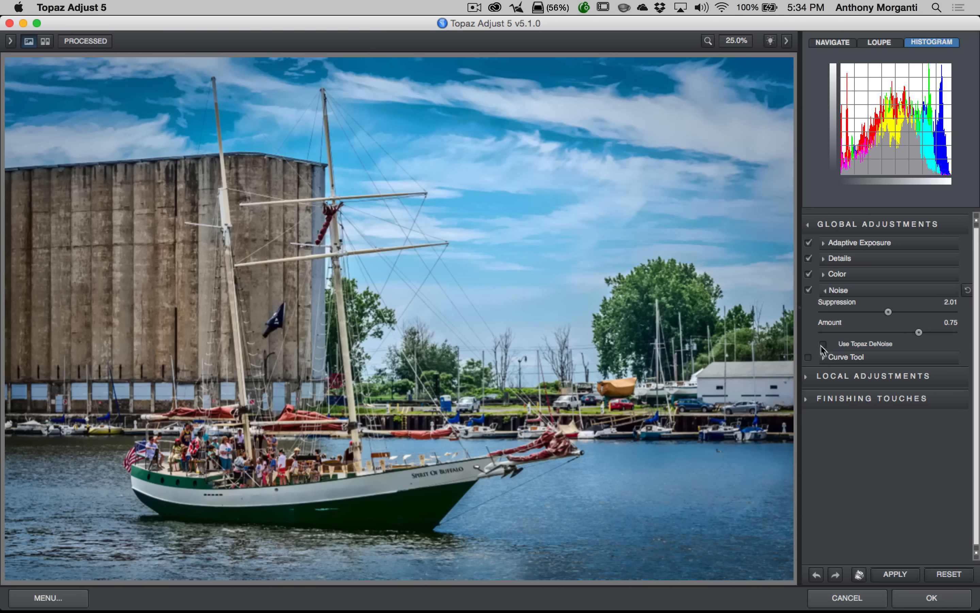
pyautogui.click(828, 292)
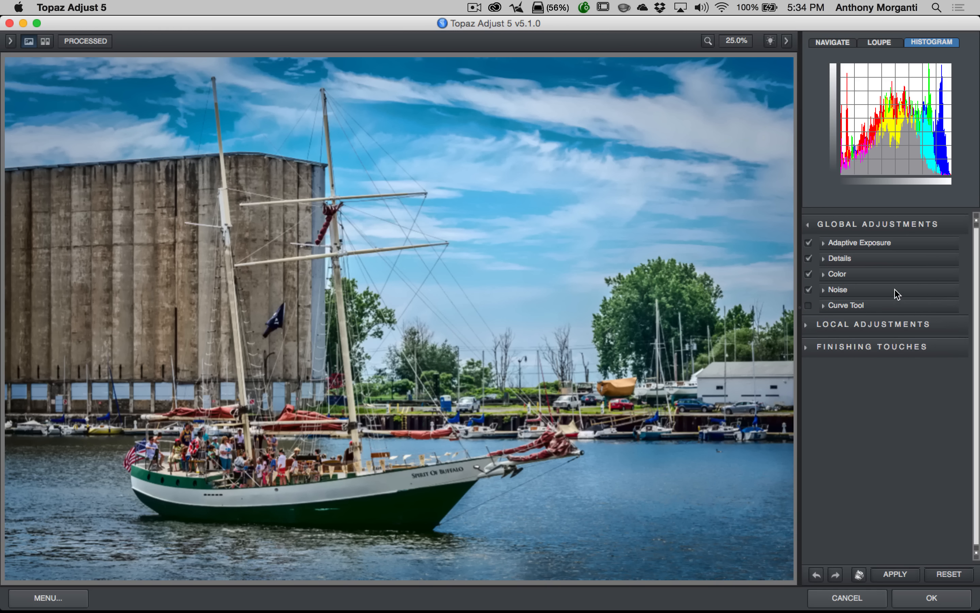
# Step: Expand the Curve Tool settings and apply the Medium Contrast curve
pyautogui.click(825, 308)
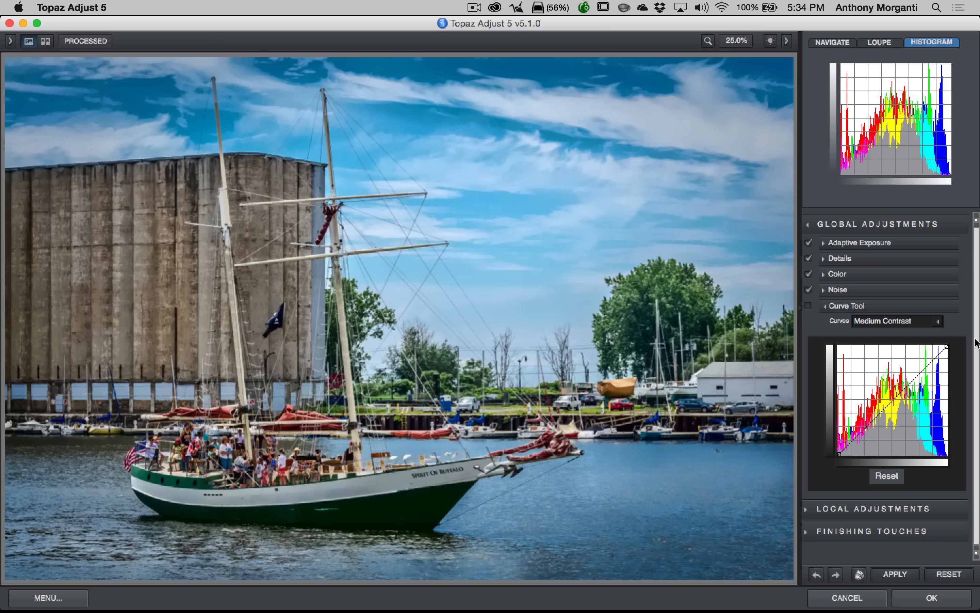
pyautogui.click(900, 322)
pyautogui.click(875, 362)
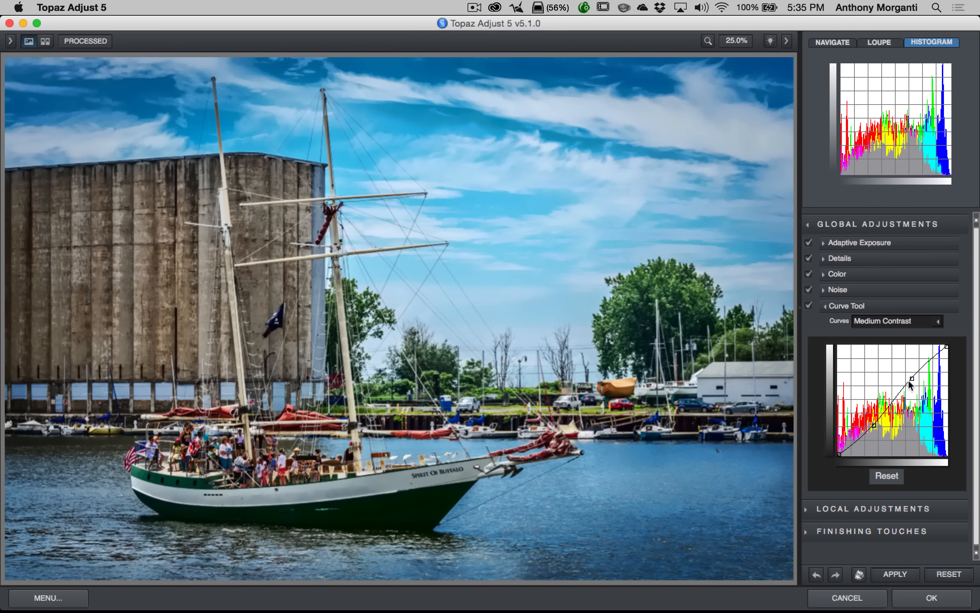
# Step: Try the Negative, Strong Contrast, Strong Contrast II and Light Contrast curves, and return to Medium Contrast
pyautogui.click(900, 321)
pyautogui.click(881, 341)
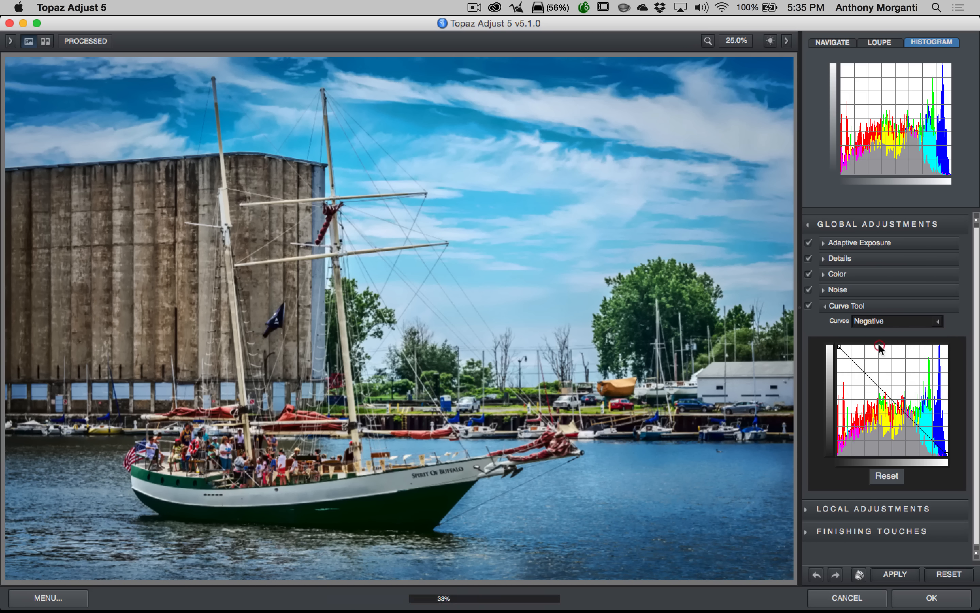
pyautogui.click(869, 324)
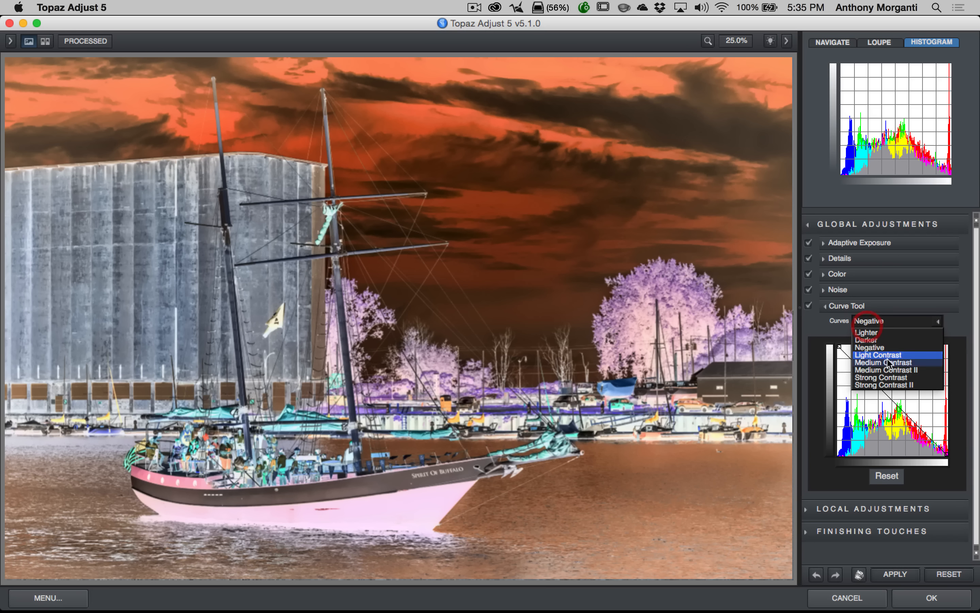
pyautogui.click(887, 376)
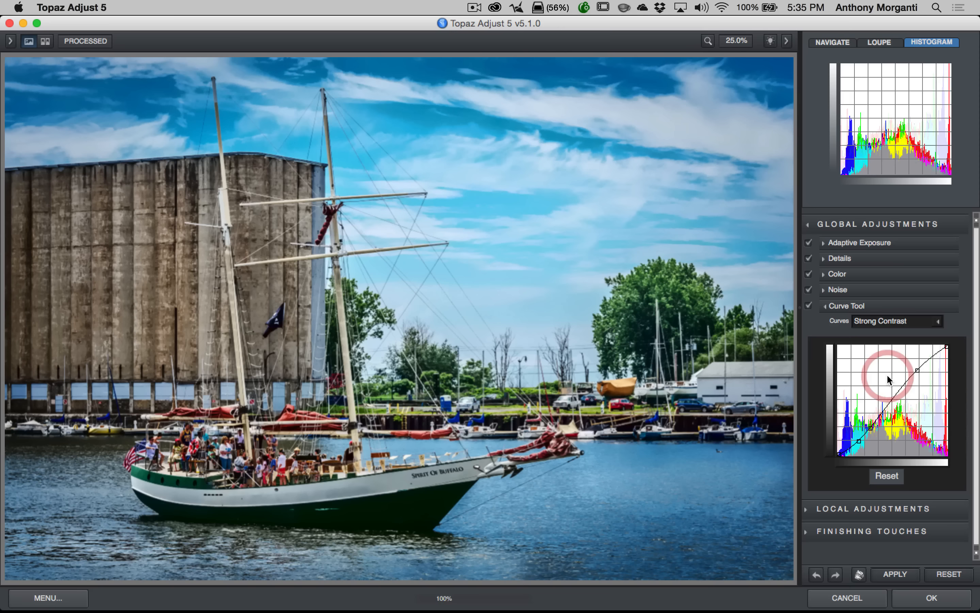
pyautogui.scroll(-1, 896, 320)
pyautogui.click(896, 324)
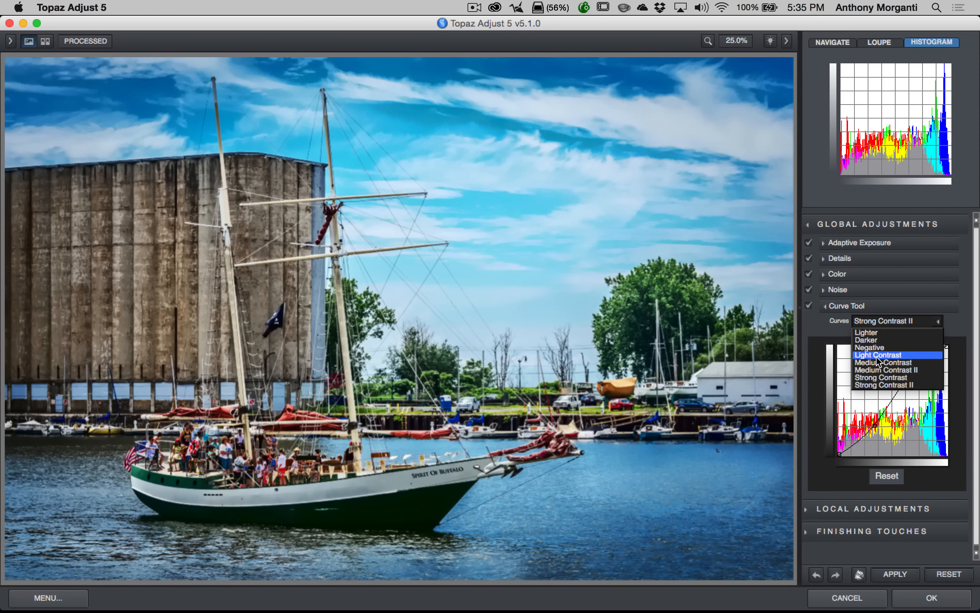
pyautogui.click(876, 357)
pyautogui.click(886, 321)
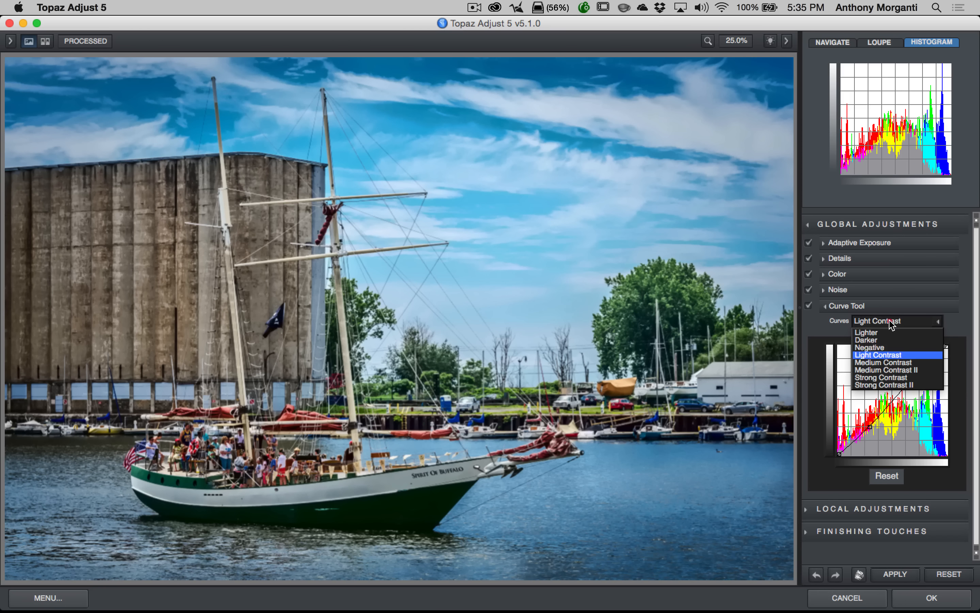
pyautogui.click(884, 363)
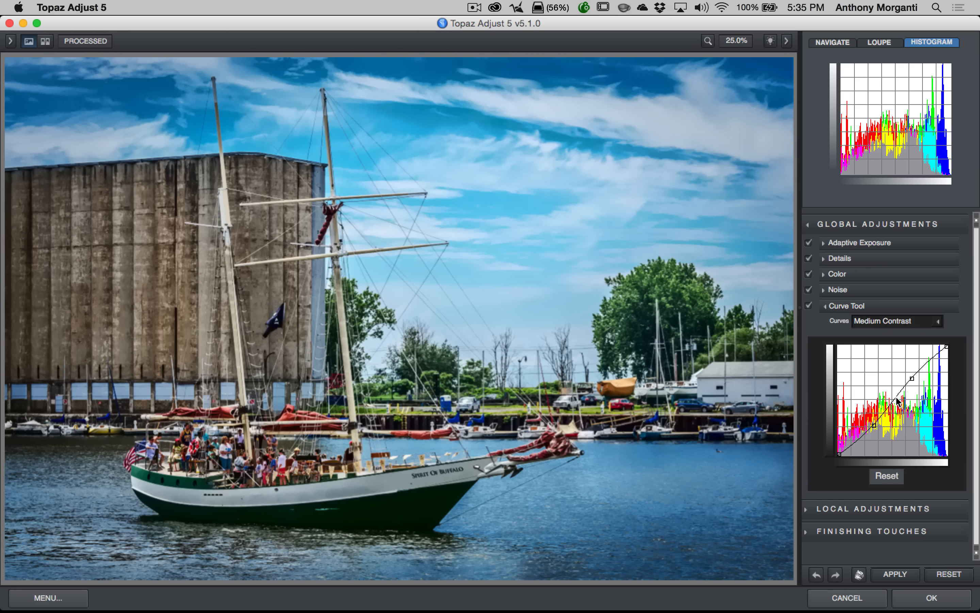
# Step: Try bending the highlight end of the curve downward by hand, and reset the curve
pyautogui.click(876, 383)
pyautogui.moveTo(918, 365); pyautogui.dragTo(934, 383)
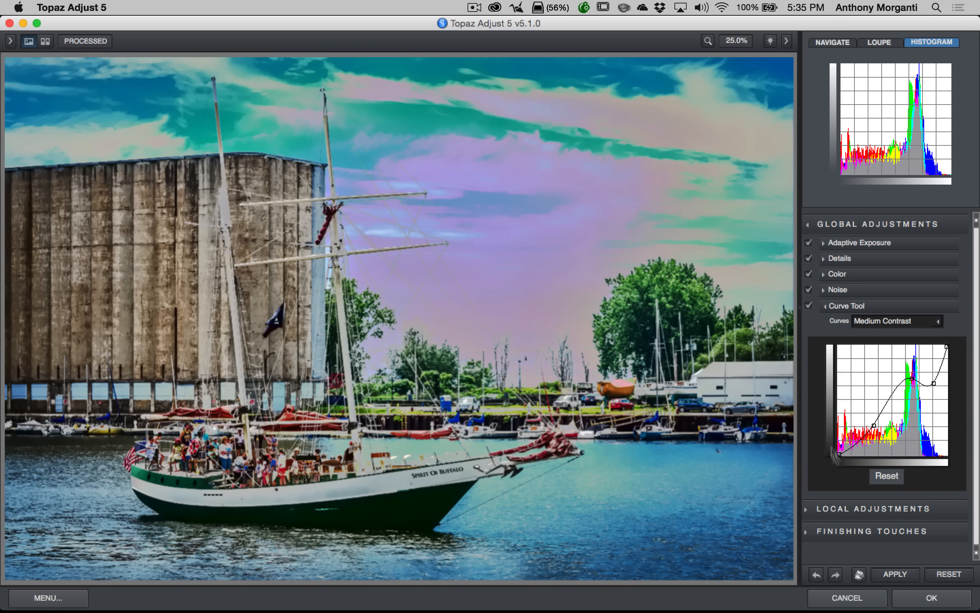
pyautogui.click(886, 475)
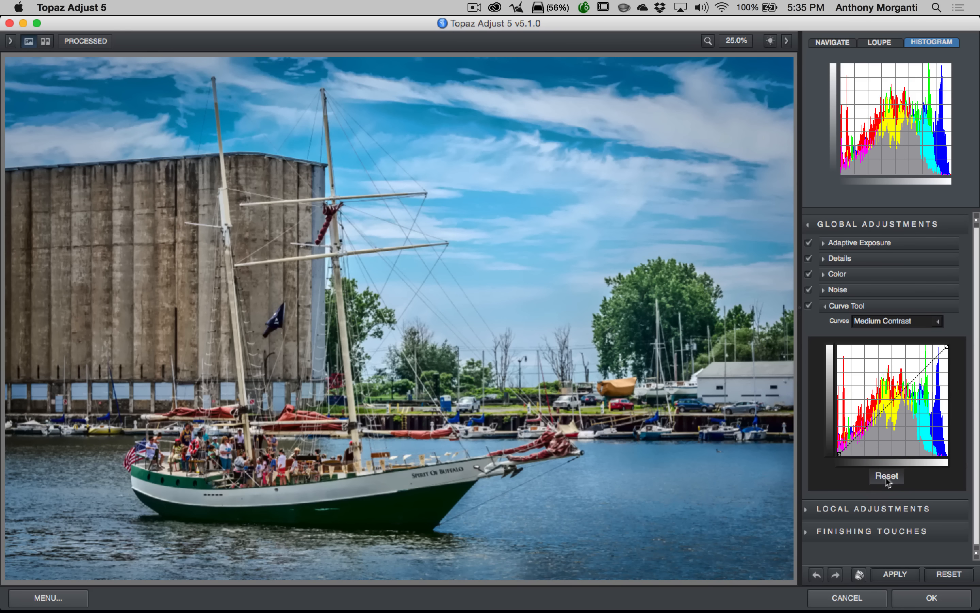
# Step: Reapply the Medium Contrast curve, and collapse the Curve Tool and the Global Adjustments
pyautogui.click(912, 322)
pyautogui.click(889, 362)
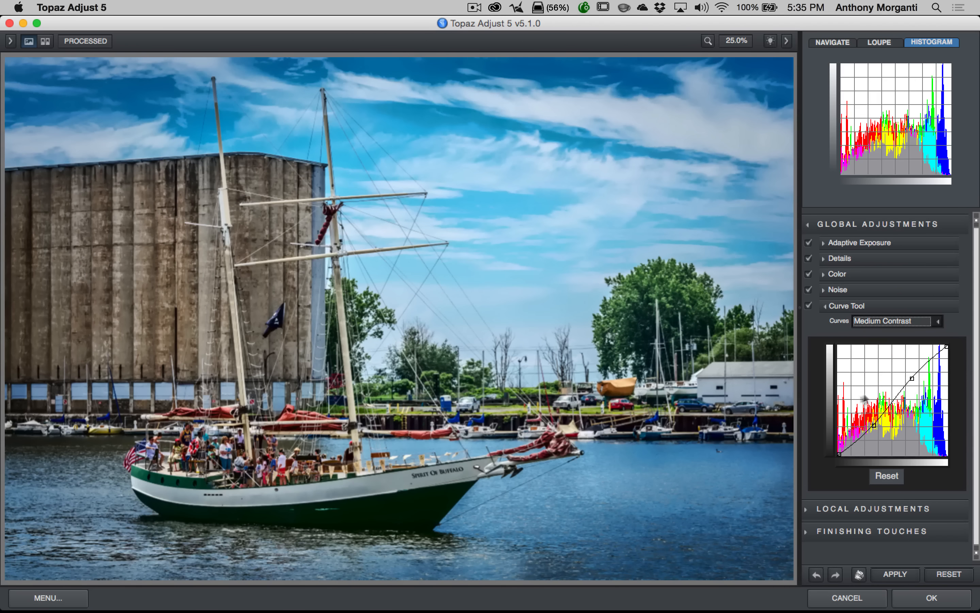
pyautogui.click(821, 306)
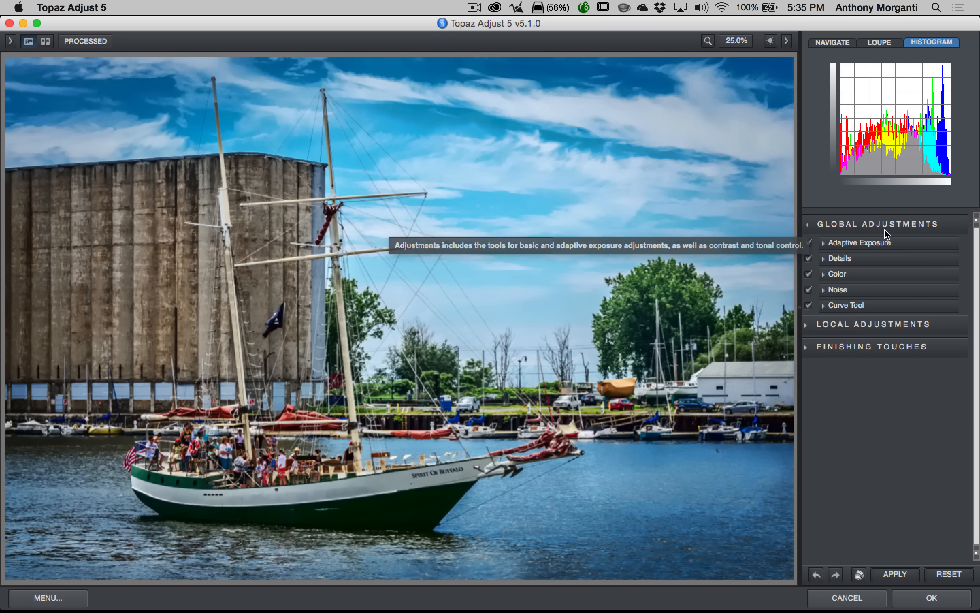
pyautogui.click(808, 230)
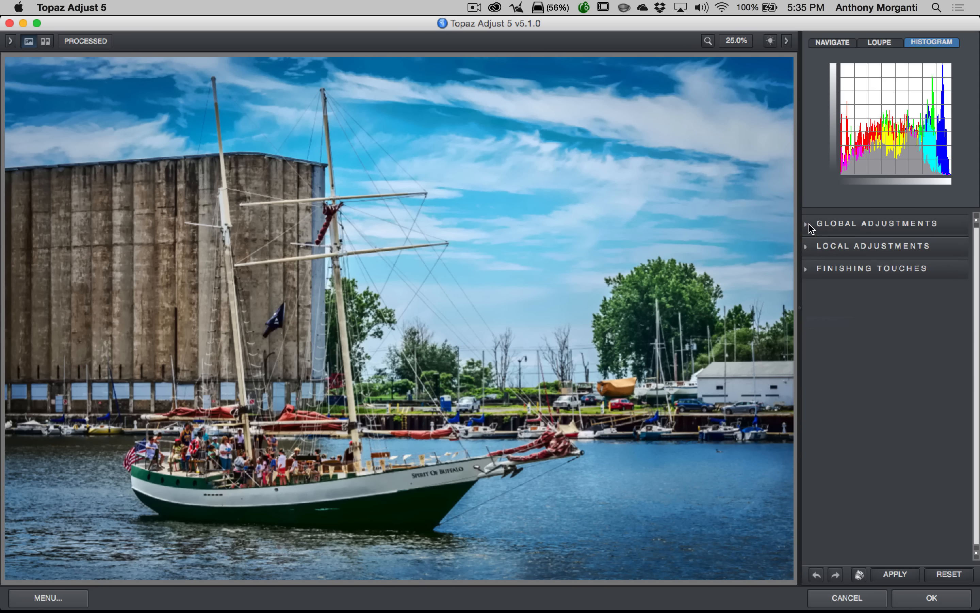
# Step: Expand the Local Adjustment settings and select Brush Out as the adjustment type
pyautogui.click(806, 248)
pyautogui.click(824, 266)
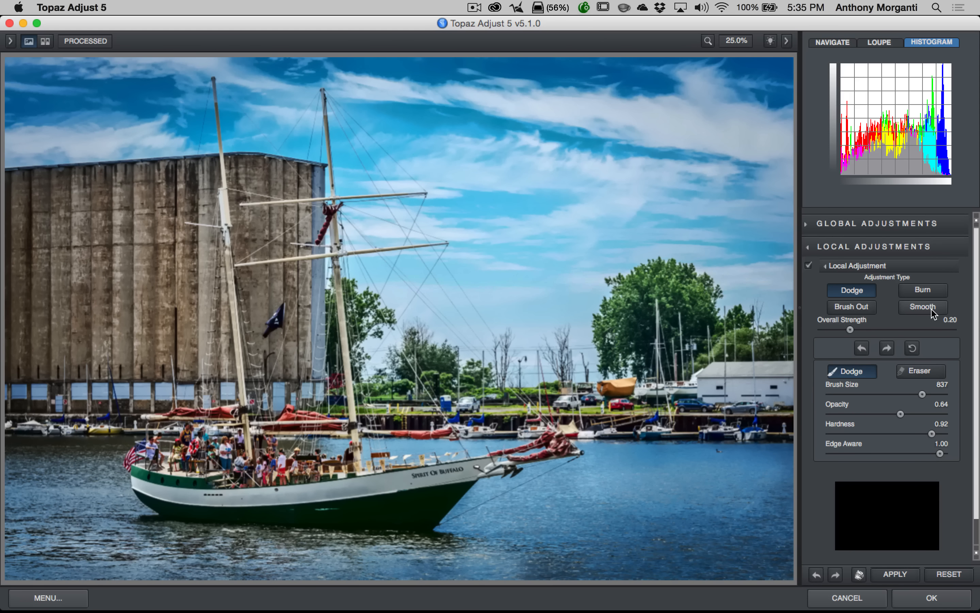
pyautogui.click(847, 308)
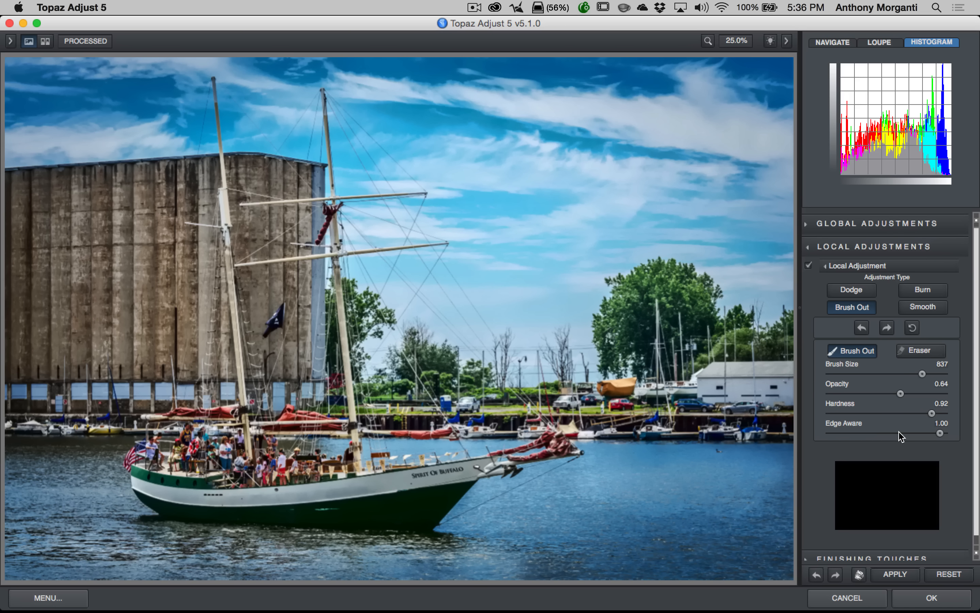
# Step: Set the brush to Brush Size 1000, Opacity 1.00, Hardness 0.80 and Edge Aware 0.00
pyautogui.moveTo(922, 374)
pyautogui.mouseDown()
pyautogui.moveTo(889, 374)
pyautogui.moveTo(938, 374)
pyautogui.moveTo(893, 374)
pyautogui.moveTo(925, 374)
pyautogui.moveTo(873, 393)
pyautogui.moveTo(946, 393)
pyautogui.moveTo(891, 393)
pyautogui.moveTo(900, 393)
pyautogui.mouseUp()
pyautogui.click(896, 393)
pyautogui.moveTo(931, 413)
pyautogui.mouseDown()
pyautogui.moveTo(833, 414)
pyautogui.moveTo(945, 413)
pyautogui.moveTo(897, 414)
pyautogui.mouseUp()
pyautogui.moveTo(894, 394); pyautogui.dragTo(958, 399)
pyautogui.moveTo(942, 436); pyautogui.dragTo(797, 435)
pyautogui.moveTo(917, 372); pyautogui.dragTo(942, 372)
pyautogui.moveTo(899, 413); pyautogui.dragTo(919, 413)
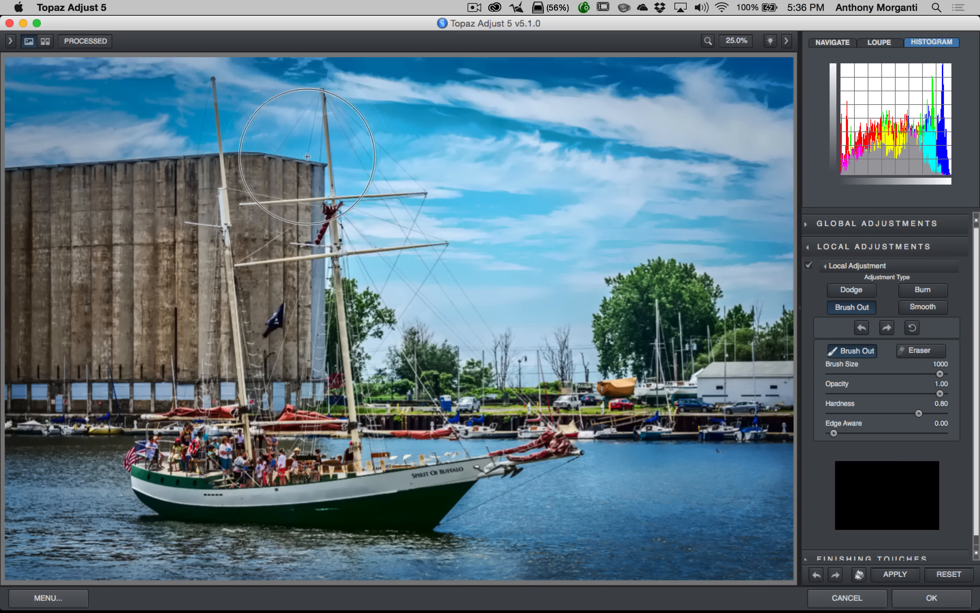
# Step: Try brushing out the effect across the sky and building top to the photo's left edge, and reset the strokes
pyautogui.moveTo(432, 156)
pyautogui.mouseDown()
pyautogui.moveTo(453, 149)
pyautogui.moveTo(312, 132)
pyautogui.moveTo(3, 123)
pyautogui.mouseUp()
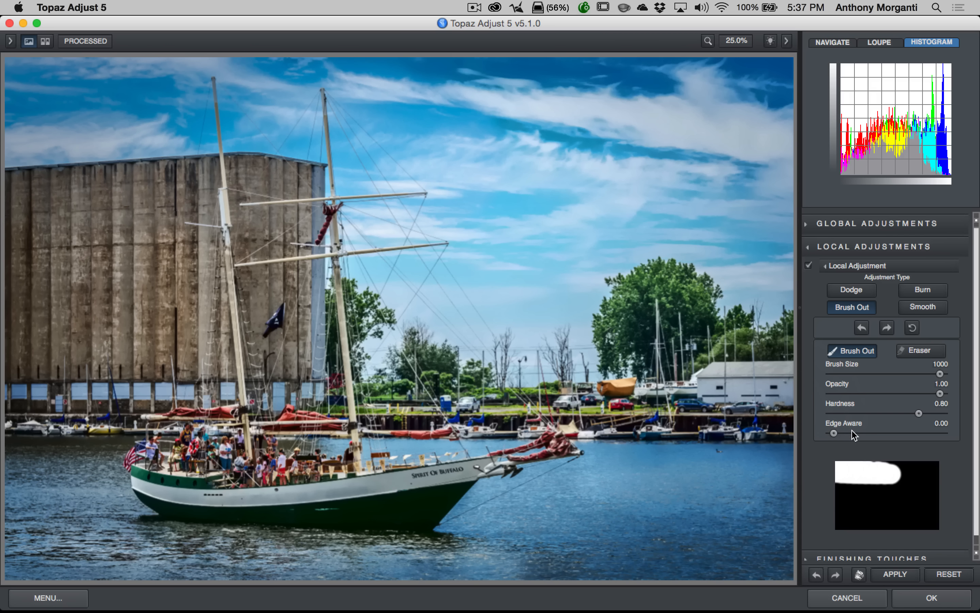
pyautogui.click(914, 329)
pyautogui.click(862, 328)
pyautogui.click(912, 328)
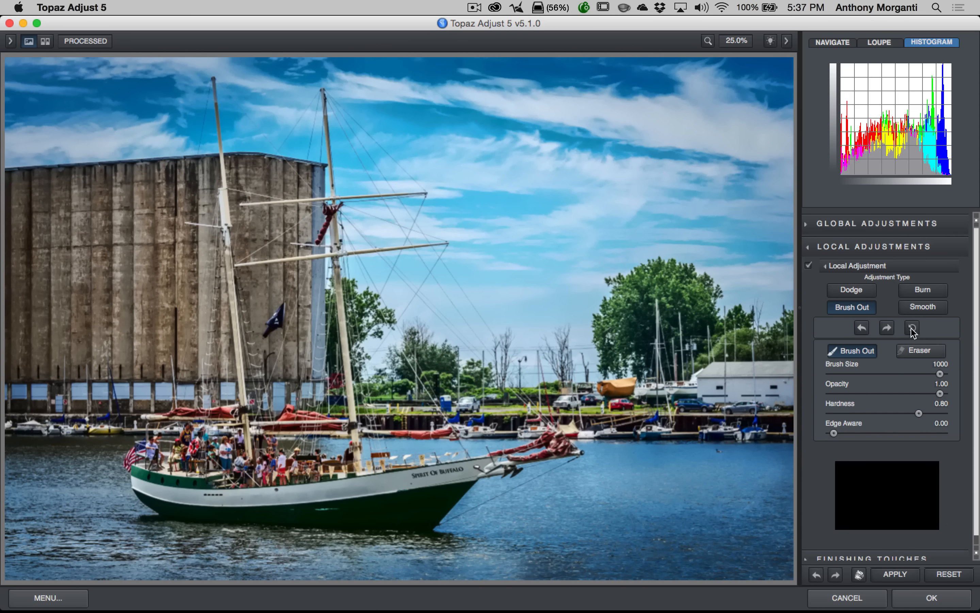
# Step: Set Edge Aware to 1.00 and brush out the effect around the masts and across the sky above the building
pyautogui.scroll(-1, 915, 332)
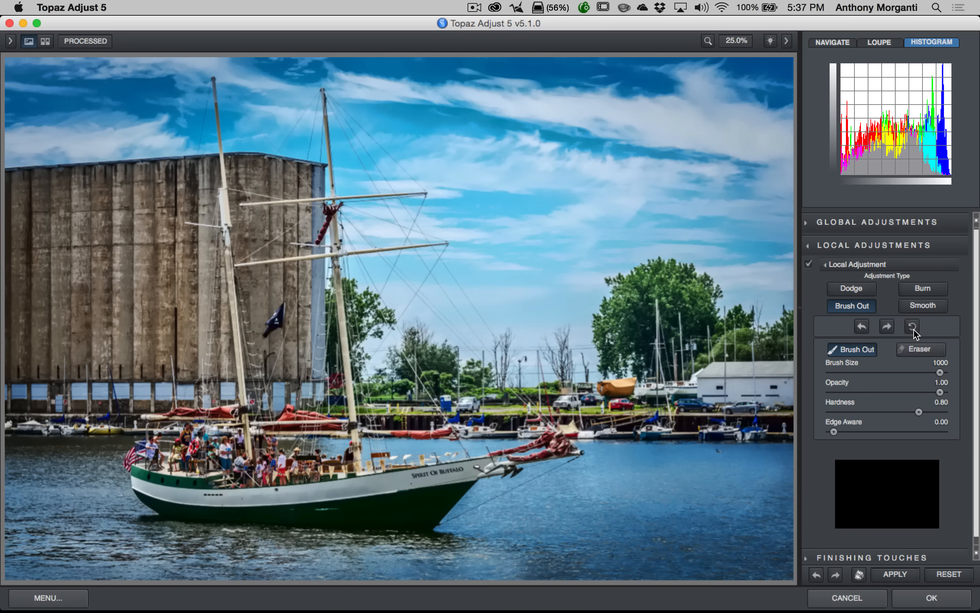
pyautogui.moveTo(834, 432); pyautogui.dragTo(967, 432)
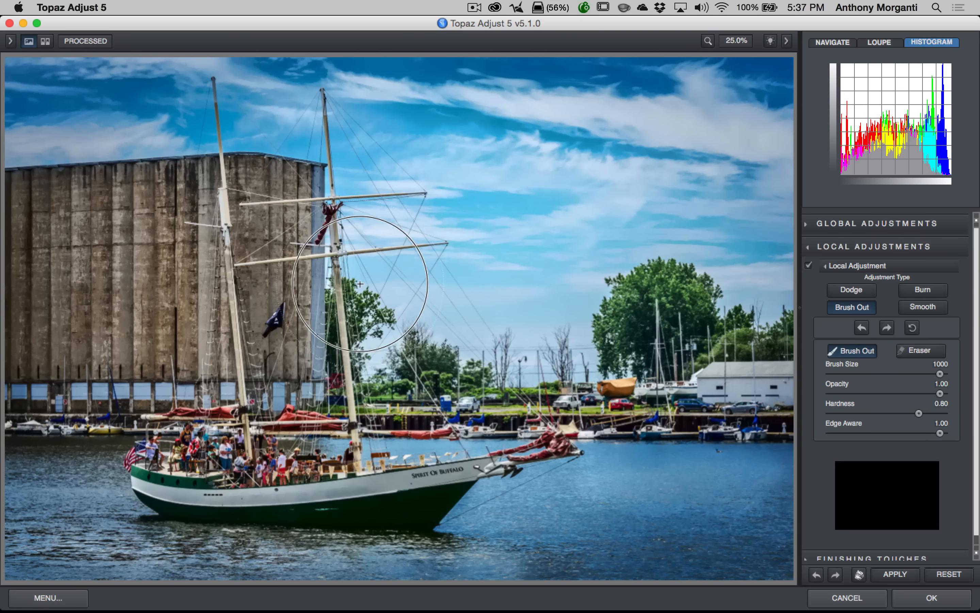
pyautogui.moveTo(351, 360)
pyautogui.mouseDown()
pyautogui.moveTo(356, 308)
pyautogui.moveTo(135, 149)
pyautogui.moveTo(83, 136)
pyautogui.moveTo(273, 127)
pyautogui.mouseUp()
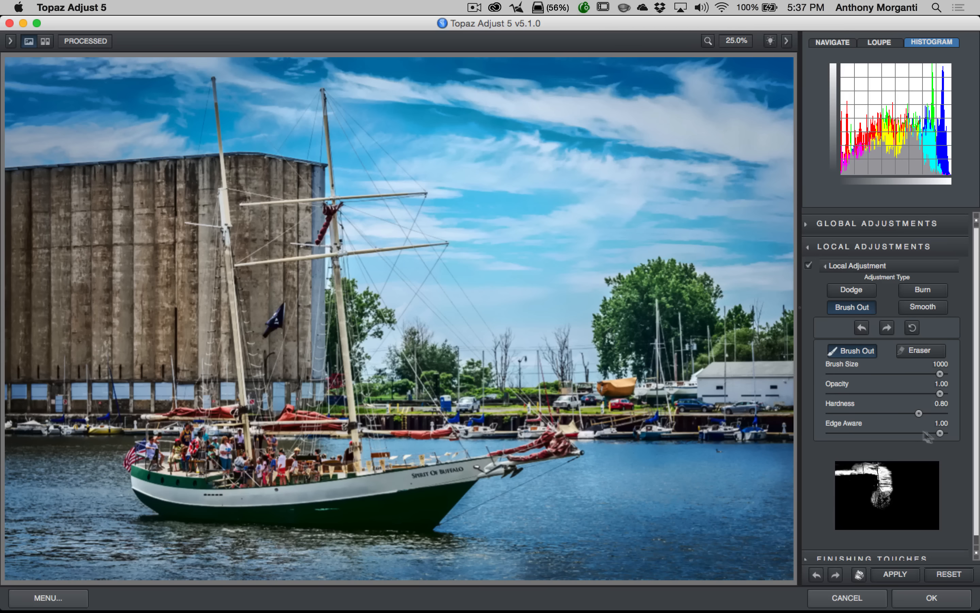
# Step: Try the Eraser on the lower part of the brushed-out area, and reset all Brush Out strokes
pyautogui.click(919, 353)
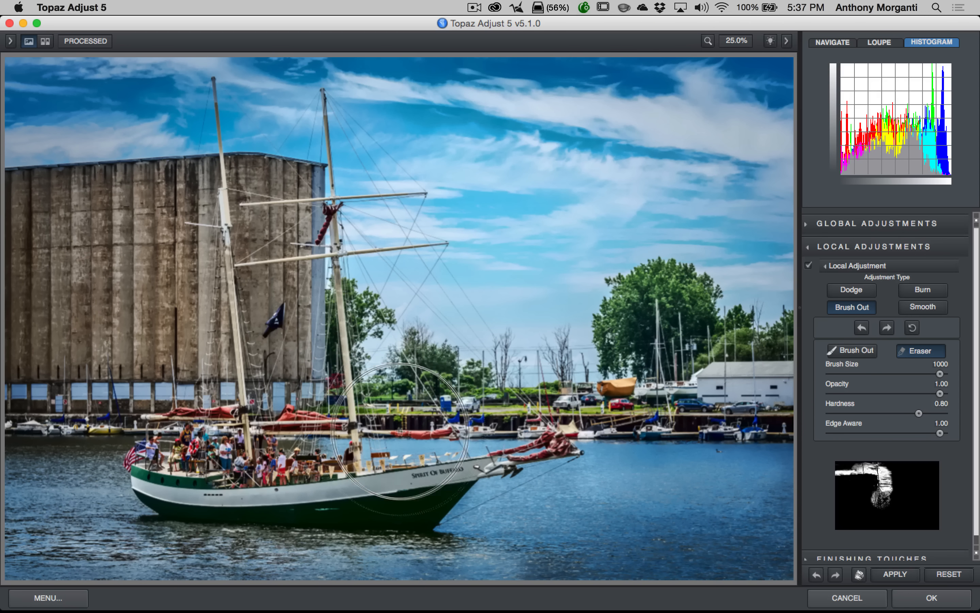
pyautogui.moveTo(400, 430)
pyautogui.mouseDown()
pyautogui.moveTo(340, 433)
pyautogui.moveTo(397, 410)
pyautogui.moveTo(365, 397)
pyautogui.moveTo(354, 420)
pyautogui.moveTo(365, 411)
pyautogui.moveTo(441, 436)
pyautogui.moveTo(433, 407)
pyautogui.moveTo(463, 398)
pyautogui.moveTo(349, 388)
pyautogui.moveTo(364, 356)
pyautogui.moveTo(333, 339)
pyautogui.moveTo(402, 340)
pyautogui.mouseUp()
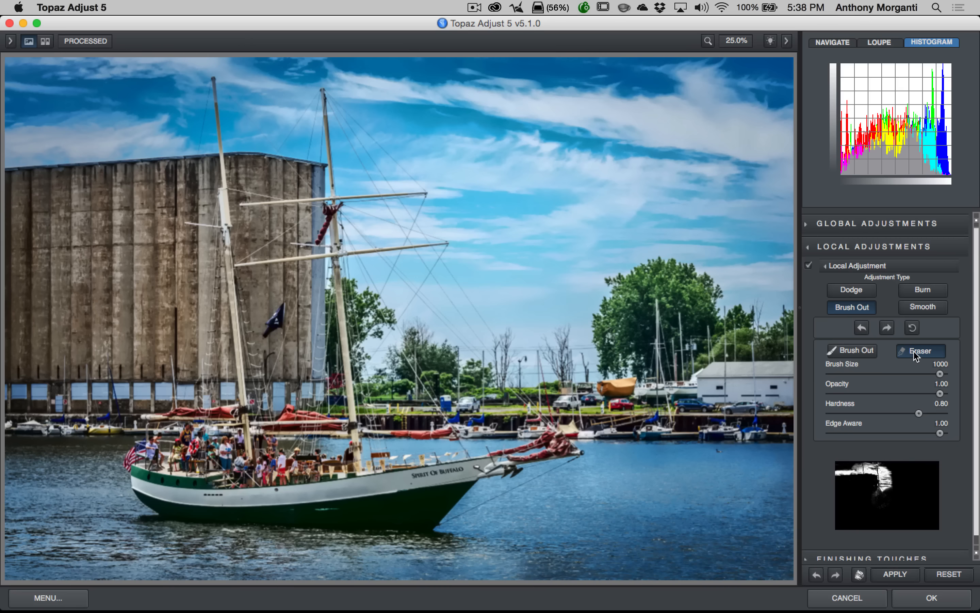
pyautogui.click(851, 351)
pyautogui.scroll(-1, 887, 356)
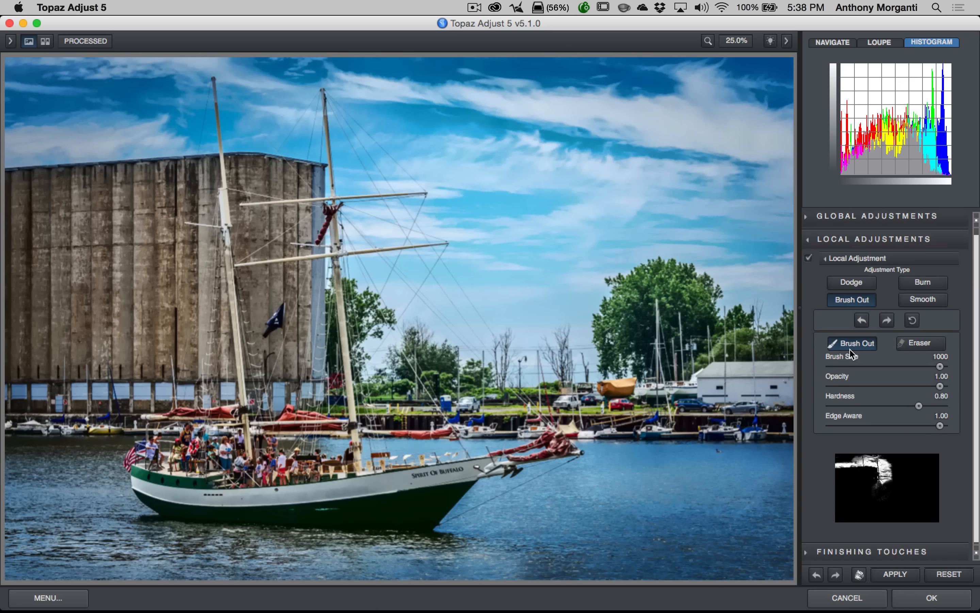
pyautogui.click(912, 320)
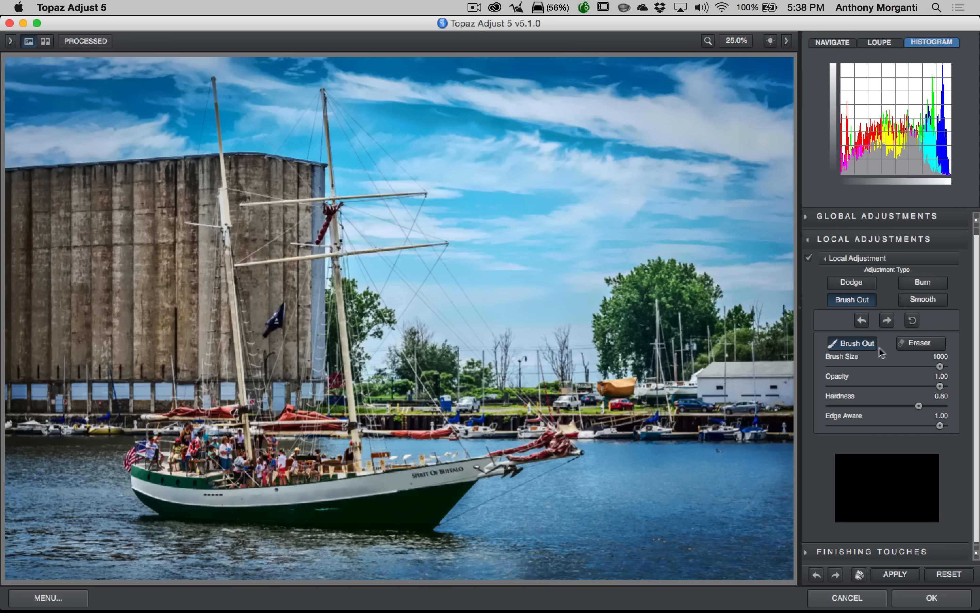
# Step: Try dodging the building face with the current brush settings, and reset the Dodge strokes
pyautogui.click(855, 283)
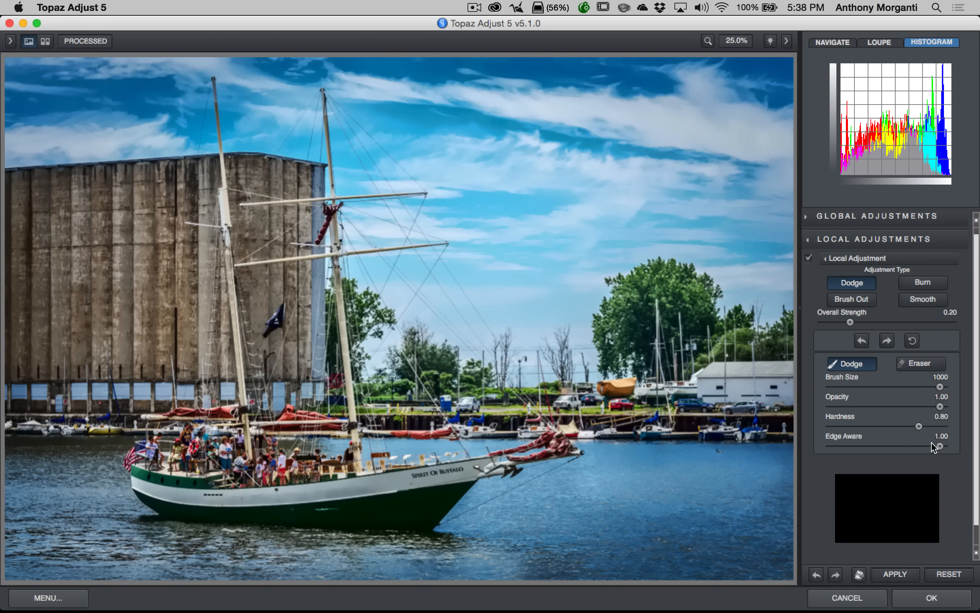
pyautogui.click(954, 447)
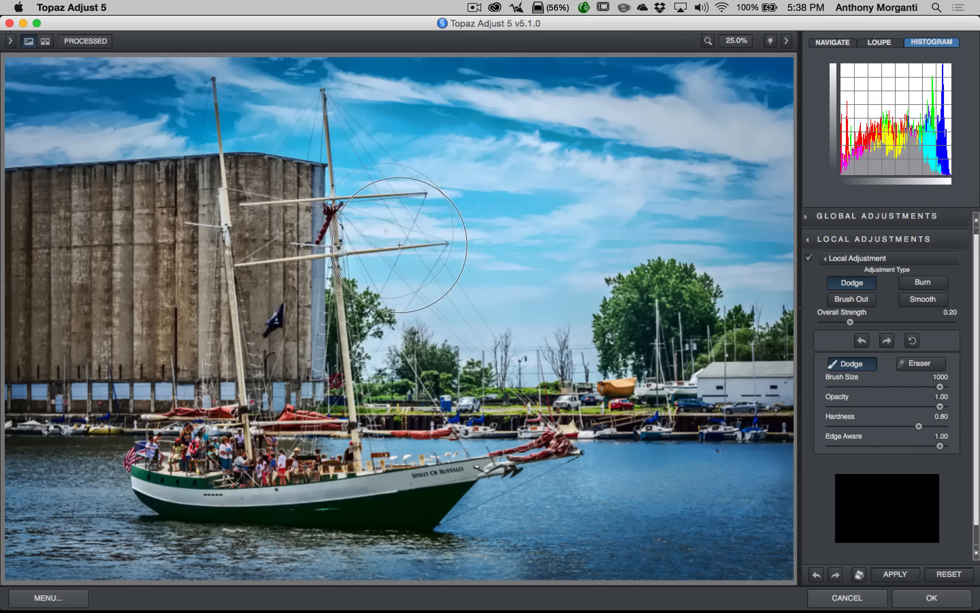
pyautogui.moveTo(300, 181)
pyautogui.mouseDown()
pyautogui.moveTo(77, 191)
pyautogui.moveTo(20, 210)
pyautogui.moveTo(280, 239)
pyautogui.moveTo(49, 292)
pyautogui.moveTo(227, 337)
pyautogui.moveTo(195, 357)
pyautogui.moveTo(64, 308)
pyautogui.mouseUp()
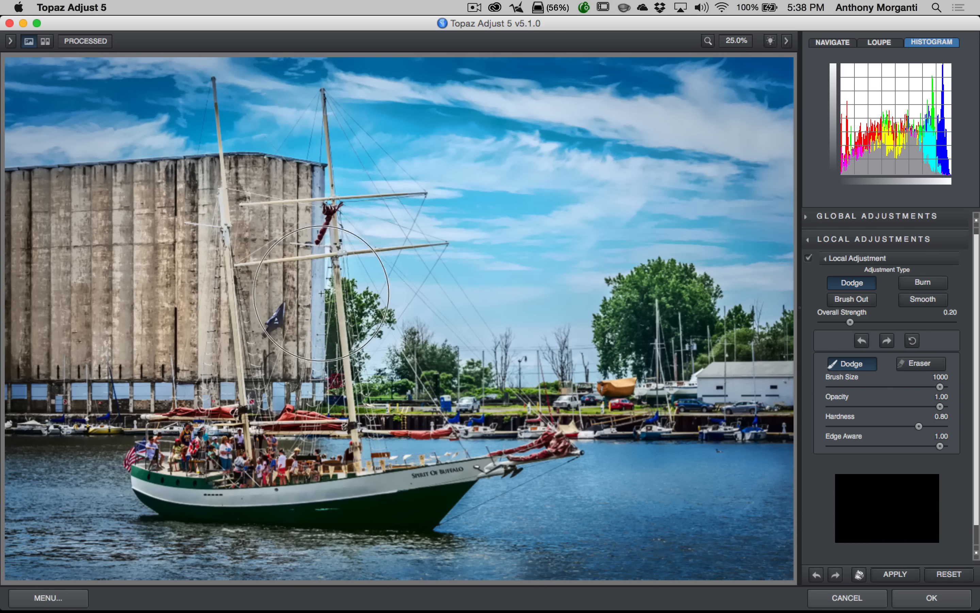
pyautogui.moveTo(85, 367); pyautogui.dragTo(12, 368)
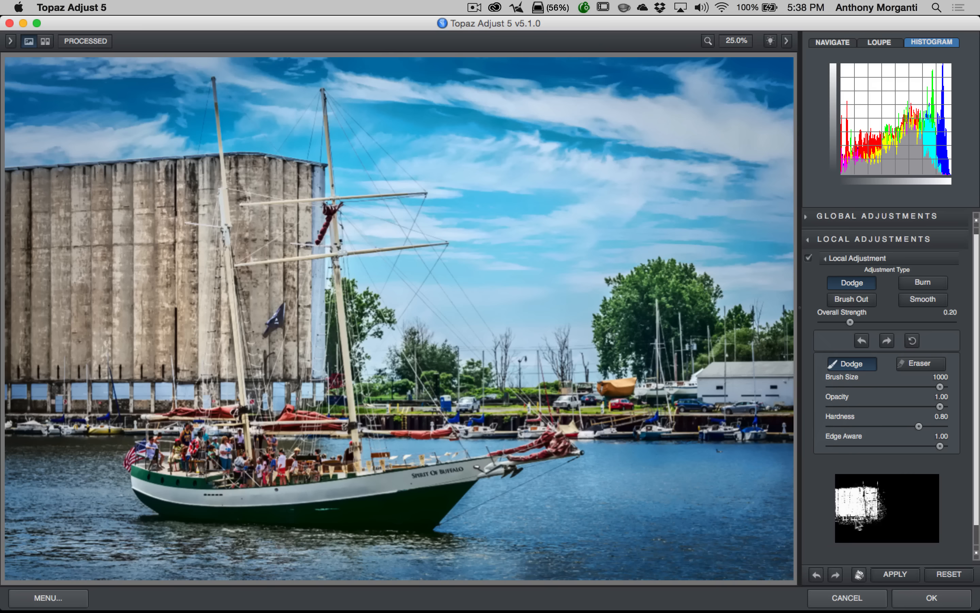
pyautogui.click(914, 340)
# Step: Try burning the building face at full opacity, and reset the Burn strokes
pyautogui.click(924, 283)
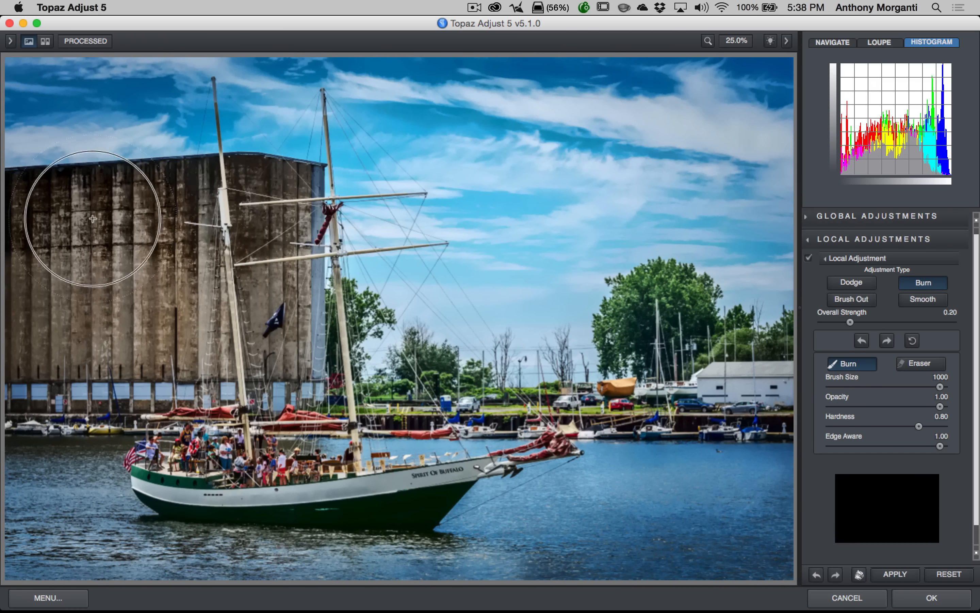
pyautogui.moveTo(93, 219)
pyautogui.mouseDown()
pyautogui.moveTo(98, 268)
pyautogui.moveTo(284, 288)
pyautogui.moveTo(66, 328)
pyautogui.moveTo(148, 371)
pyautogui.moveTo(280, 375)
pyautogui.moveTo(291, 288)
pyautogui.mouseUp()
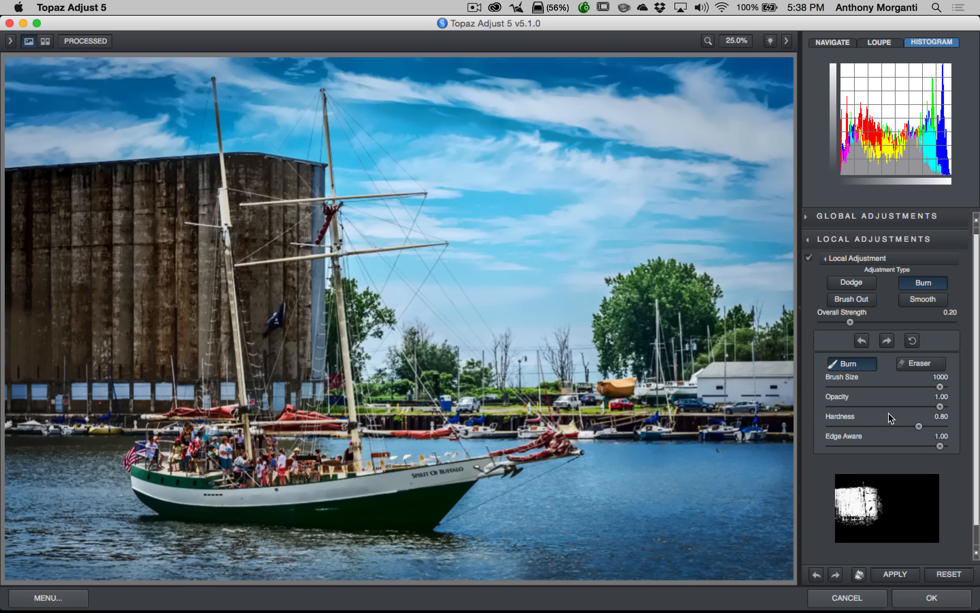
pyautogui.click(912, 341)
# Step: Try building up the burn on the building with repeated strokes at Opacity 0.22, and reset the strokes
pyautogui.moveTo(940, 406); pyautogui.dragTo(858, 409)
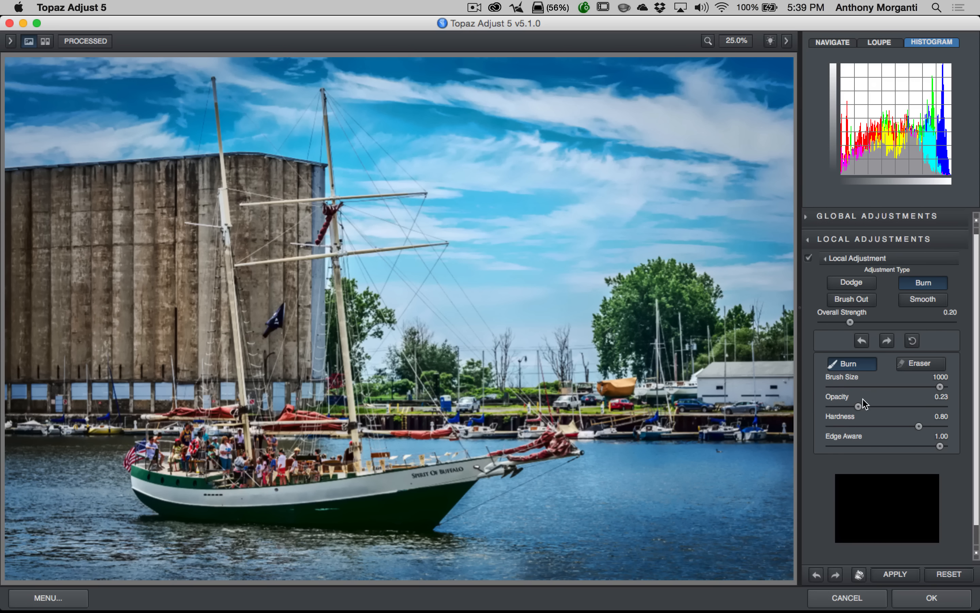
pyautogui.moveTo(858, 406); pyautogui.dragTo(857, 406)
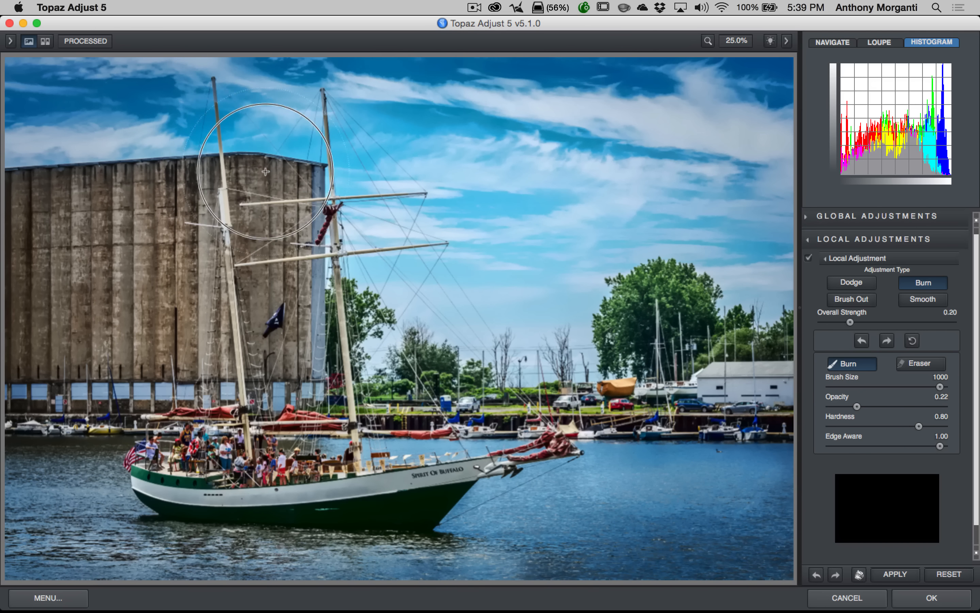
pyautogui.moveTo(275, 182)
pyautogui.mouseDown()
pyautogui.moveTo(108, 192)
pyautogui.moveTo(45, 223)
pyautogui.moveTo(255, 232)
pyautogui.moveTo(86, 273)
pyautogui.moveTo(98, 308)
pyautogui.moveTo(239, 330)
pyautogui.moveTo(47, 368)
pyautogui.moveTo(227, 340)
pyautogui.mouseUp()
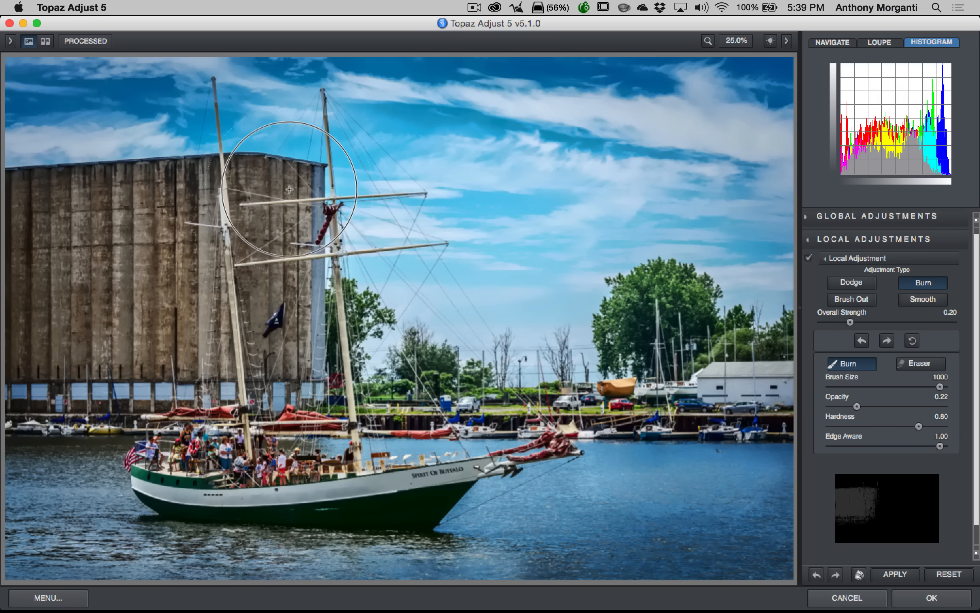
pyautogui.moveTo(193, 194)
pyautogui.mouseDown()
pyautogui.moveTo(1, 217)
pyautogui.moveTo(81, 235)
pyautogui.moveTo(251, 241)
pyautogui.moveTo(277, 254)
pyautogui.moveTo(90, 280)
pyautogui.moveTo(52, 302)
pyautogui.moveTo(170, 330)
pyautogui.moveTo(266, 337)
pyautogui.moveTo(274, 353)
pyautogui.moveTo(5, 368)
pyautogui.moveTo(134, 356)
pyautogui.mouseUp()
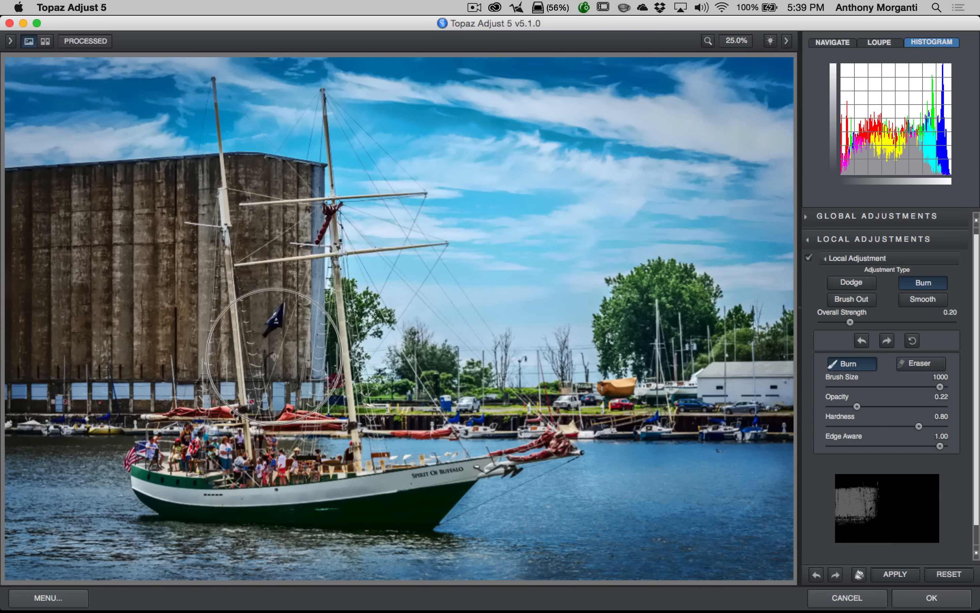
pyautogui.click(99, 361)
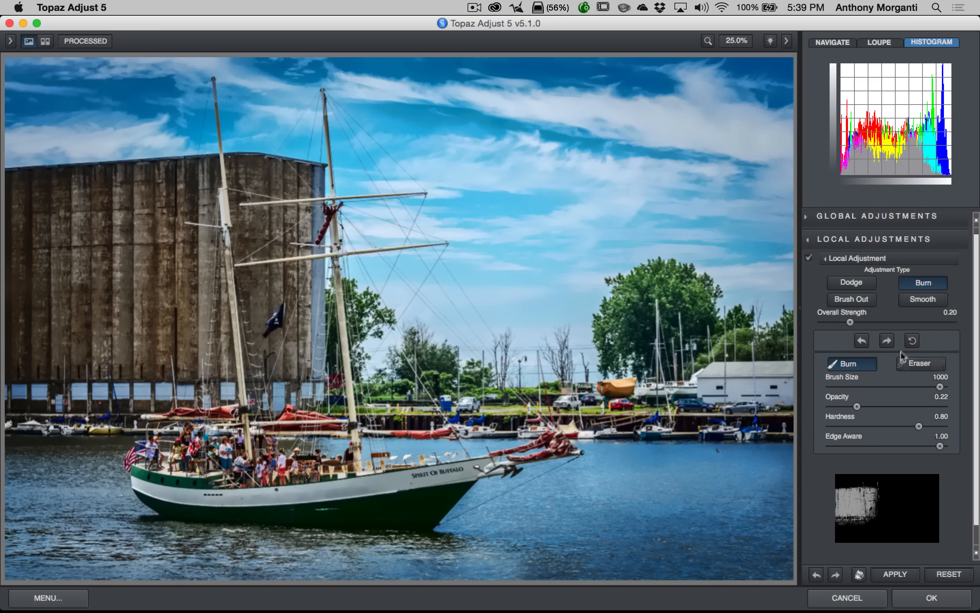
pyautogui.click(912, 341)
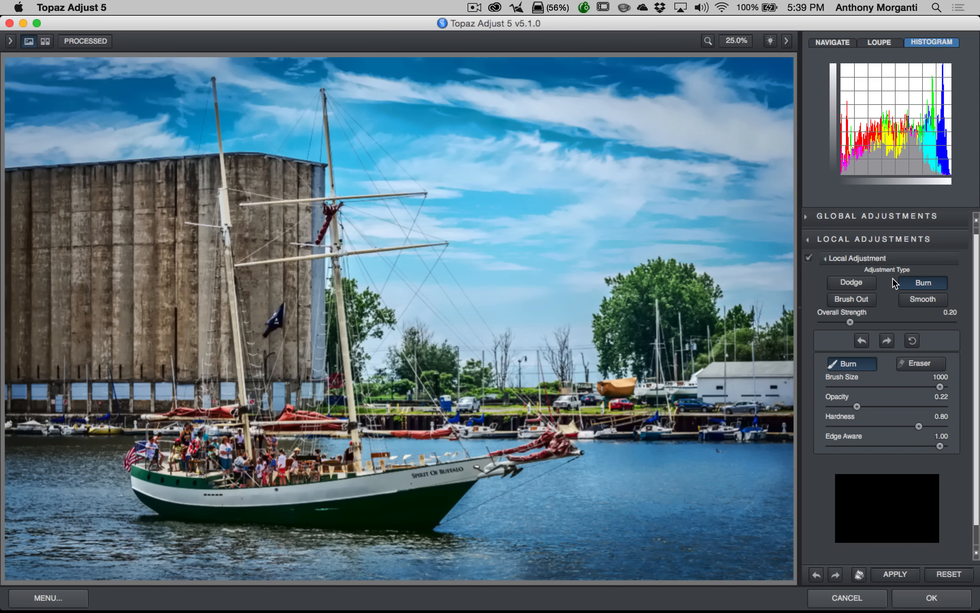
# Step: Try smoothing the sky above the large tree at Opacity 1.00, compare with Local Adjustment off and on, and reset the strokes
pyautogui.click(920, 299)
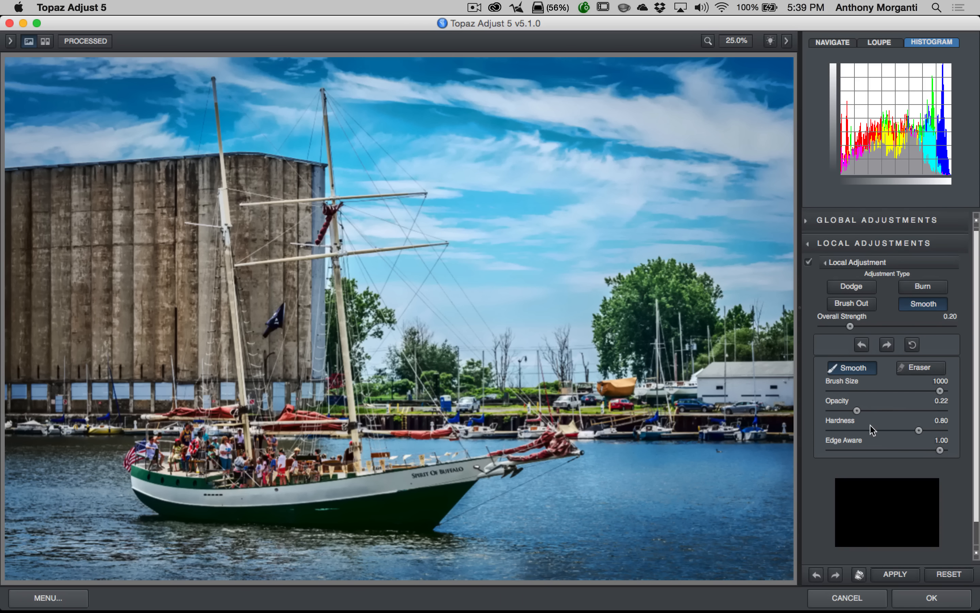
pyautogui.moveTo(857, 410); pyautogui.dragTo(940, 410)
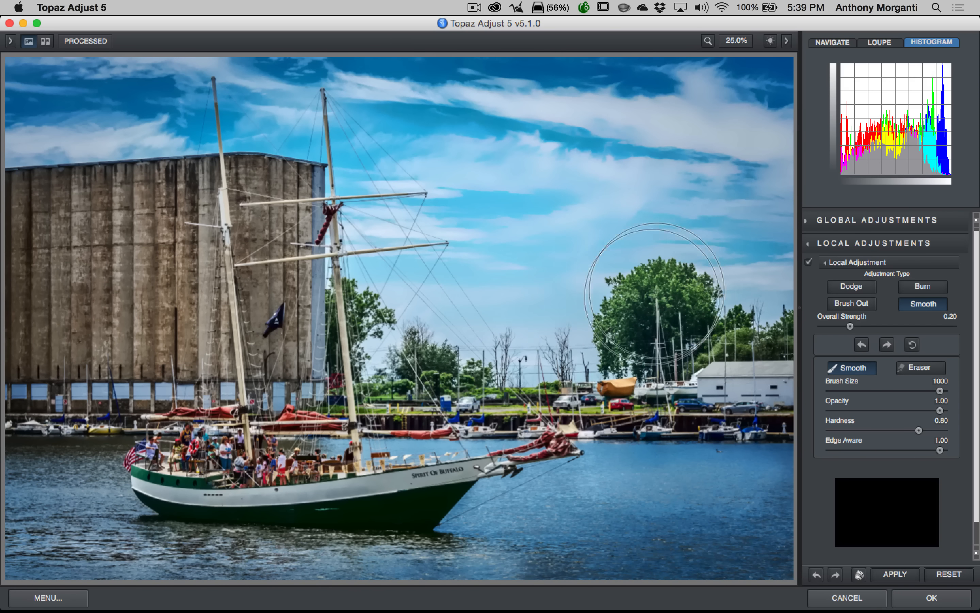
pyautogui.moveTo(654, 292); pyautogui.dragTo(624, 121)
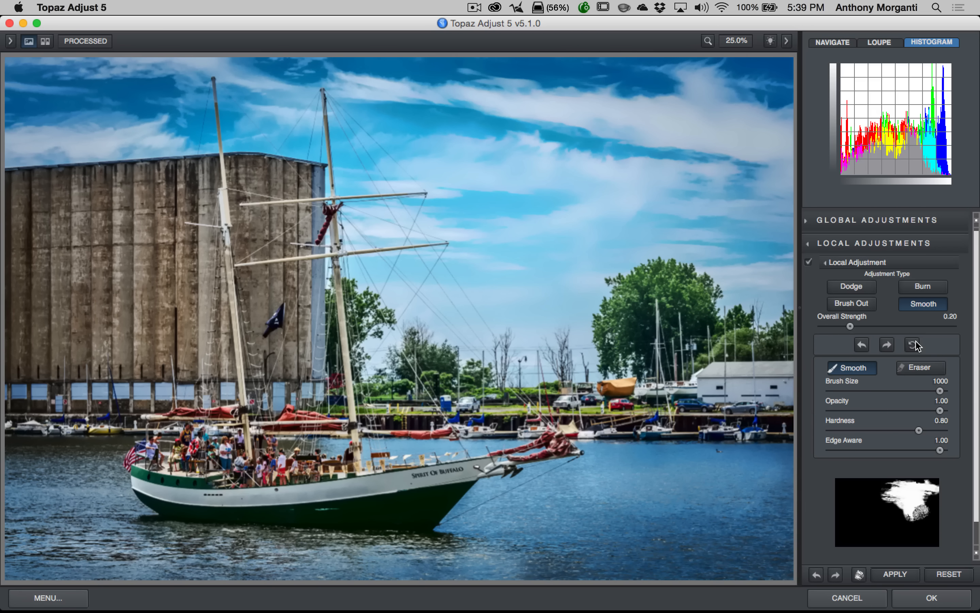
pyautogui.click(808, 262)
pyautogui.click(808, 263)
pyautogui.click(809, 263)
pyautogui.click(912, 345)
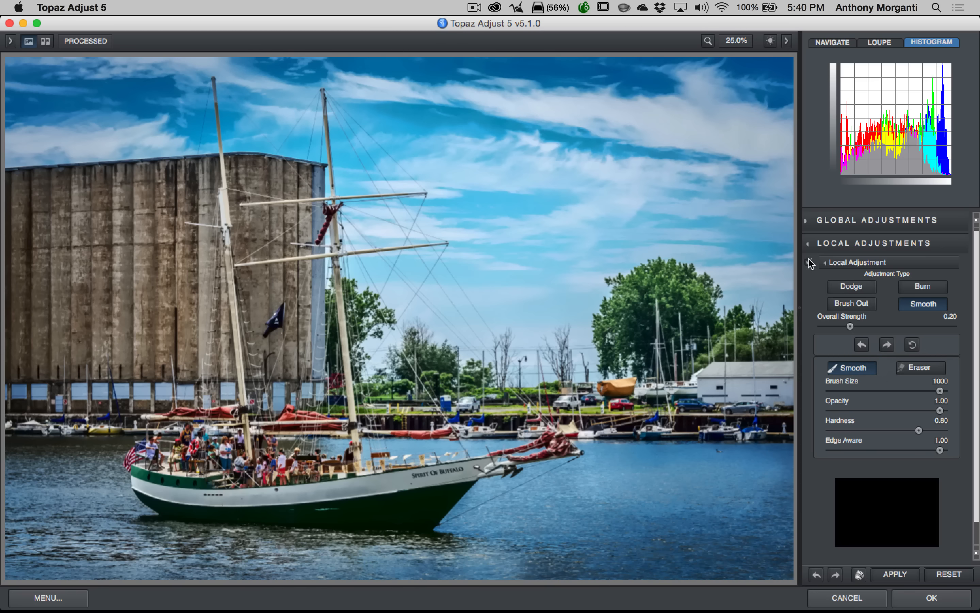
# Step: Collapse the local adjustment settings and expand the Finishing Touches
pyautogui.click(838, 264)
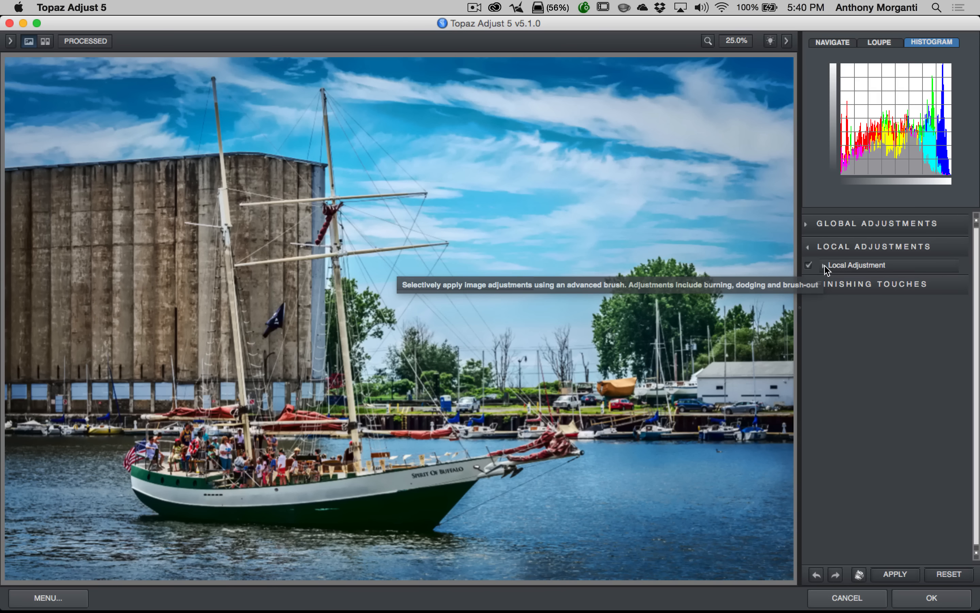
pyautogui.click(825, 266)
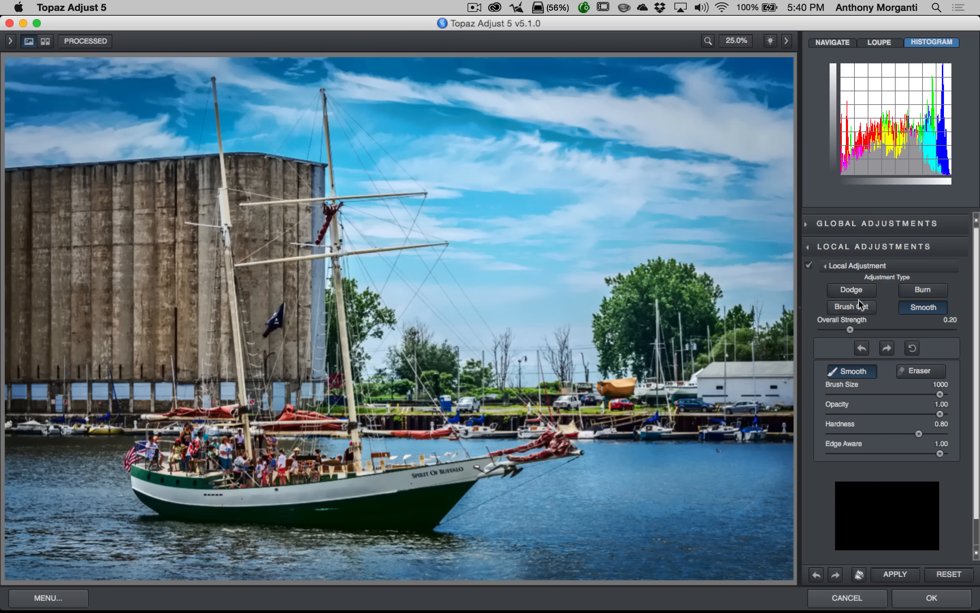
pyautogui.click(824, 266)
pyautogui.click(810, 248)
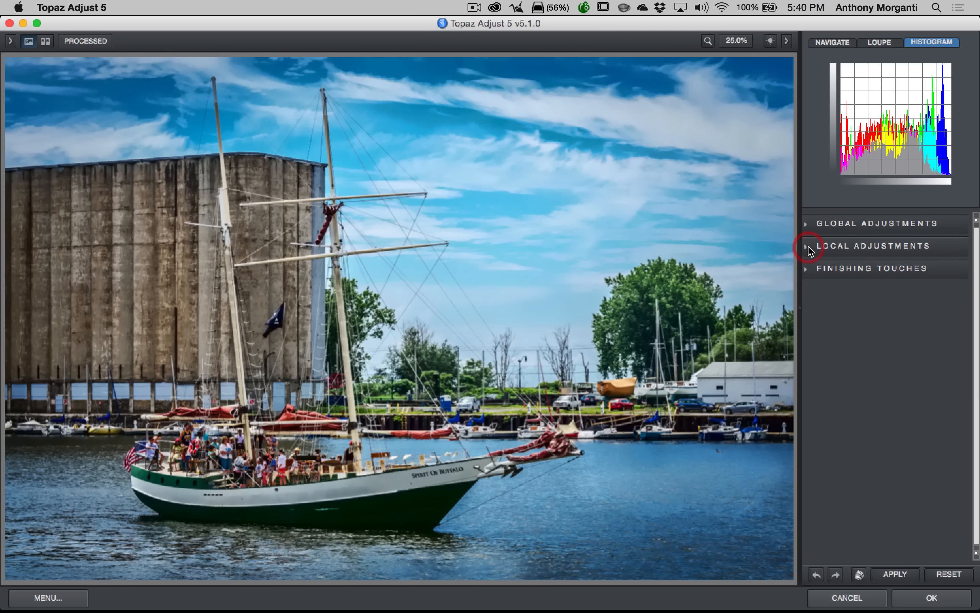
pyautogui.click(805, 269)
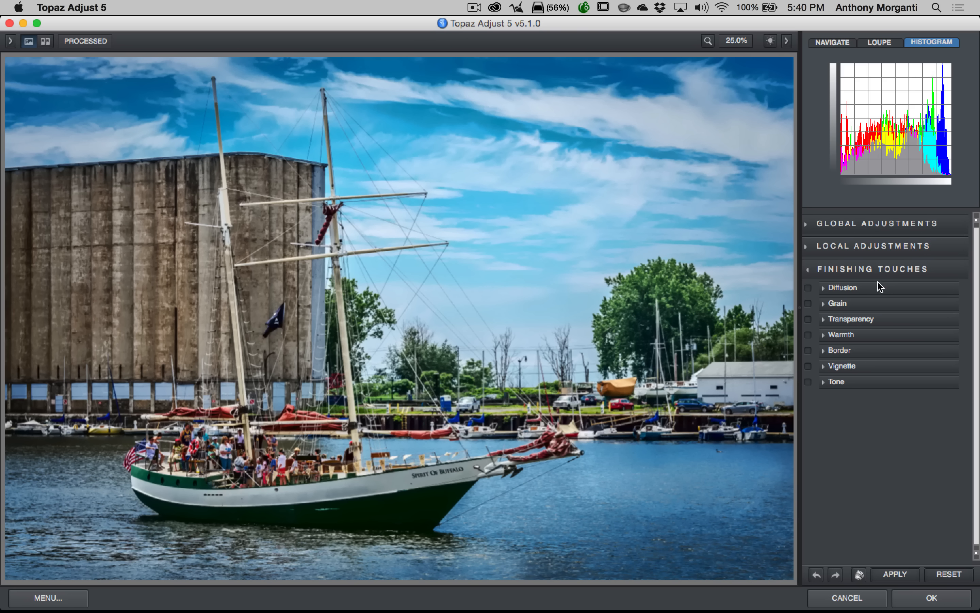
# Step: Try Diffusion at several strengths, ending with Softness 0.78, Diffusion 0.19 and Diffusion Transition 0.41
pyautogui.click(823, 288)
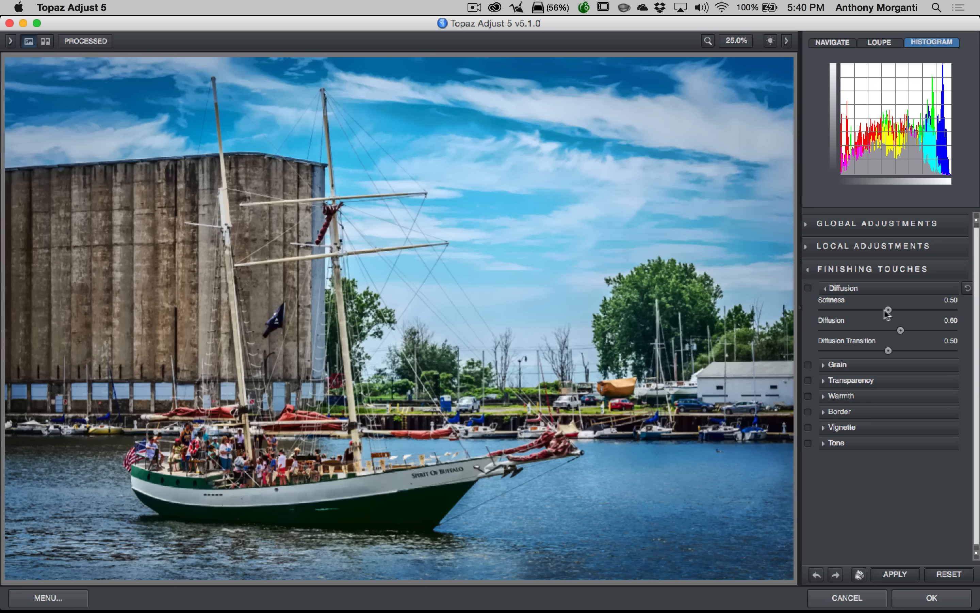
pyautogui.moveTo(887, 311); pyautogui.dragTo(951, 324)
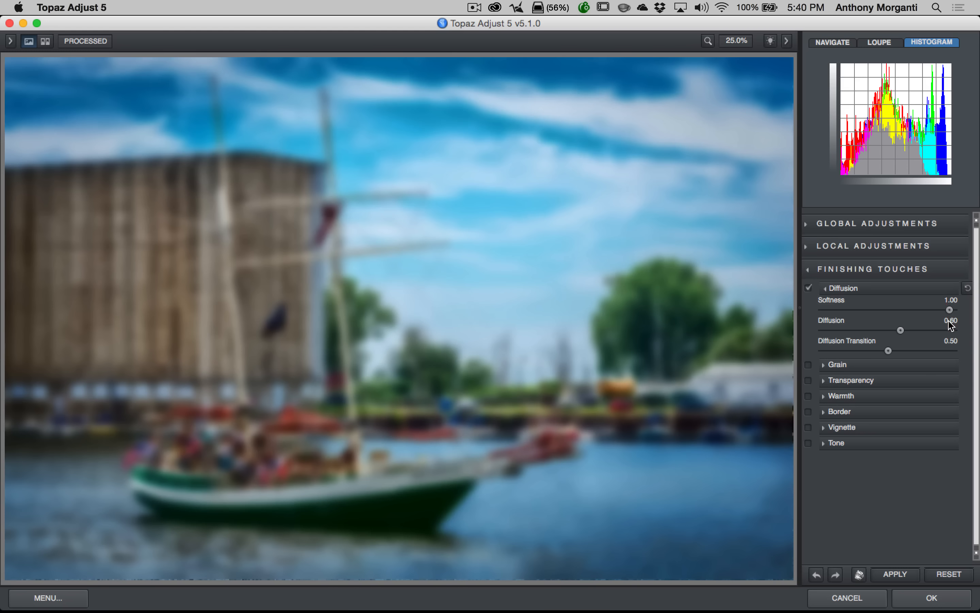
pyautogui.moveTo(872, 310); pyautogui.dragTo(846, 310)
pyautogui.moveTo(888, 350); pyautogui.dragTo(910, 352)
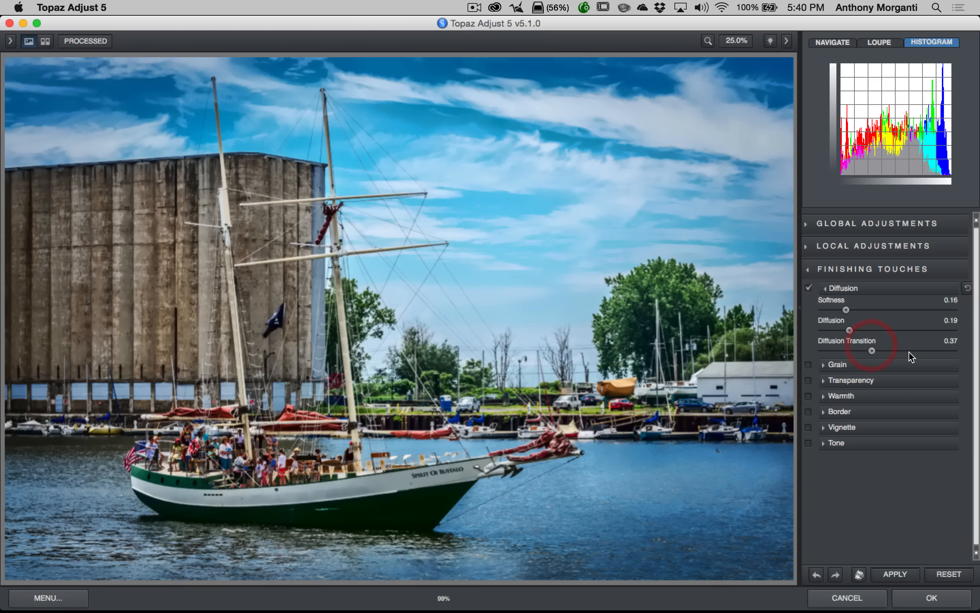
pyautogui.moveTo(847, 353); pyautogui.dragTo(870, 353)
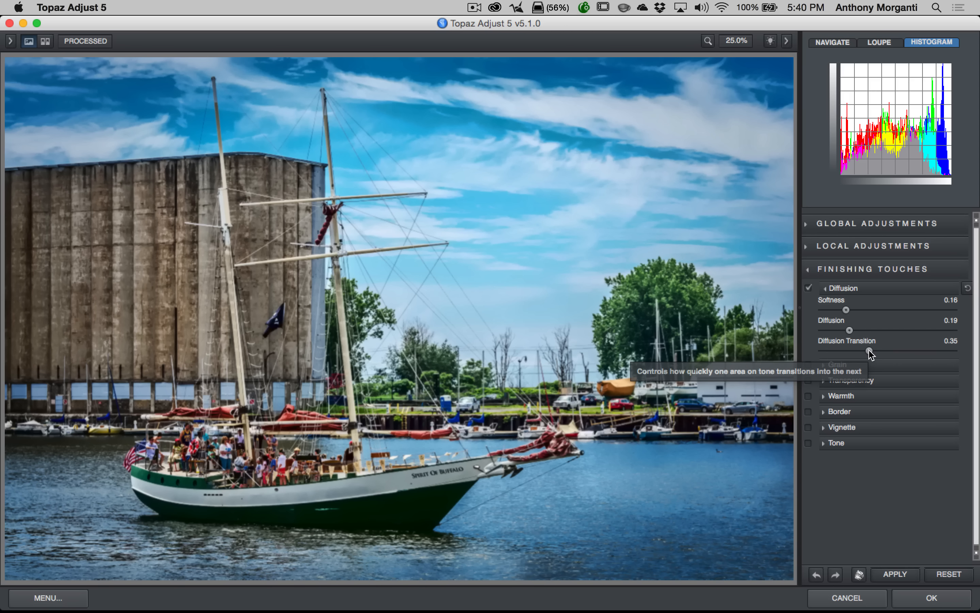
pyautogui.moveTo(869, 354); pyautogui.dragTo(835, 352)
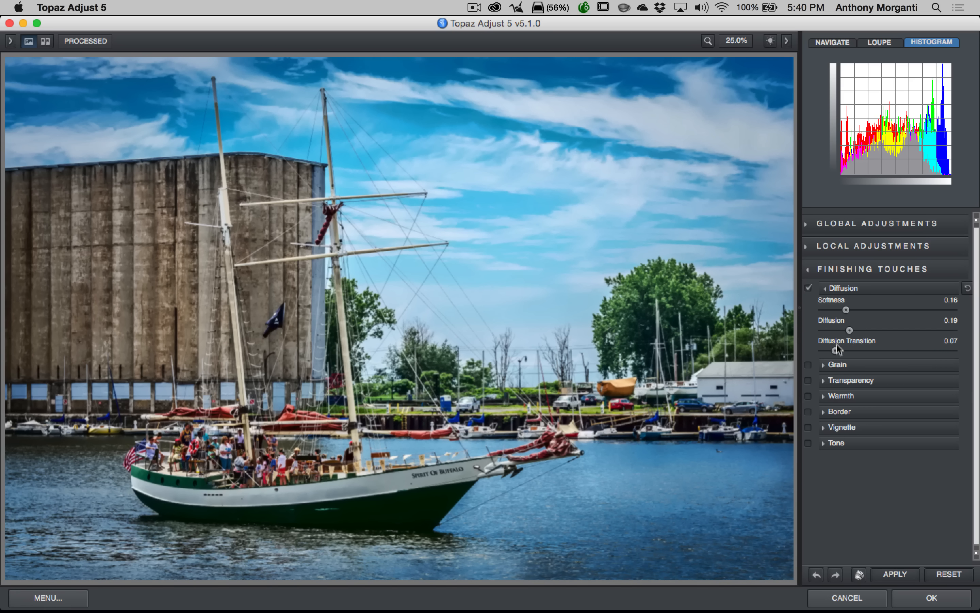
pyautogui.moveTo(836, 350); pyautogui.dragTo(876, 351)
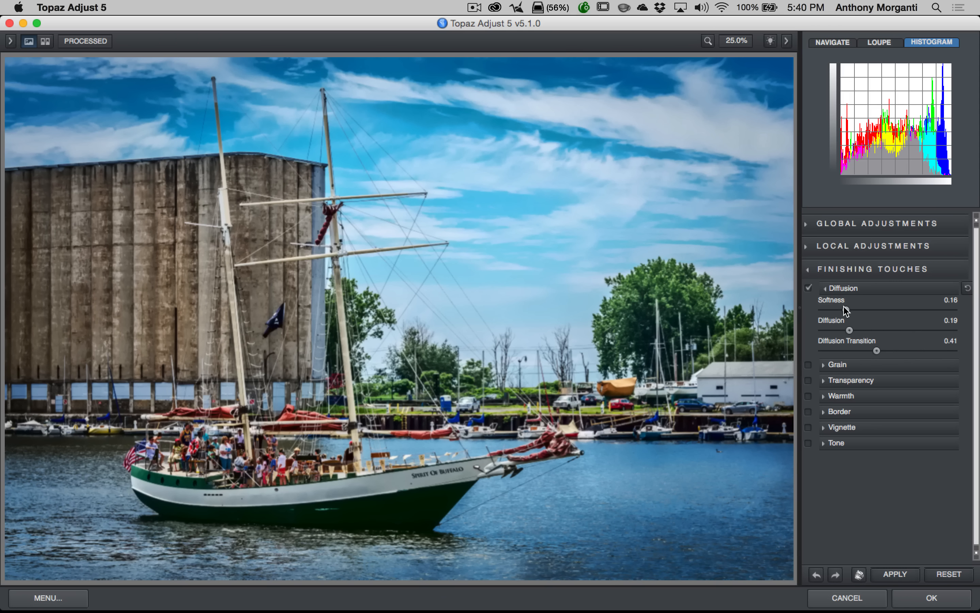
pyautogui.moveTo(884, 309); pyautogui.dragTo(922, 310)
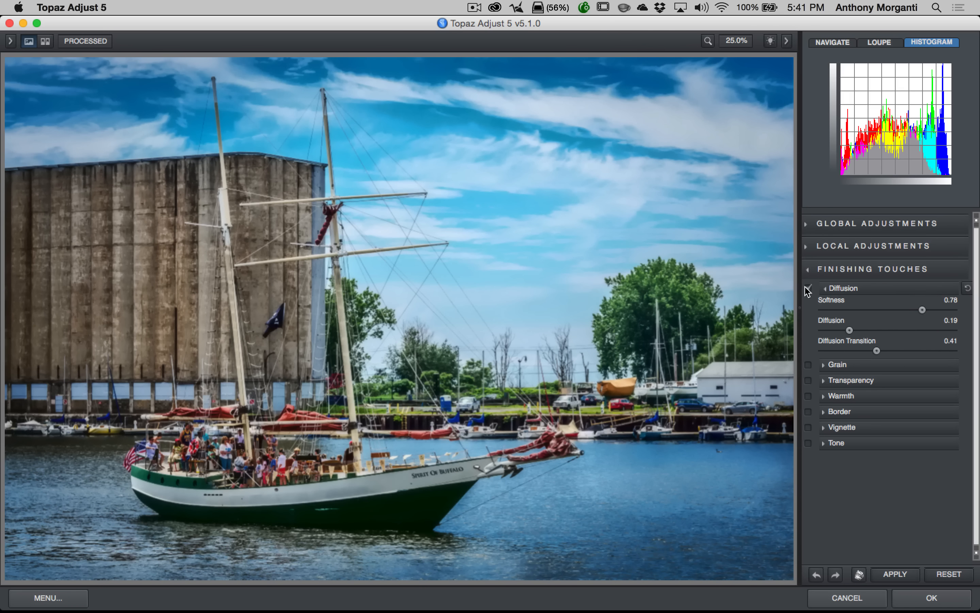
# Step: Restore the three Diffusion sliders to their defaults and turn the Diffusion effect off
pyautogui.doubleClick(832, 301)
pyautogui.doubleClick(828, 320)
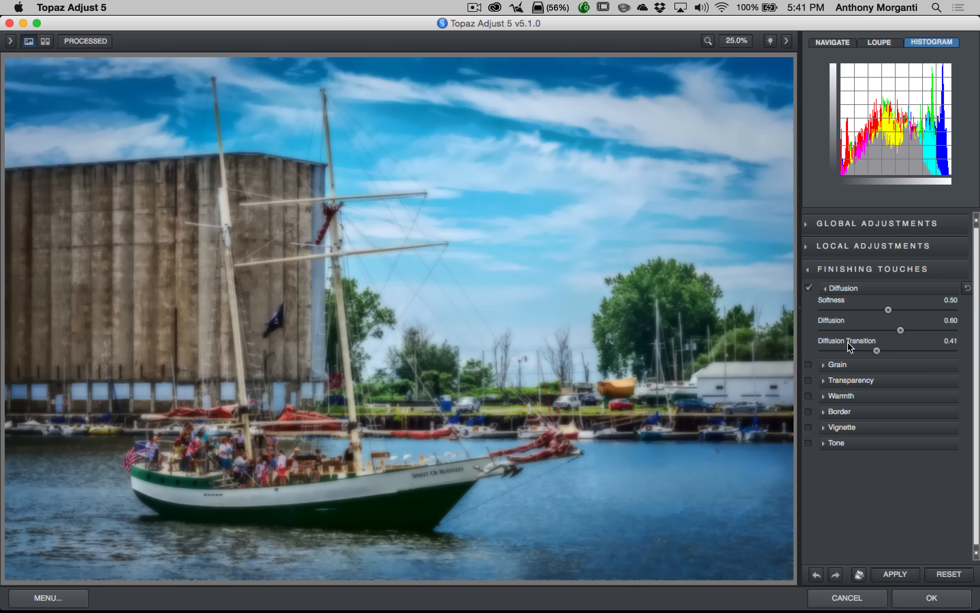
pyautogui.doubleClick(846, 342)
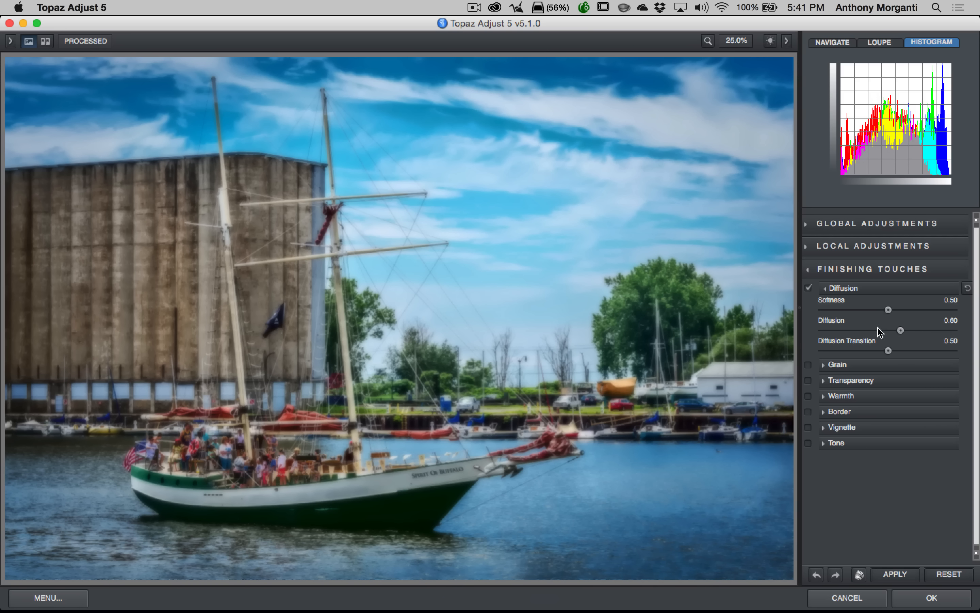
pyautogui.click(809, 288)
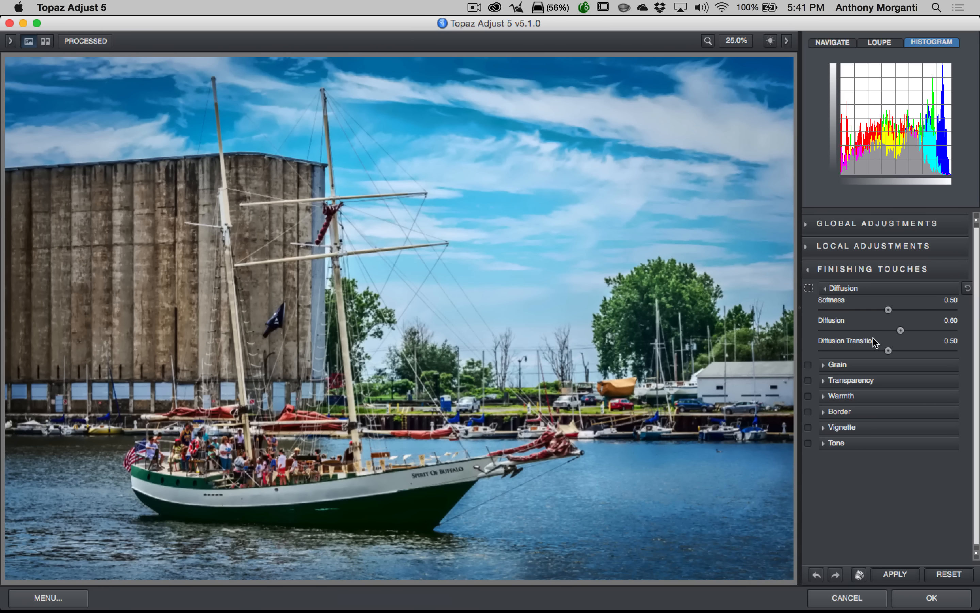
pyautogui.click(809, 287)
pyautogui.click(825, 288)
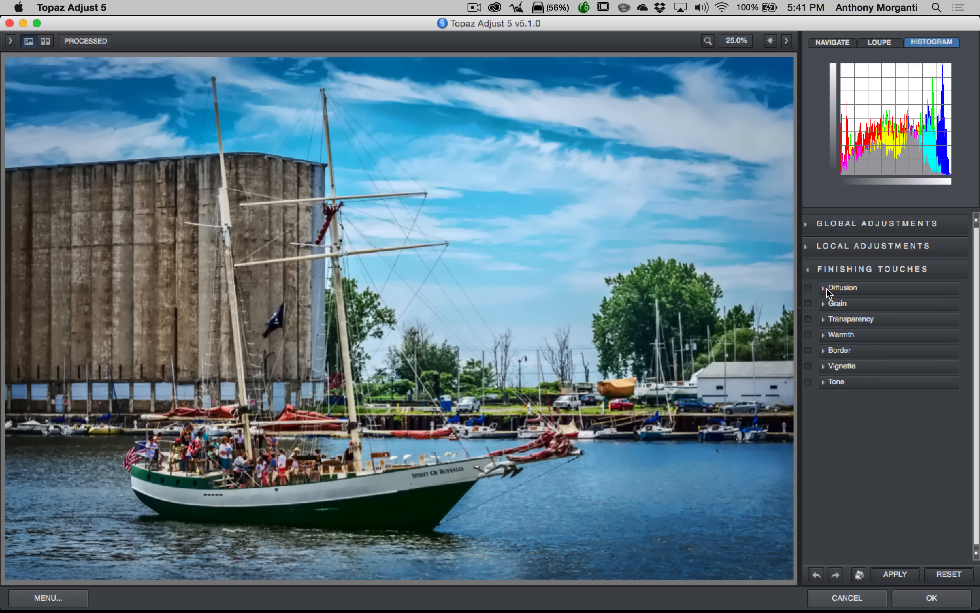
# Step: Try Grain with Grain Color 1.00, Grain Contrast 0.81 and Grain Size 0.90, and turn the effect off
pyautogui.click(822, 304)
pyautogui.moveTo(827, 325); pyautogui.dragTo(950, 325)
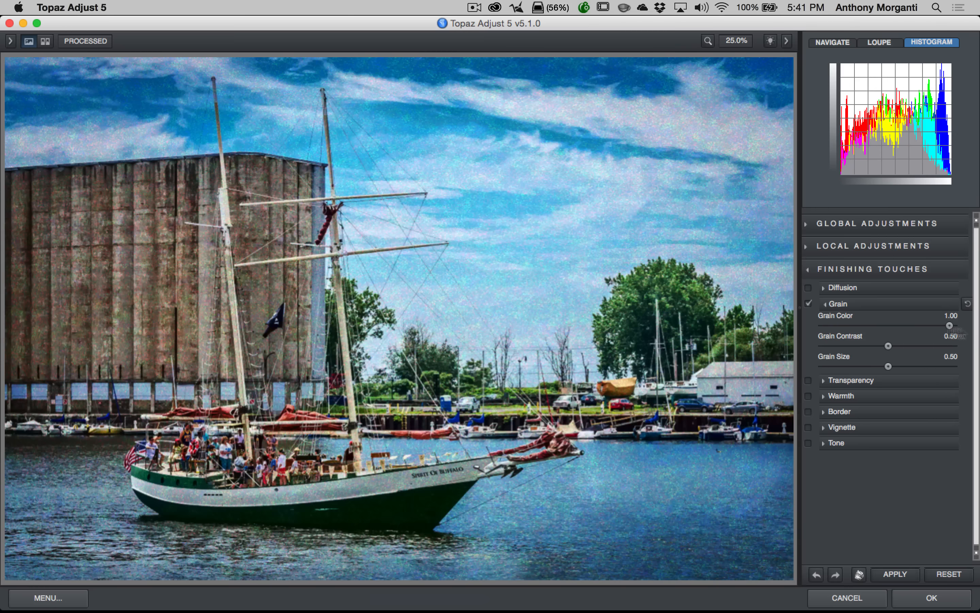
pyautogui.moveTo(888, 345); pyautogui.dragTo(937, 367)
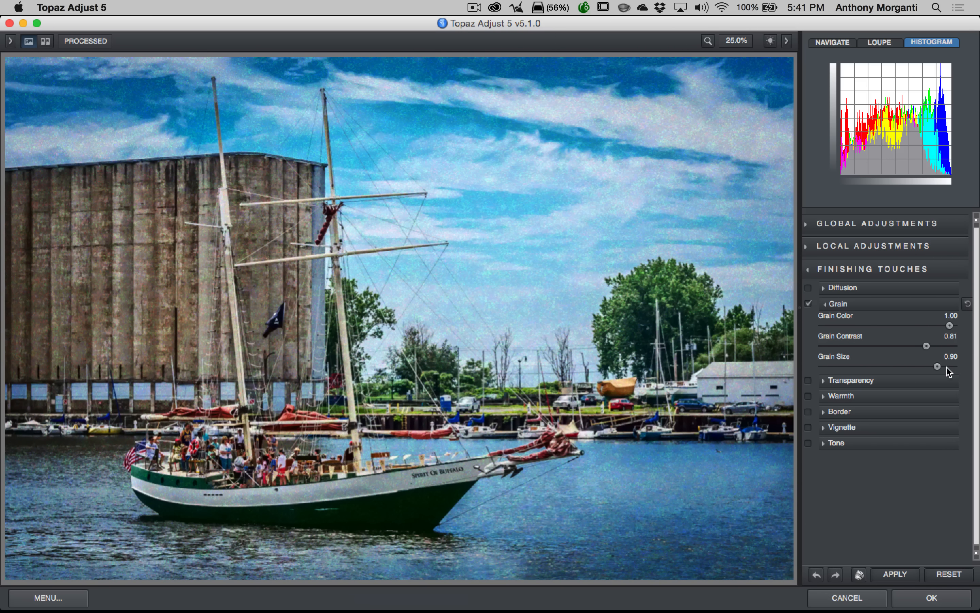
pyautogui.click(809, 304)
pyautogui.click(824, 304)
# Step: Set the Overall Transparency of the applied effect to 0.57
pyautogui.click(825, 320)
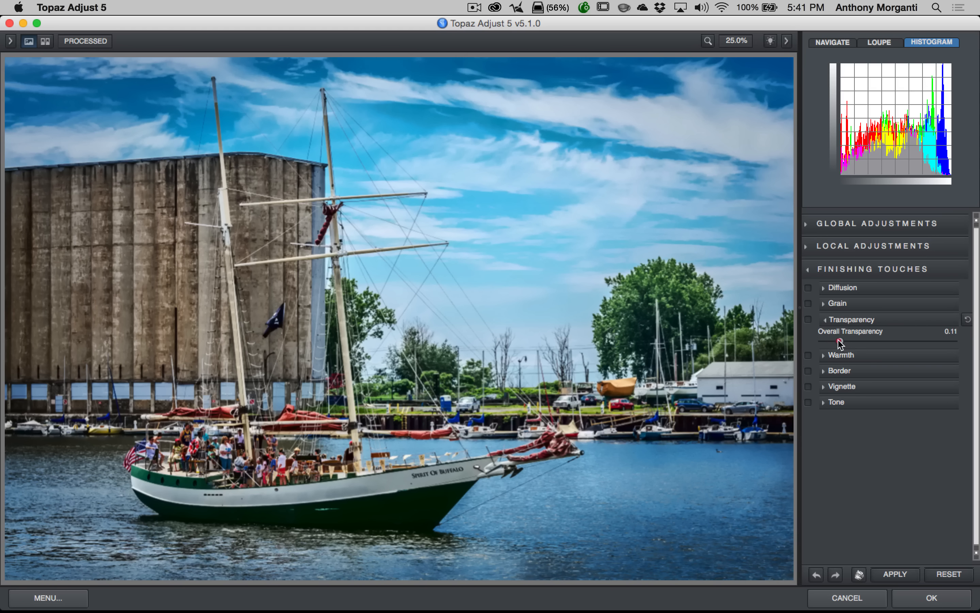
pyautogui.moveTo(840, 342); pyautogui.dragTo(896, 344)
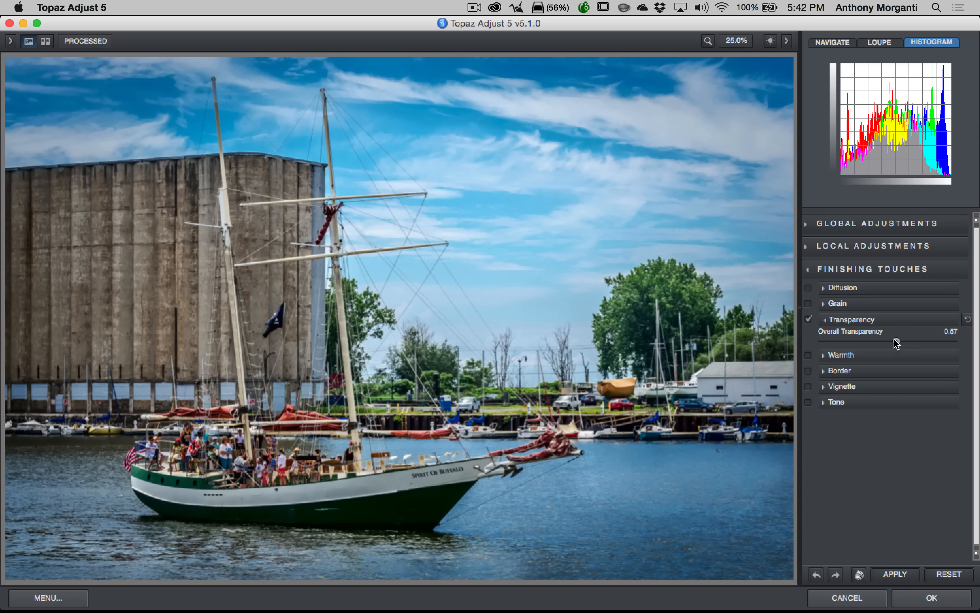
# Step: Try Overall Transparency at 0.43, 1.00 and 0.00, and turn the Transparency effect off
pyautogui.moveTo(897, 342)
pyautogui.mouseDown()
pyautogui.moveTo(915, 342)
pyautogui.moveTo(878, 343)
pyautogui.mouseUp()
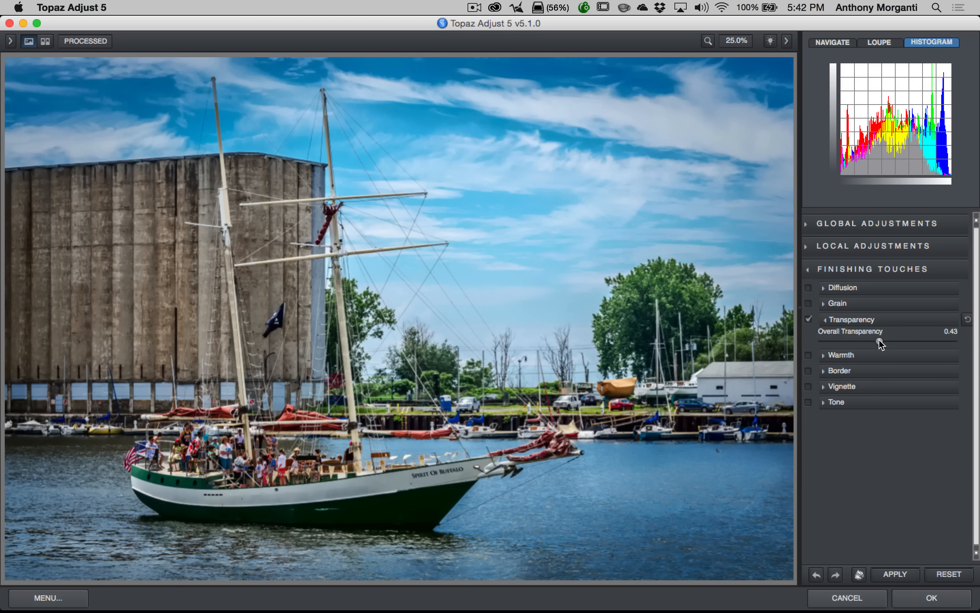
pyautogui.moveTo(880, 341); pyautogui.dragTo(969, 350)
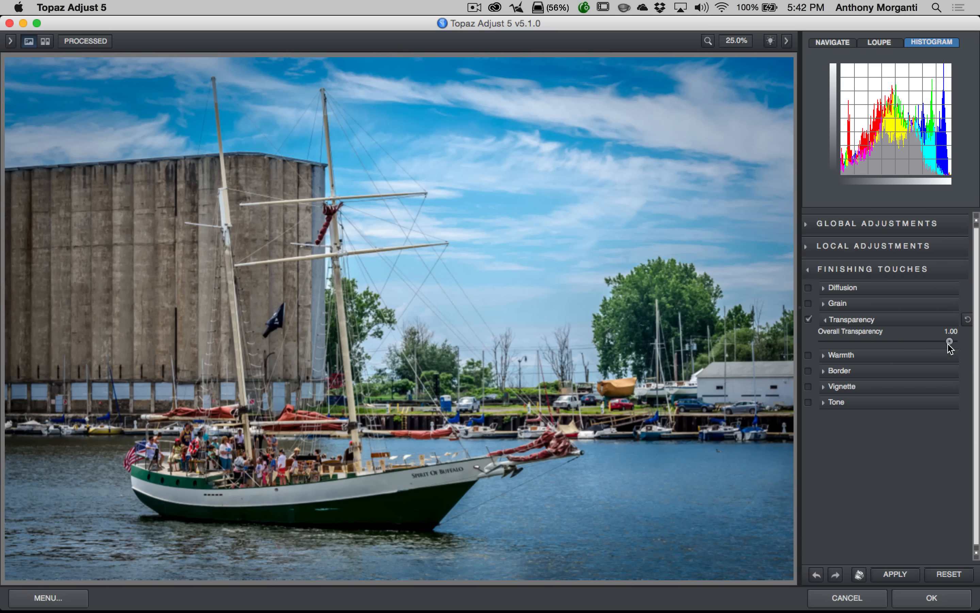
pyautogui.moveTo(950, 342); pyautogui.dragTo(792, 347)
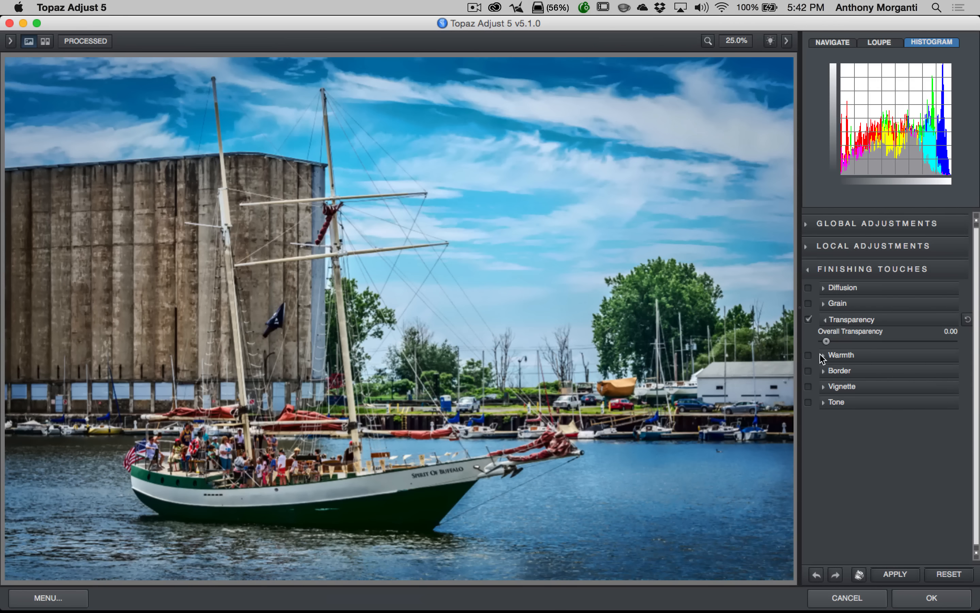
pyautogui.click(808, 320)
pyautogui.click(825, 320)
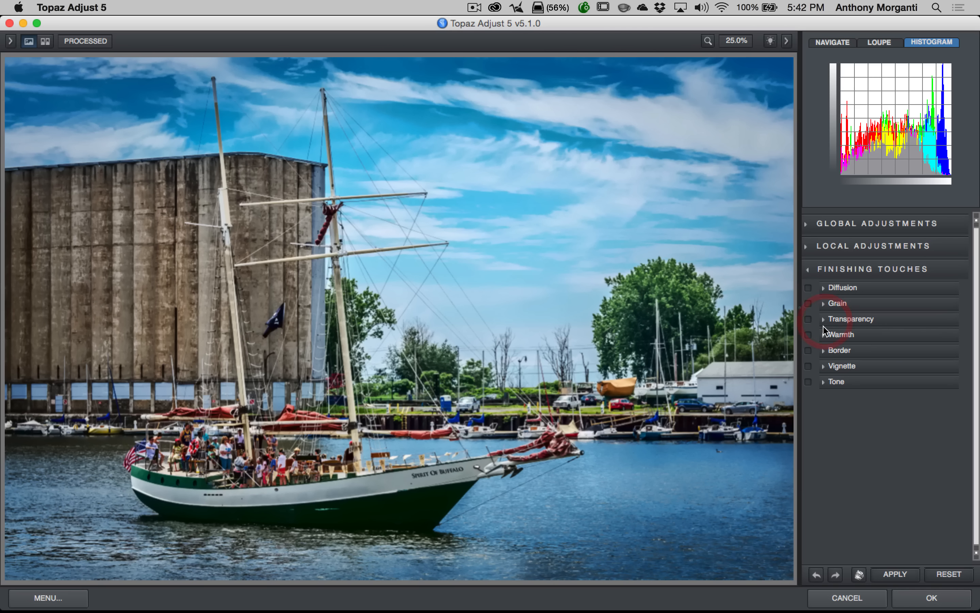
# Step: Try Warmth at -0.62 and 0.15, and settle on a slightly warm setting with the effect left on
pyautogui.click(825, 335)
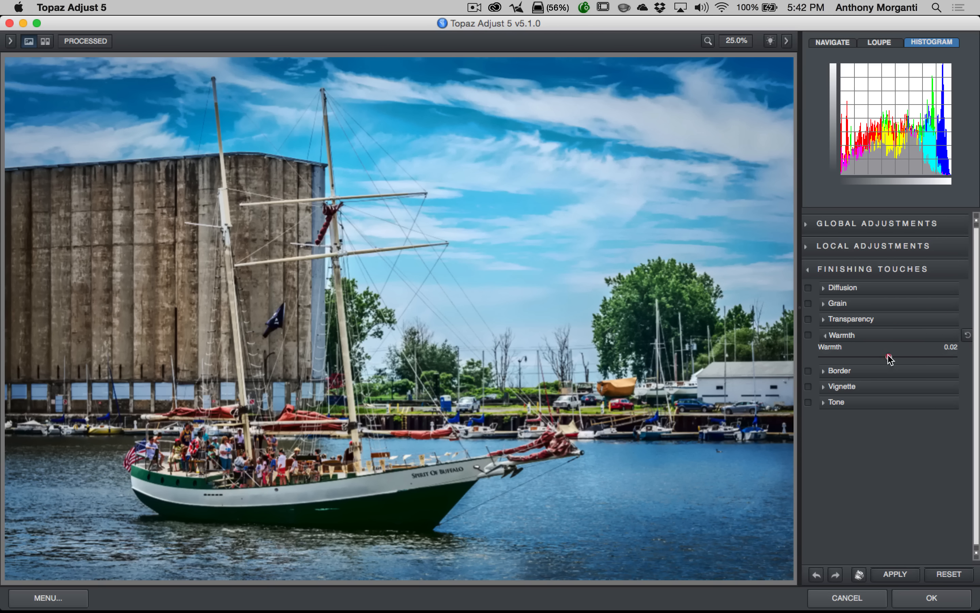
pyautogui.moveTo(887, 358); pyautogui.dragTo(852, 370)
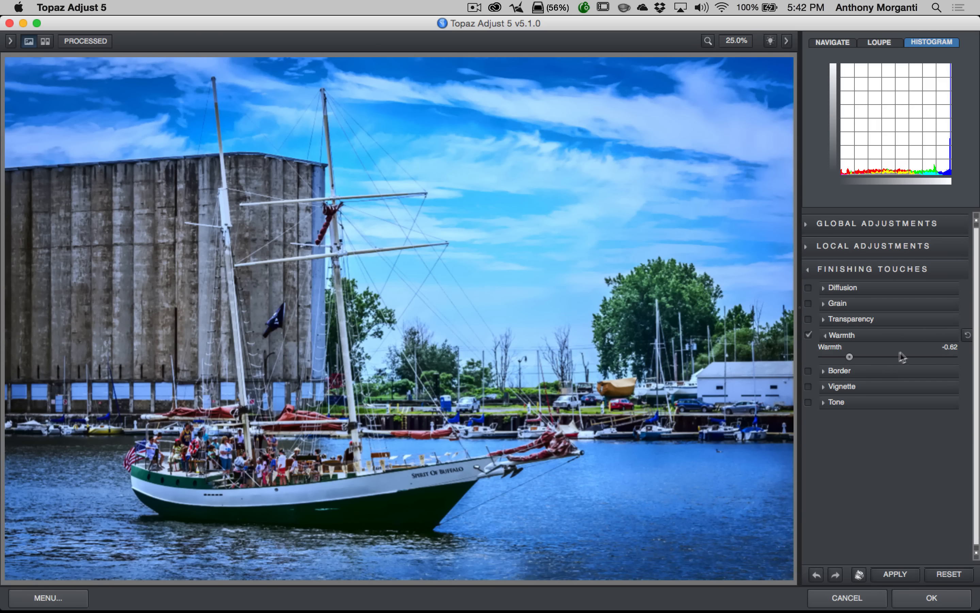
pyautogui.moveTo(908, 357)
pyautogui.mouseDown()
pyautogui.moveTo(886, 357)
pyautogui.moveTo(895, 359)
pyautogui.mouseUp()
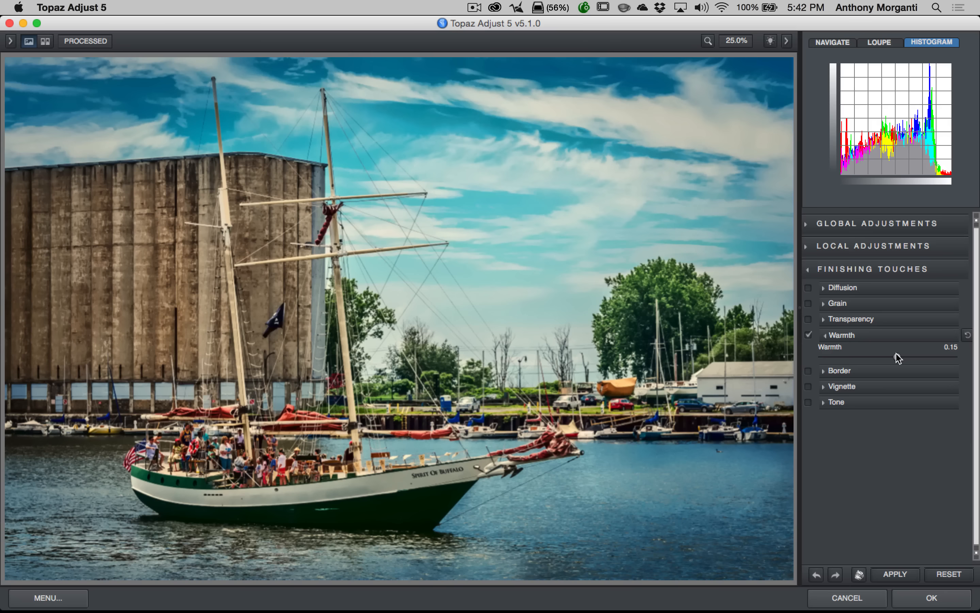
pyautogui.click(892, 357)
pyautogui.click(827, 337)
# Step: Add a border with Size 1.00 and the dark blue basic color with Red 0, Green 85 and Blue 127
pyautogui.click(824, 351)
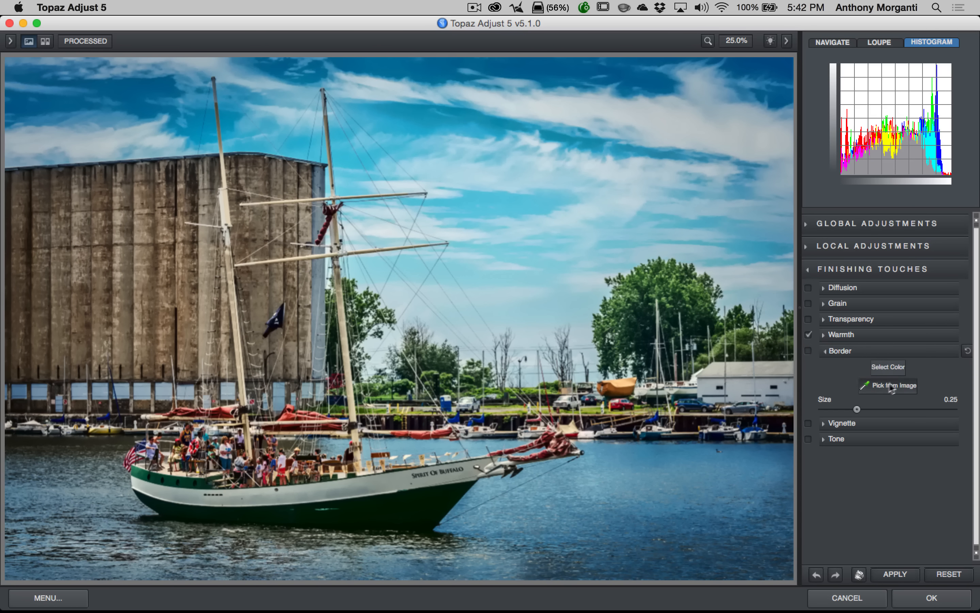
pyautogui.moveTo(857, 409); pyautogui.dragTo(976, 412)
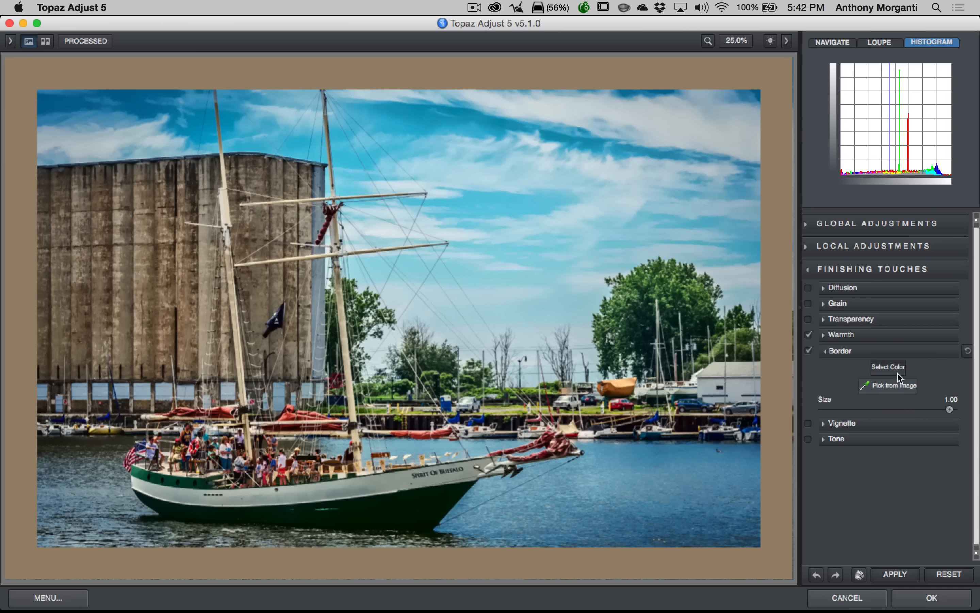
pyautogui.click(887, 368)
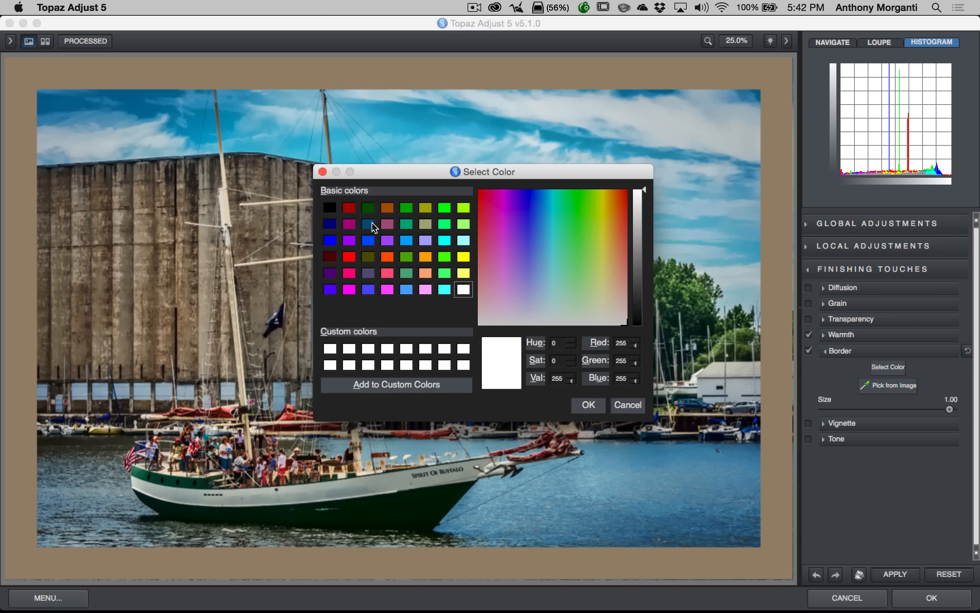
pyautogui.click(371, 224)
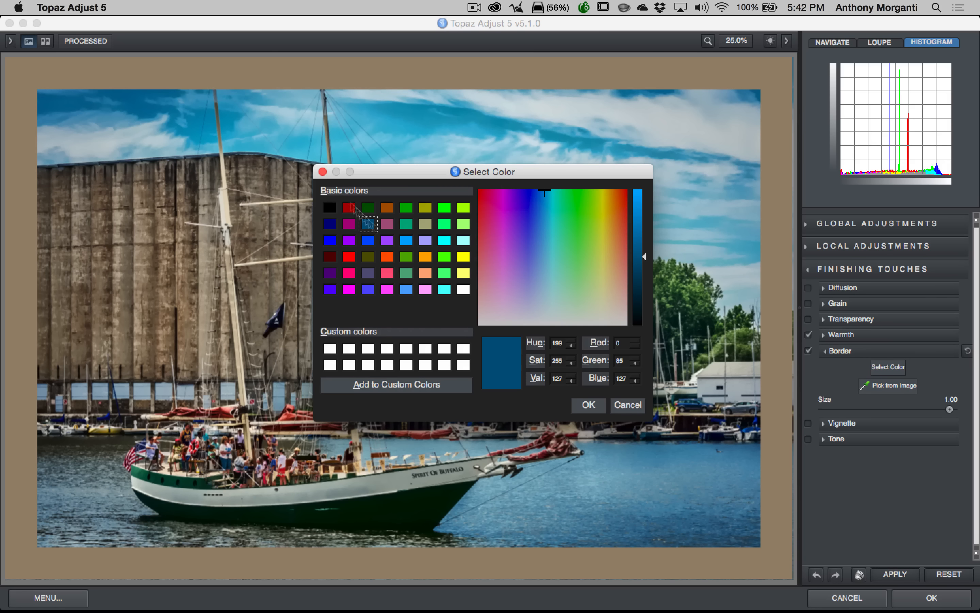
pyautogui.click(584, 404)
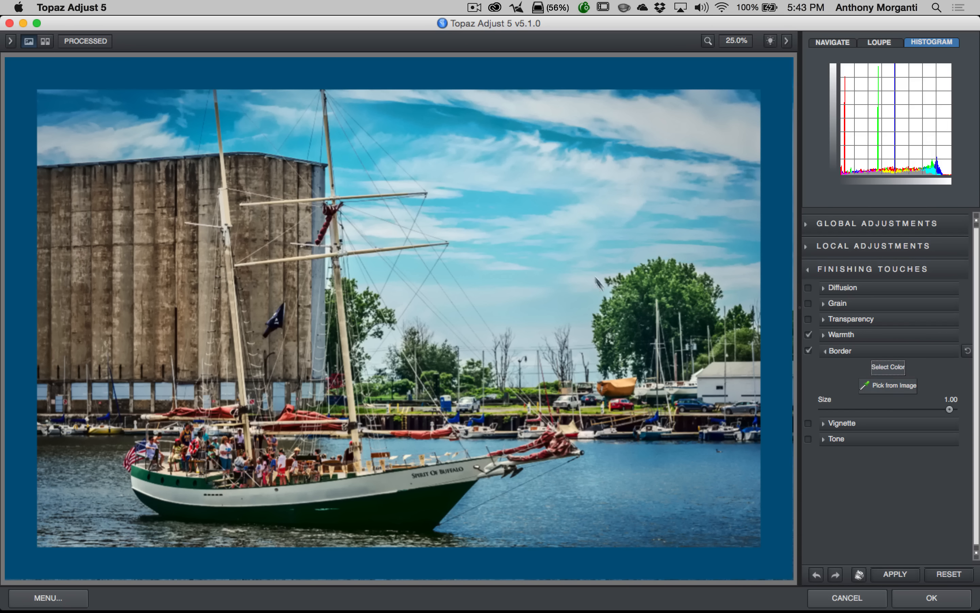
# Step: Try a tan border color sampled from the boat's mast, and turn the Border effect off
pyautogui.click(883, 390)
pyautogui.click(875, 387)
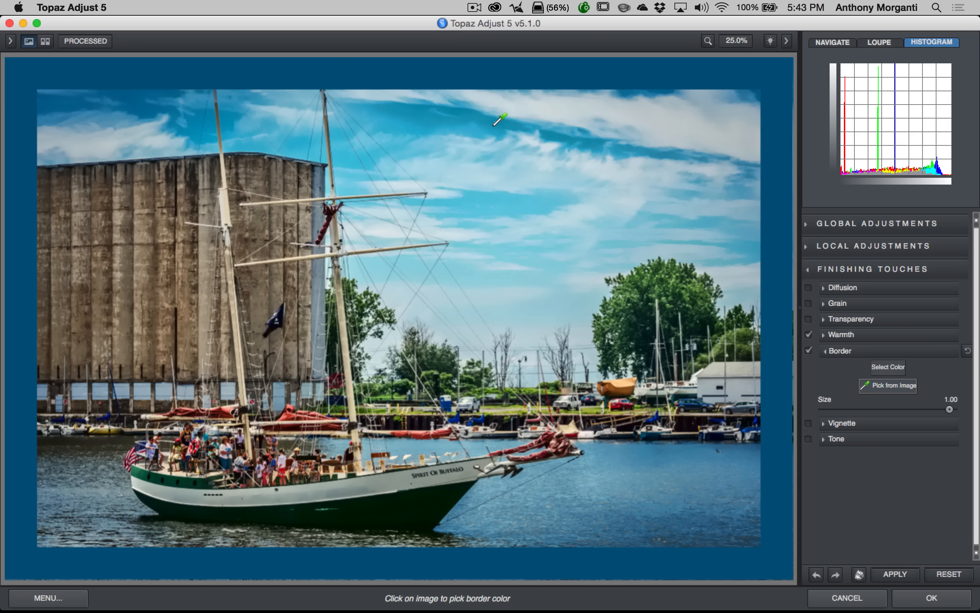
pyautogui.click(347, 399)
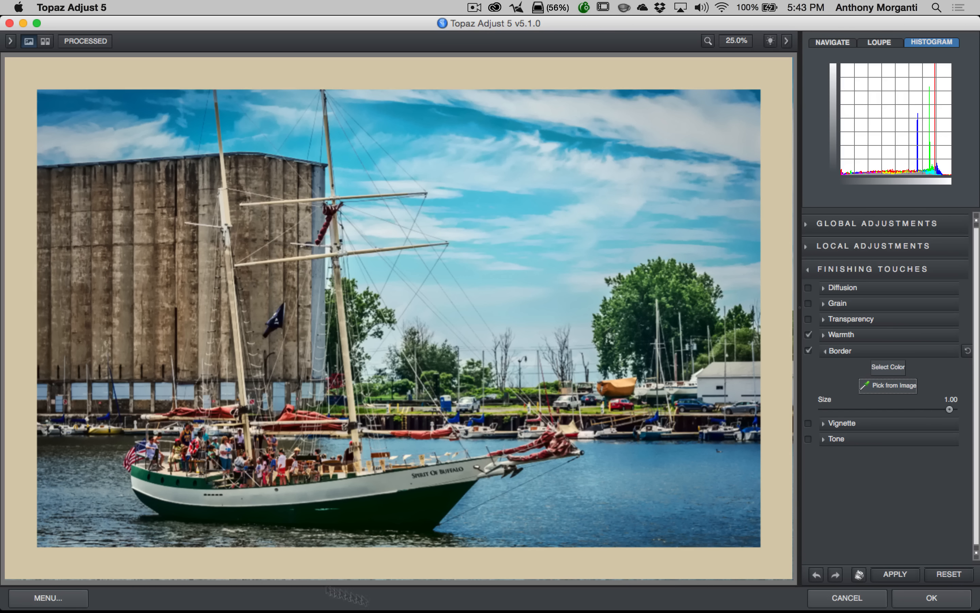
pyautogui.click(808, 351)
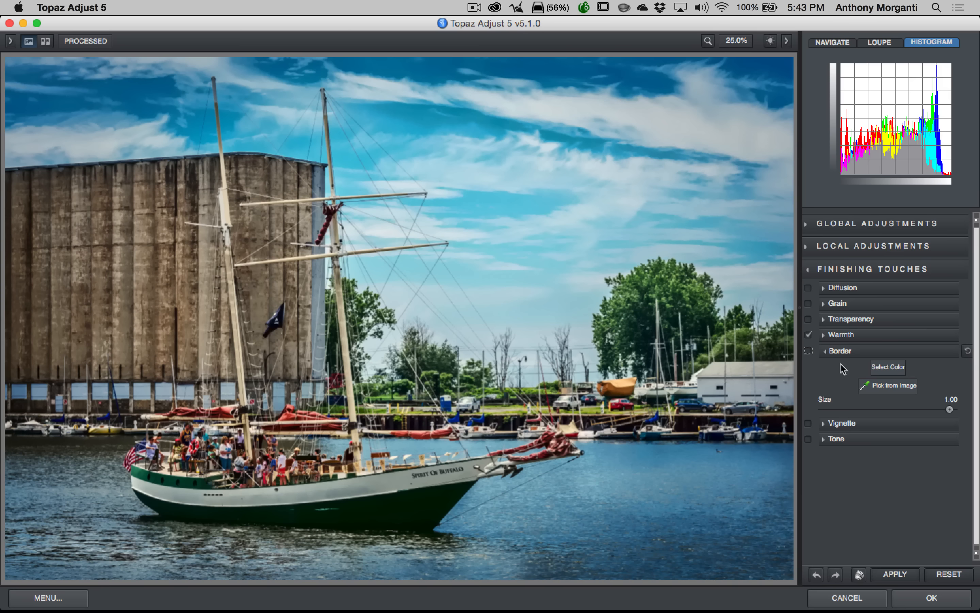
pyautogui.click(826, 352)
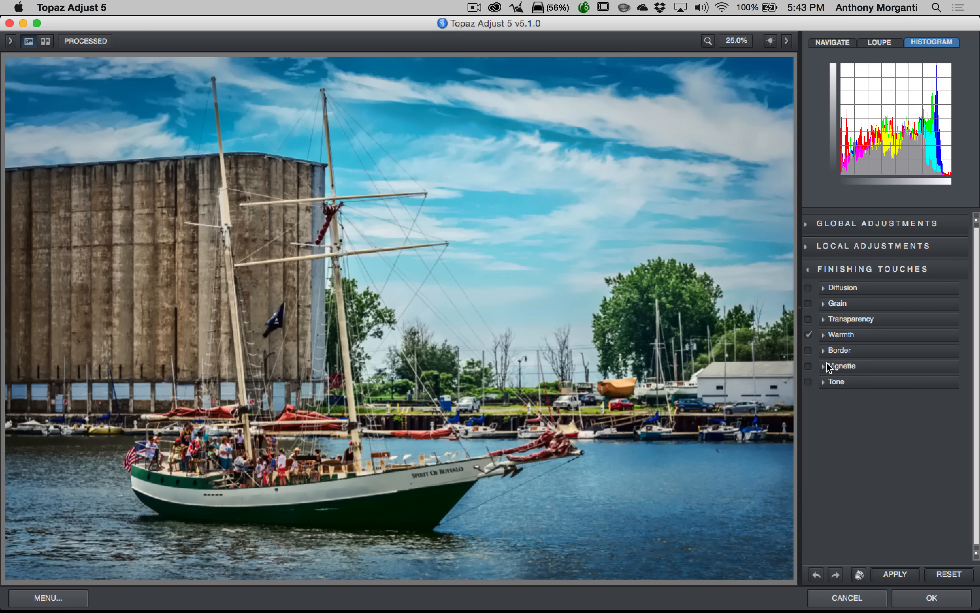
# Step: Apply a black vignette with Vignette Strength -1.00, Vignette Size 0.52 and Vignette Transition 0.00
pyautogui.click(829, 366)
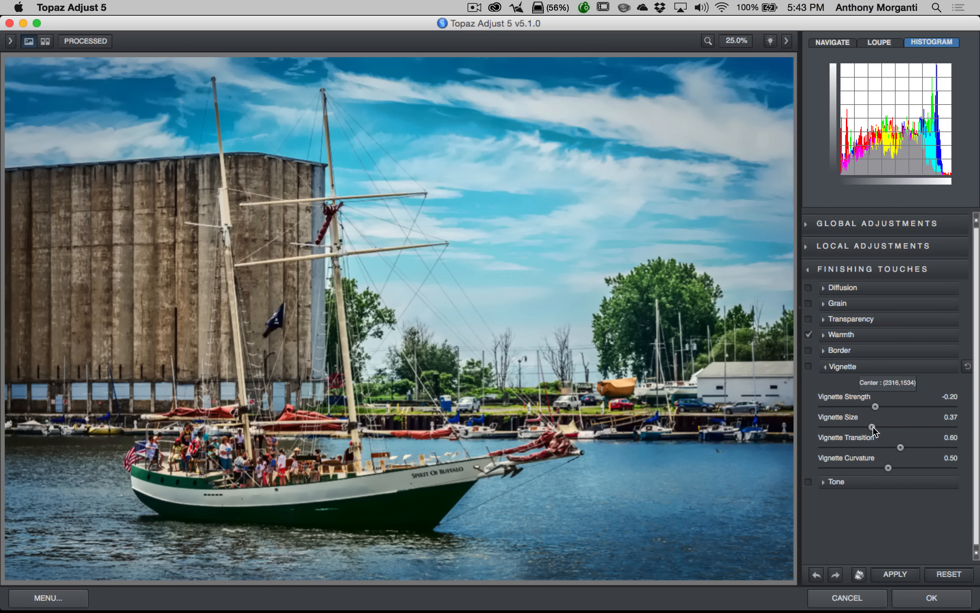
pyautogui.moveTo(871, 427); pyautogui.dragTo(812, 440)
pyautogui.moveTo(900, 447); pyautogui.dragTo(817, 456)
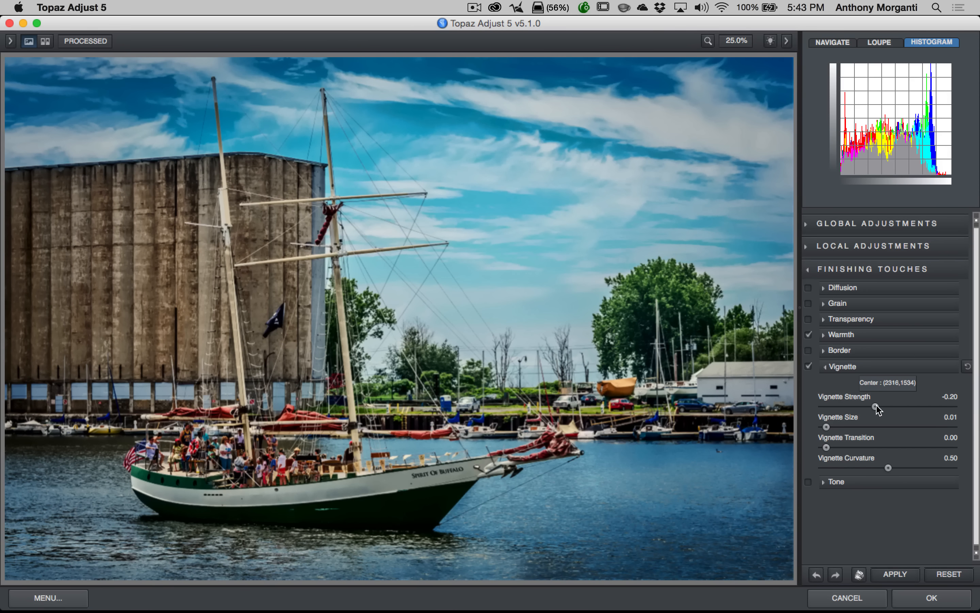
pyautogui.moveTo(877, 406); pyautogui.dragTo(684, 411)
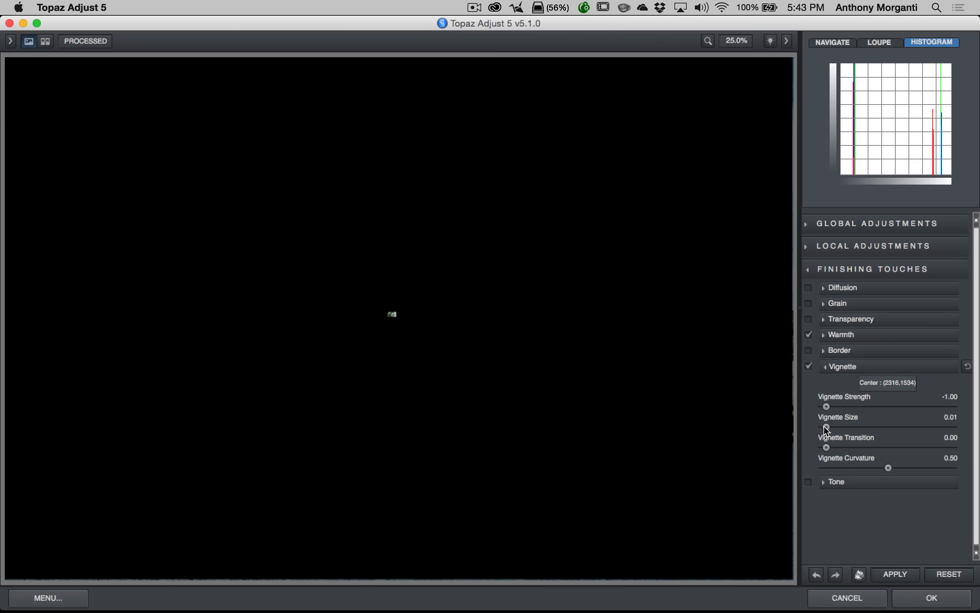
pyautogui.moveTo(826, 428); pyautogui.dragTo(890, 429)
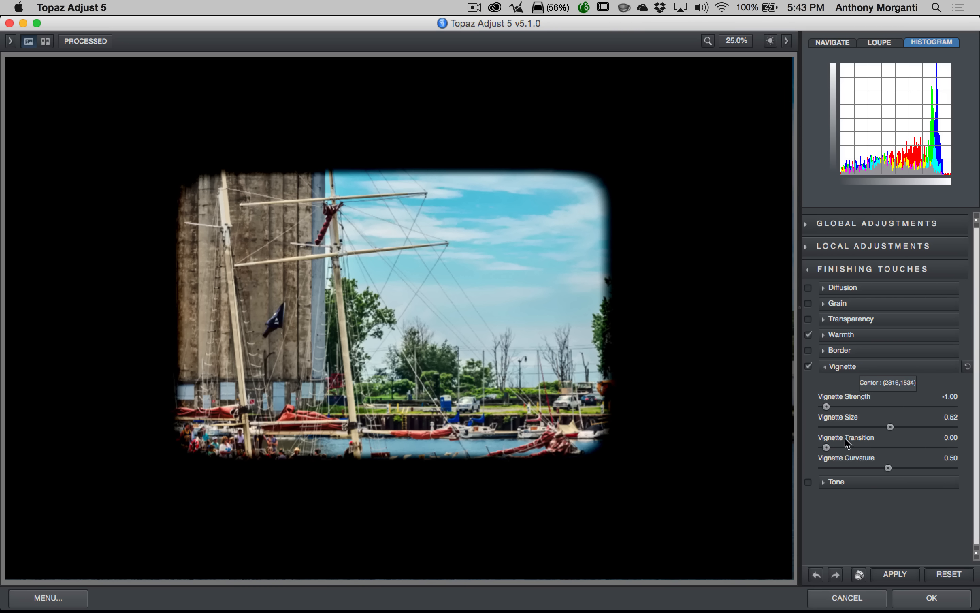
# Step: Try Vignette Transition at 0.01 and 1.00, and return it to 0.00
pyautogui.moveTo(826, 447)
pyautogui.mouseDown()
pyautogui.moveTo(866, 447)
pyautogui.moveTo(828, 449)
pyautogui.mouseUp()
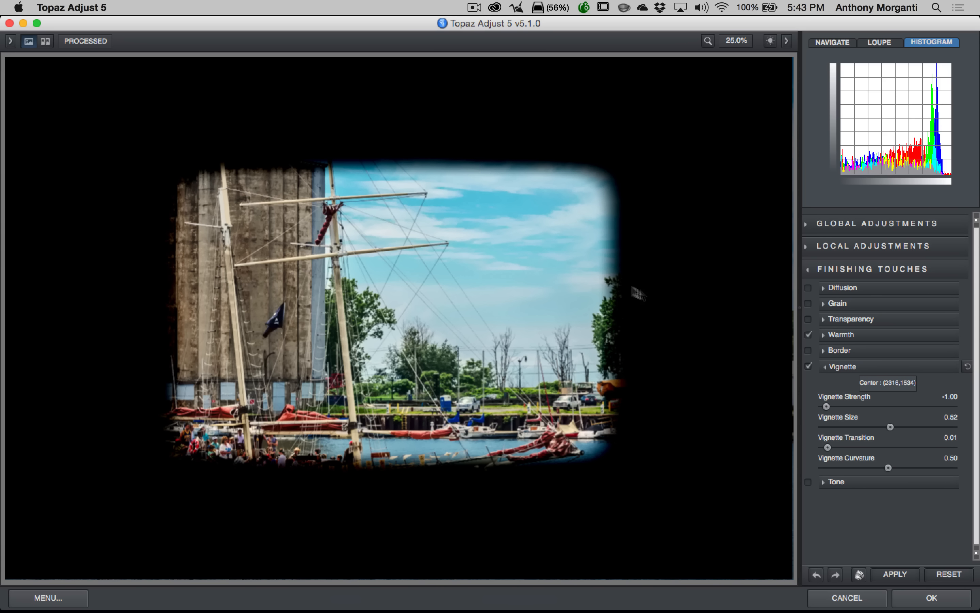
pyautogui.moveTo(827, 447); pyautogui.dragTo(825, 447)
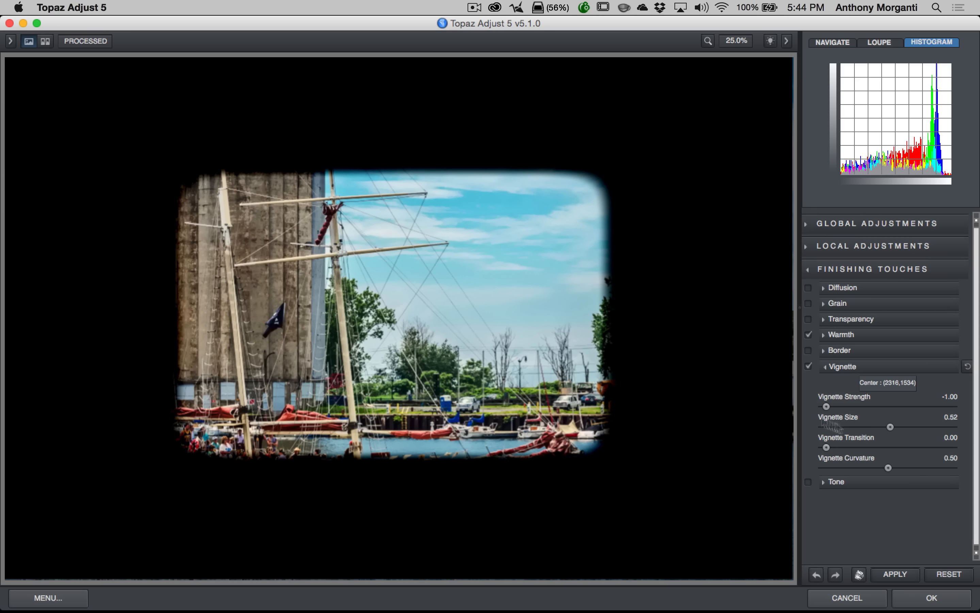
pyautogui.moveTo(826, 447); pyautogui.dragTo(949, 447)
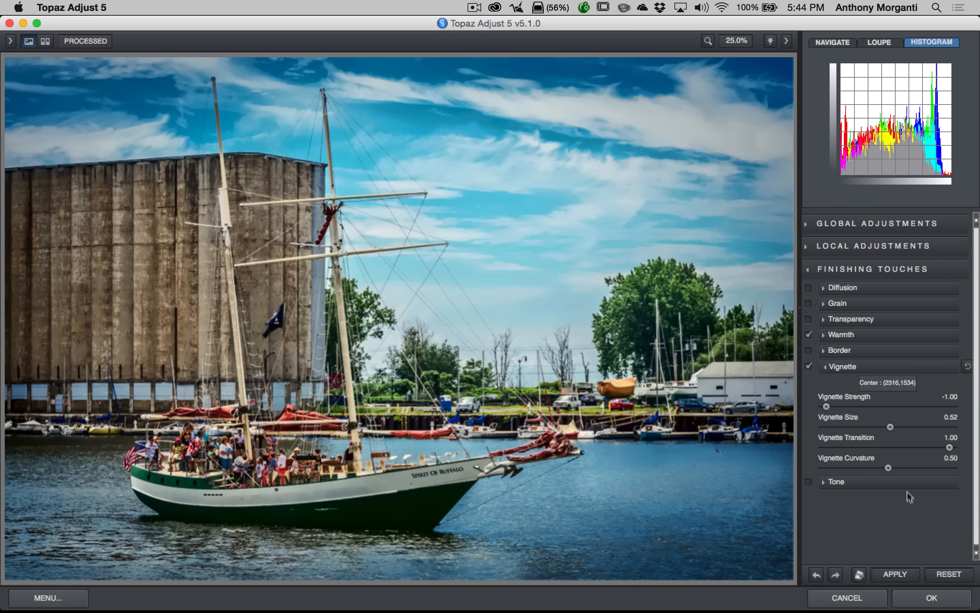
pyautogui.moveTo(950, 447); pyautogui.dragTo(816, 447)
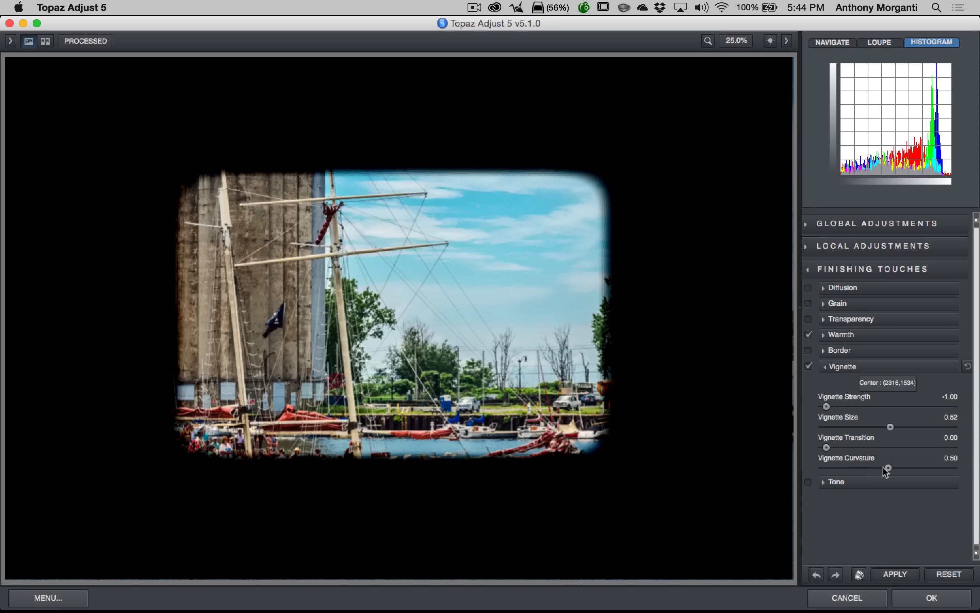
# Step: Try Vignette Curvature at 0.00 and 1.00, and restore its default
pyautogui.moveTo(889, 468); pyautogui.dragTo(769, 470)
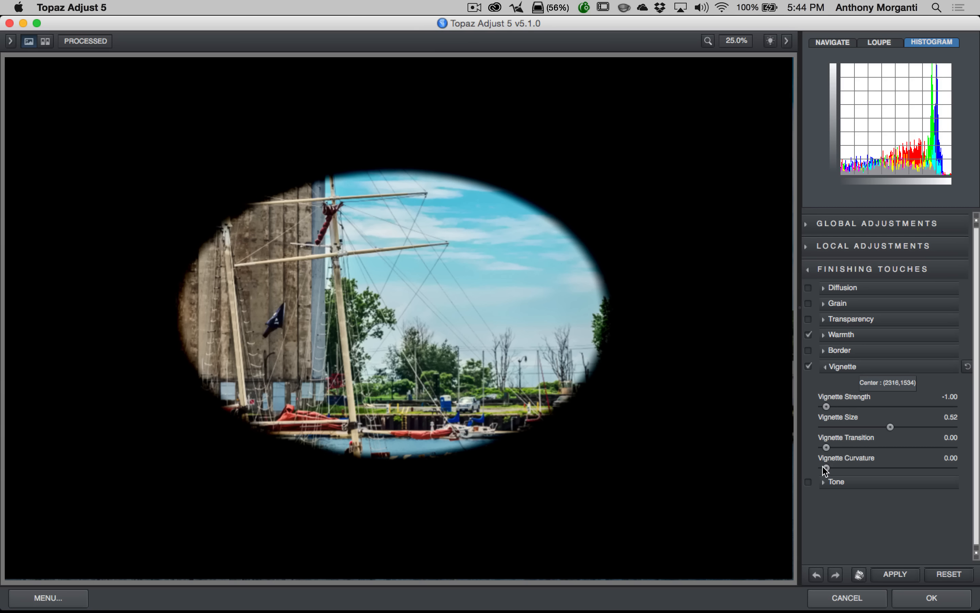
pyautogui.moveTo(826, 467); pyautogui.dragTo(977, 473)
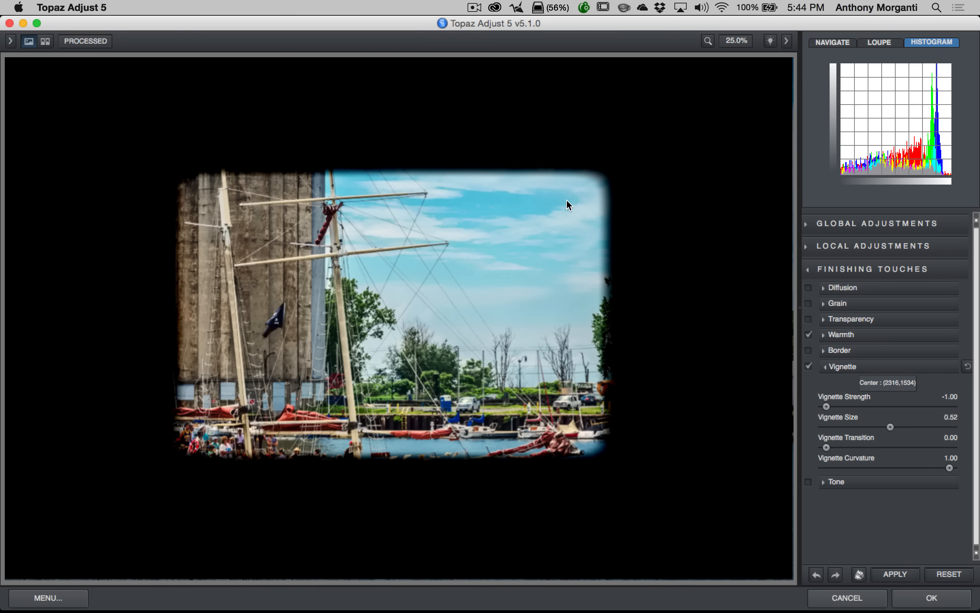
pyautogui.doubleClick(847, 458)
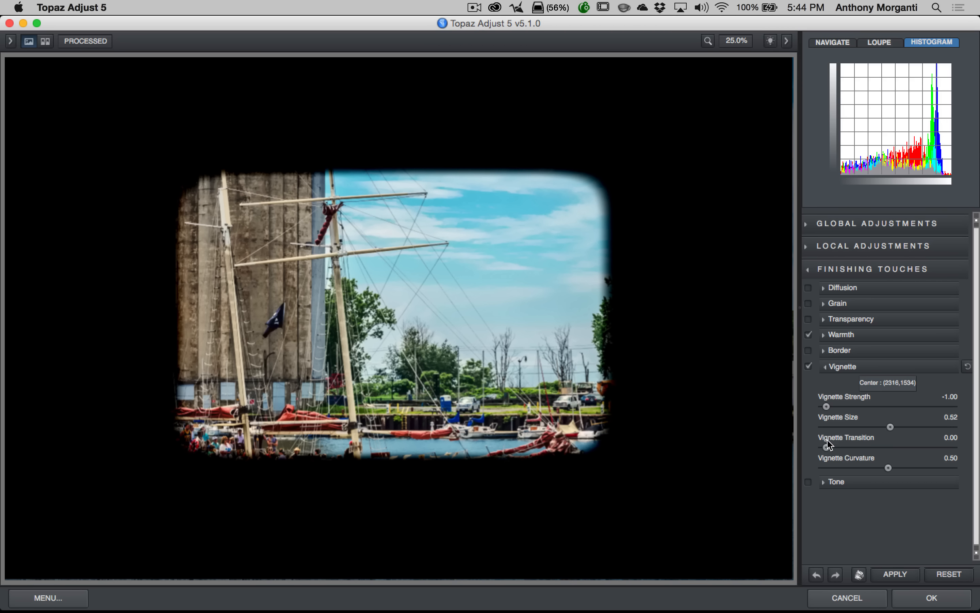
# Step: Soften the vignette with Vignette Transition 0.56 and Vignette Strength -0.99
pyautogui.moveTo(826, 447); pyautogui.dragTo(895, 447)
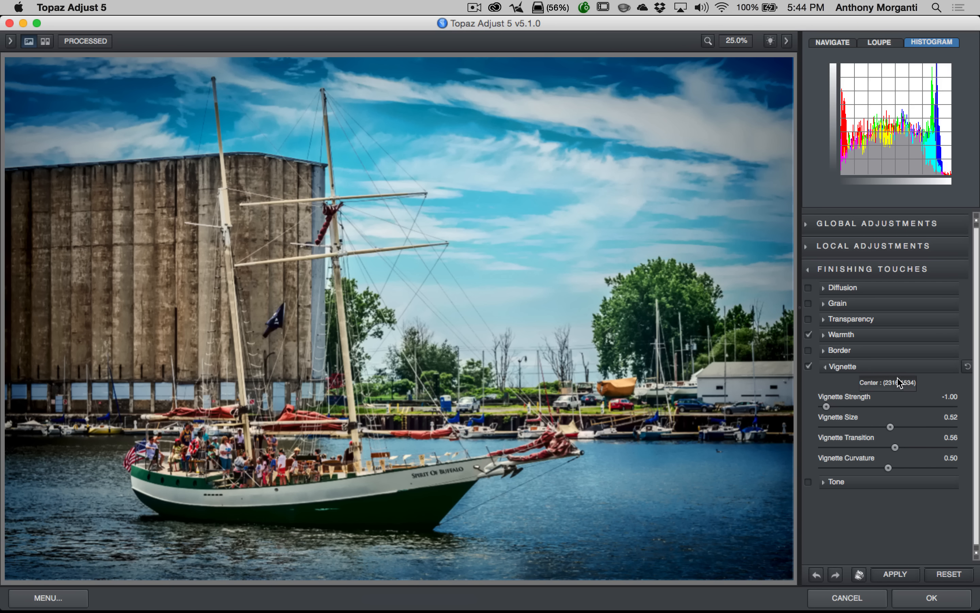
pyautogui.moveTo(826, 407)
pyautogui.mouseDown()
pyautogui.moveTo(839, 407)
pyautogui.moveTo(827, 407)
pyautogui.mouseUp()
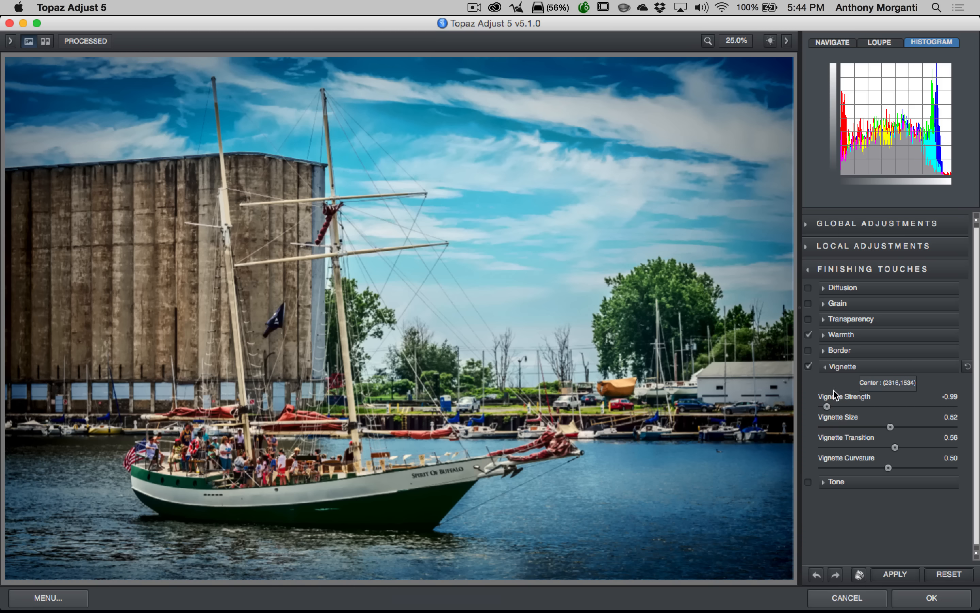
pyautogui.click(829, 366)
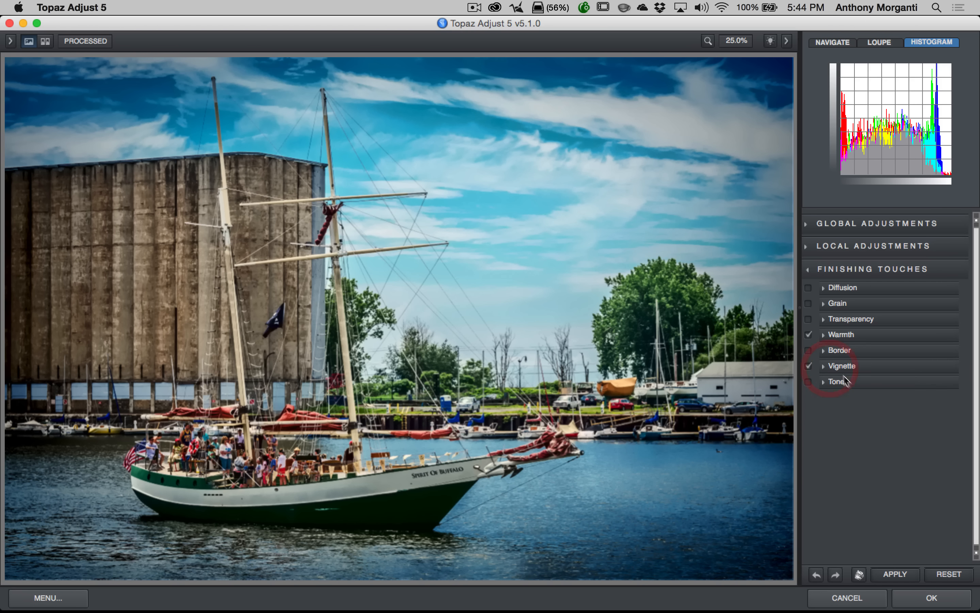
# Step: Turn on the Tone effect and try Color 1 Region at 193.69 and 121.23, returning it to 0.00
pyautogui.click(824, 383)
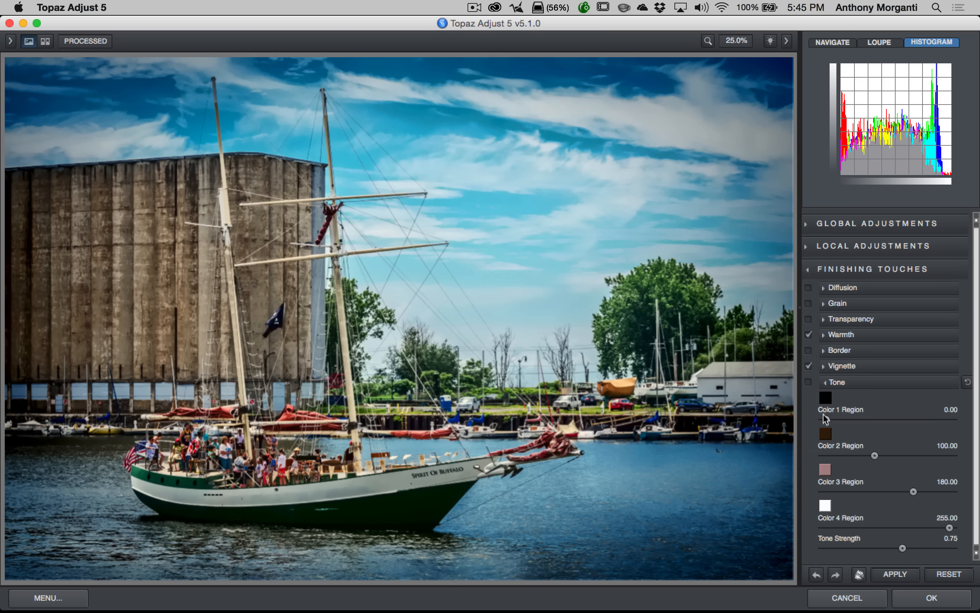
pyautogui.click(919, 421)
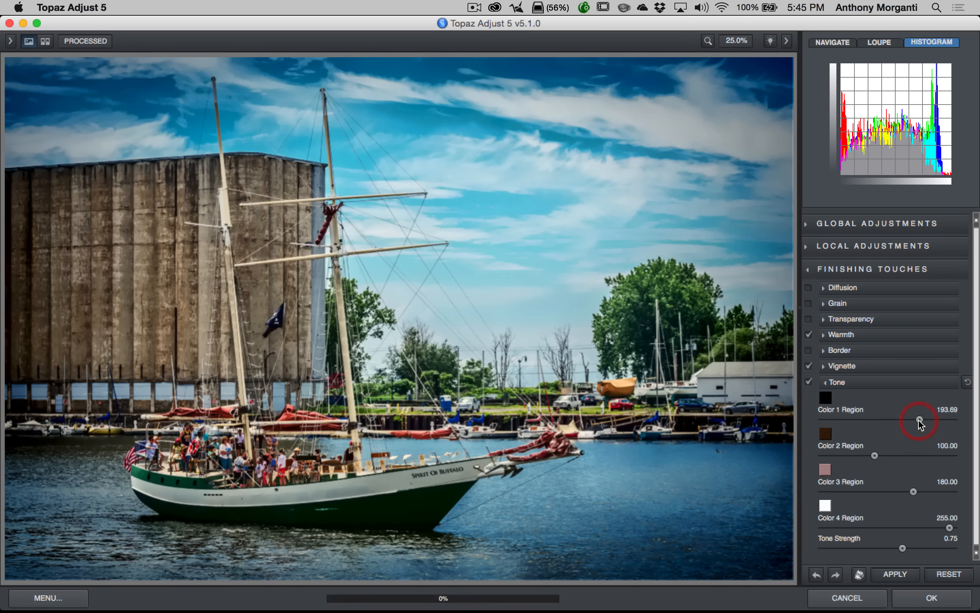
pyautogui.moveTo(919, 421); pyautogui.dragTo(894, 422)
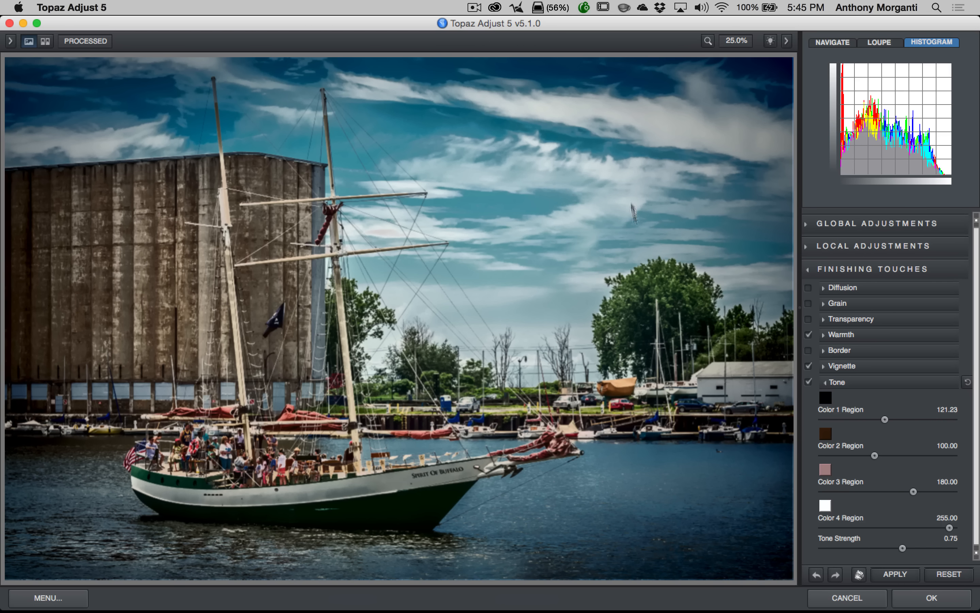
pyautogui.moveTo(885, 422); pyautogui.dragTo(808, 422)
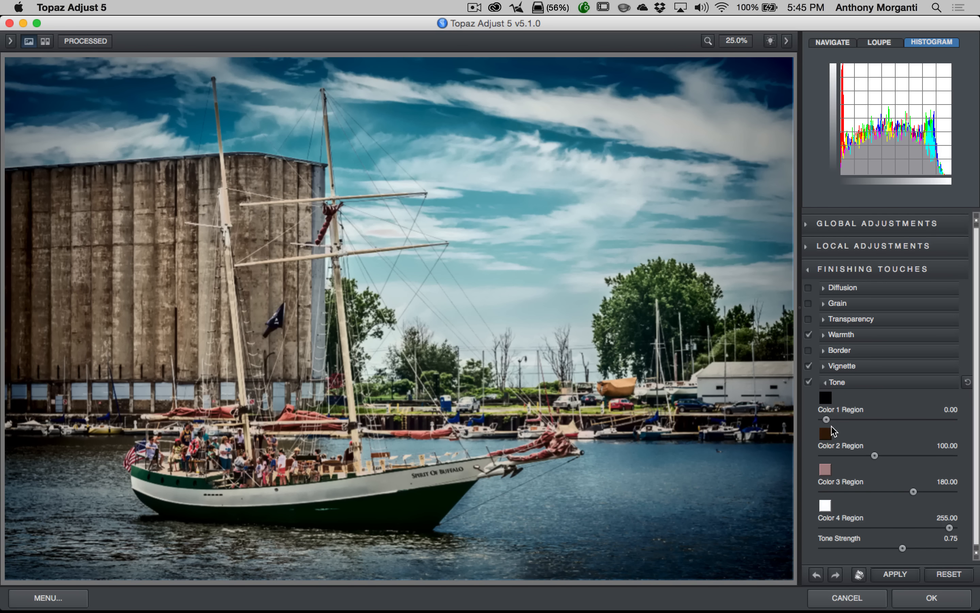
# Step: Try purple (Red 170, Green 0, Blue 255) as the Tone effect's Color 1, with its region at 0.00
pyautogui.click(826, 398)
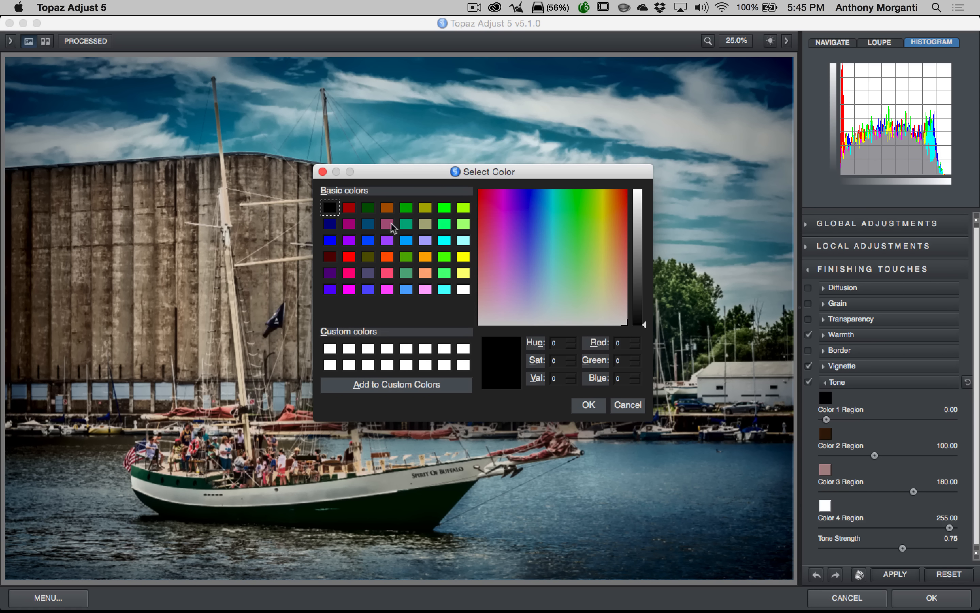
pyautogui.click(350, 242)
pyautogui.click(588, 404)
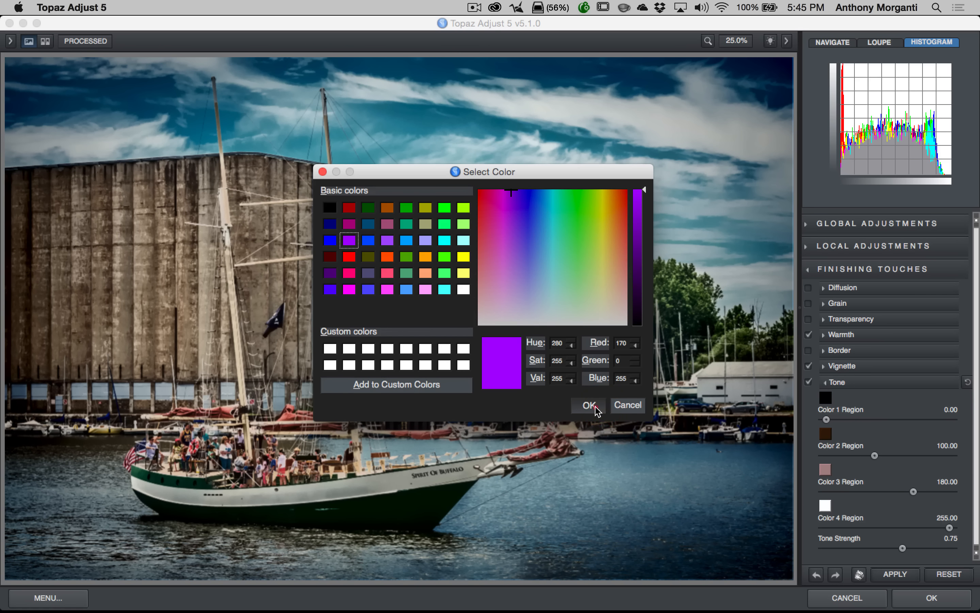
pyautogui.moveTo(823, 420)
pyautogui.mouseDown()
pyautogui.moveTo(920, 425)
pyautogui.moveTo(822, 420)
pyautogui.mouseUp()
pyautogui.click(831, 419)
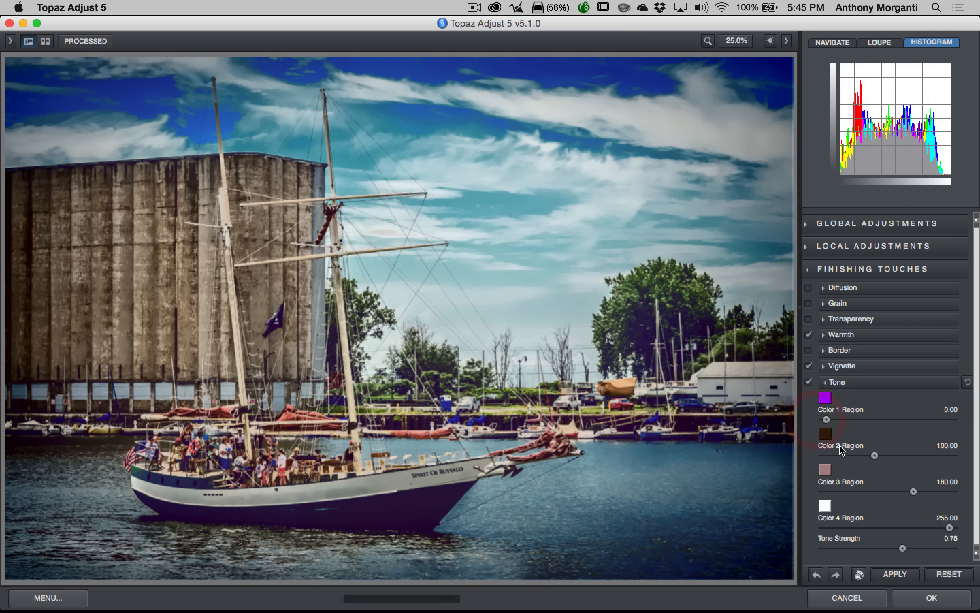
pyautogui.click(825, 432)
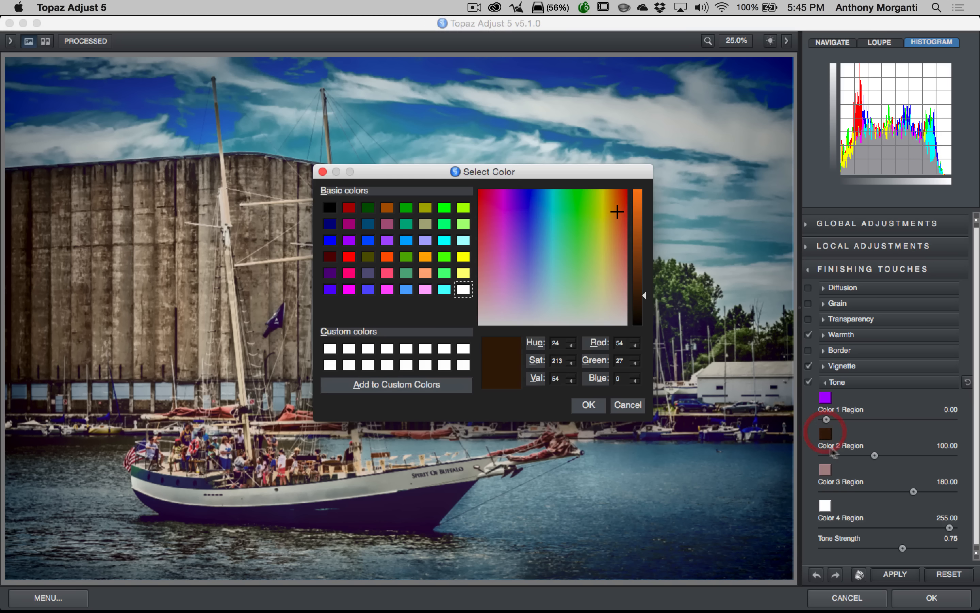
pyautogui.click(426, 257)
pyautogui.click(322, 172)
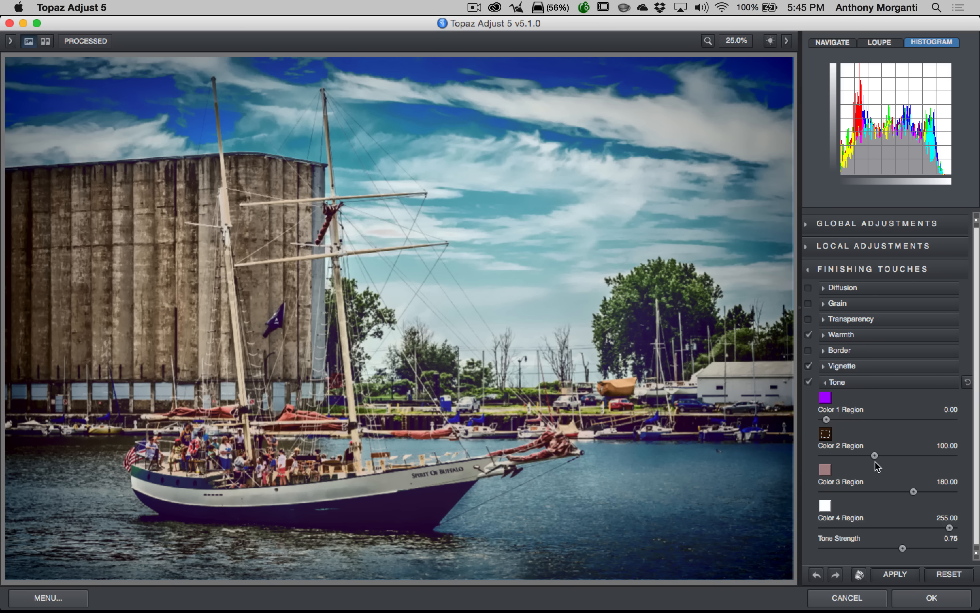
# Step: Try Tone region values of 64.10 for Color 2, 97.54 for Color 3 and 114.26 for Color 4
pyautogui.click(916, 455)
pyautogui.moveTo(917, 456); pyautogui.dragTo(857, 456)
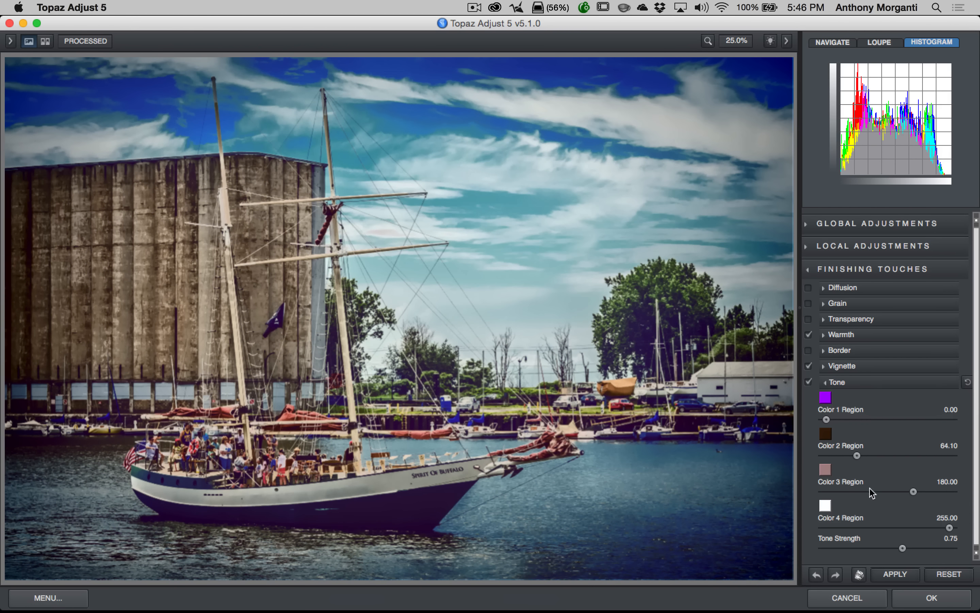
pyautogui.moveTo(871, 491)
pyautogui.mouseDown()
pyautogui.moveTo(928, 491)
pyautogui.moveTo(873, 491)
pyautogui.mouseUp()
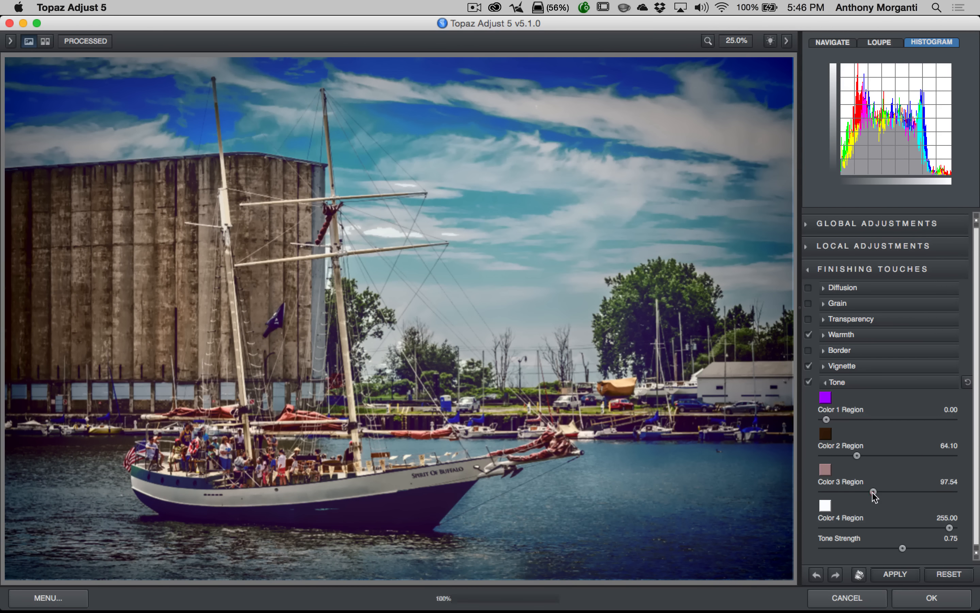
pyautogui.click(882, 528)
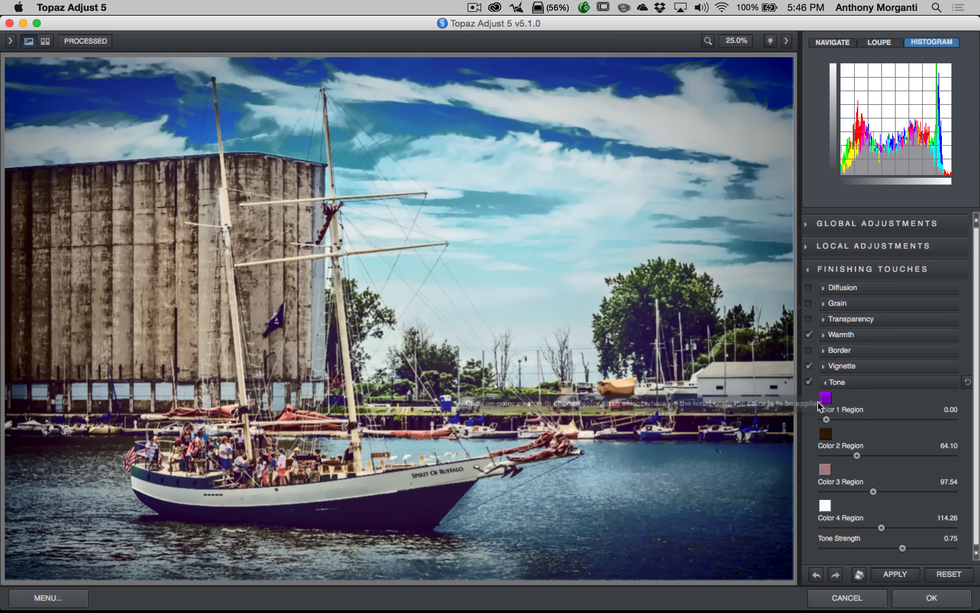
# Step: Turn off the Tone effect and collapse the Finishing Touches settings
pyautogui.click(809, 383)
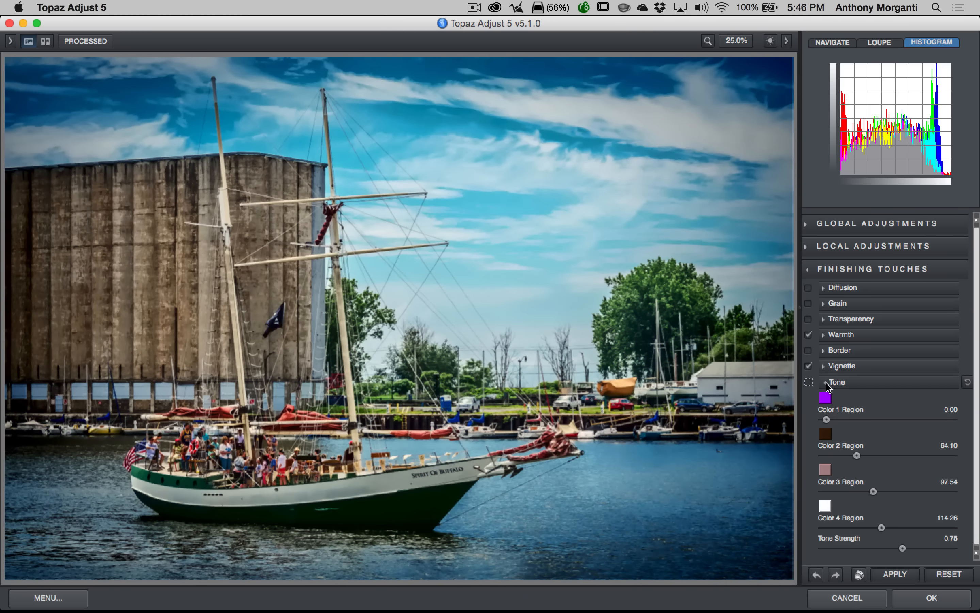
pyautogui.click(825, 383)
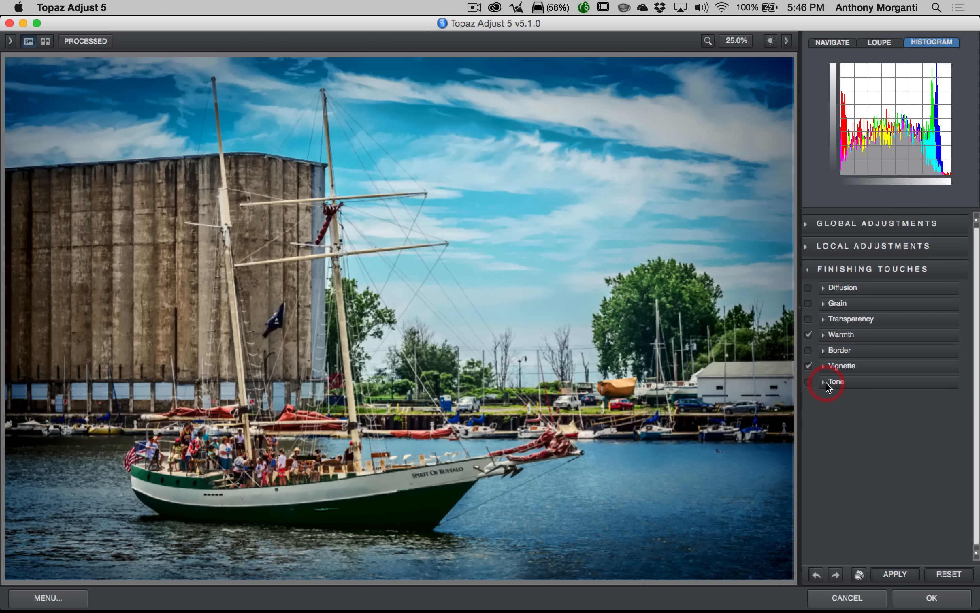
pyautogui.click(808, 270)
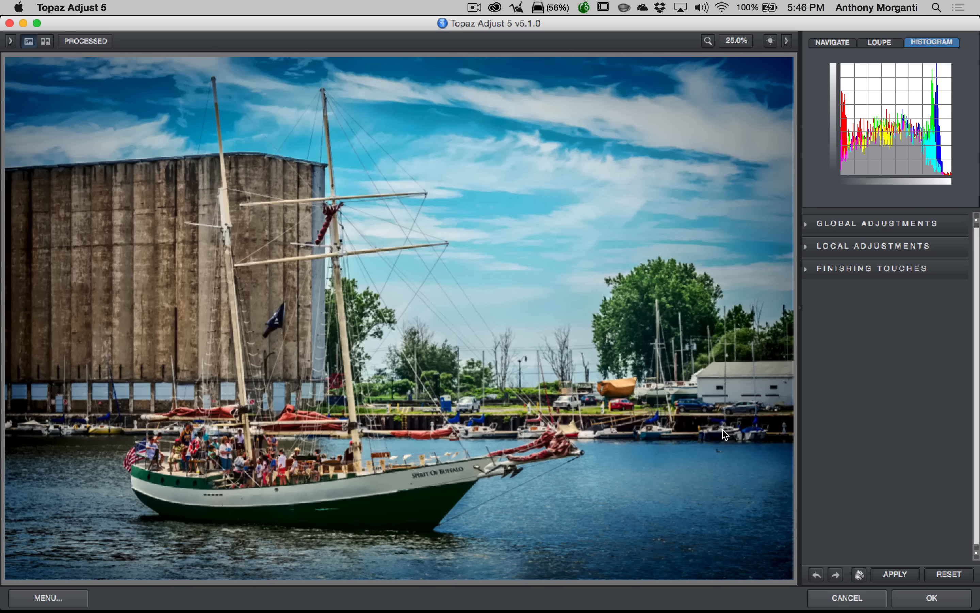
# Step: Accept the boat photo's adjustments back into Photoshop and compare the image with Layer 1 hidden and shown
pyautogui.click(931, 598)
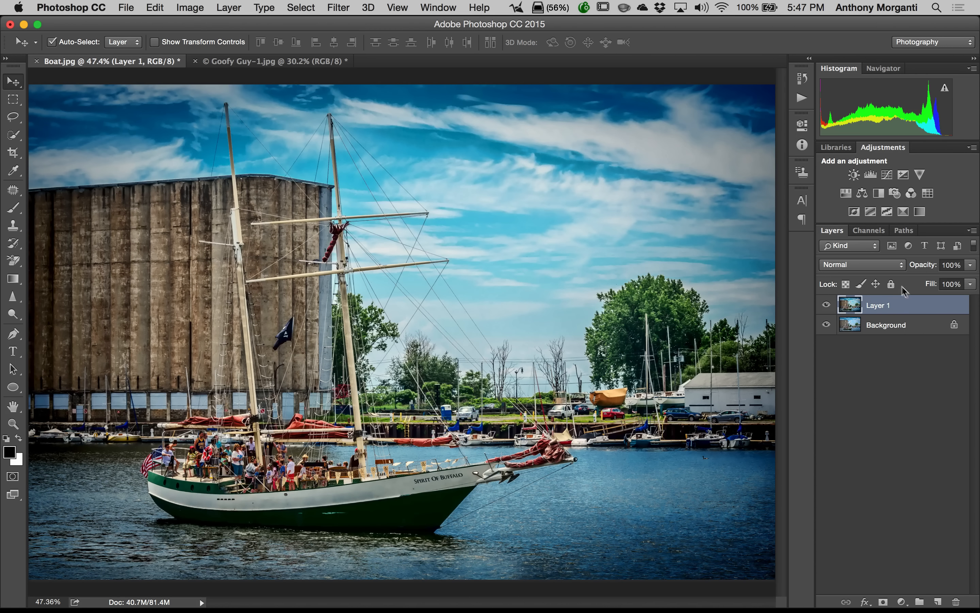
pyautogui.click(824, 304)
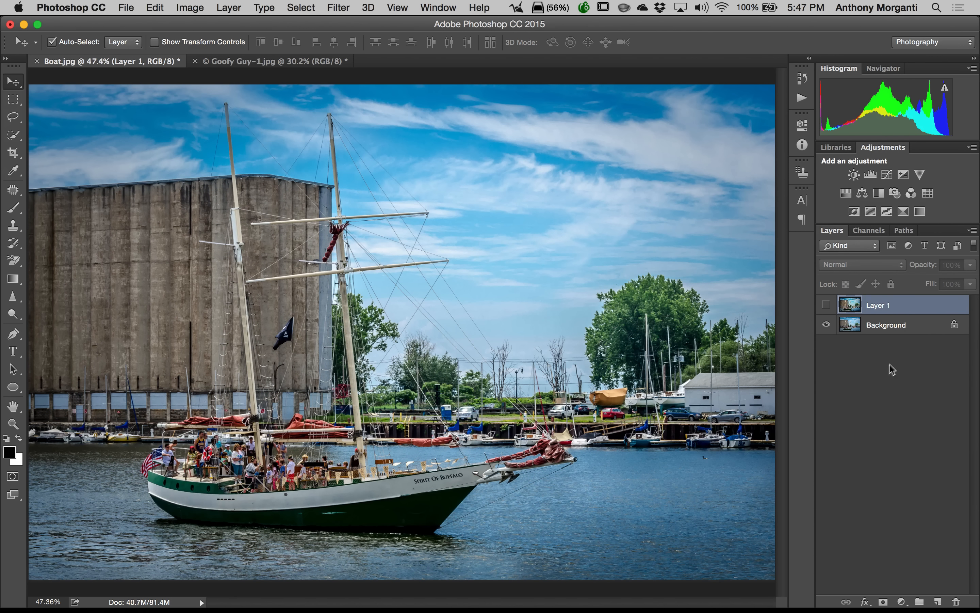
pyautogui.click(827, 304)
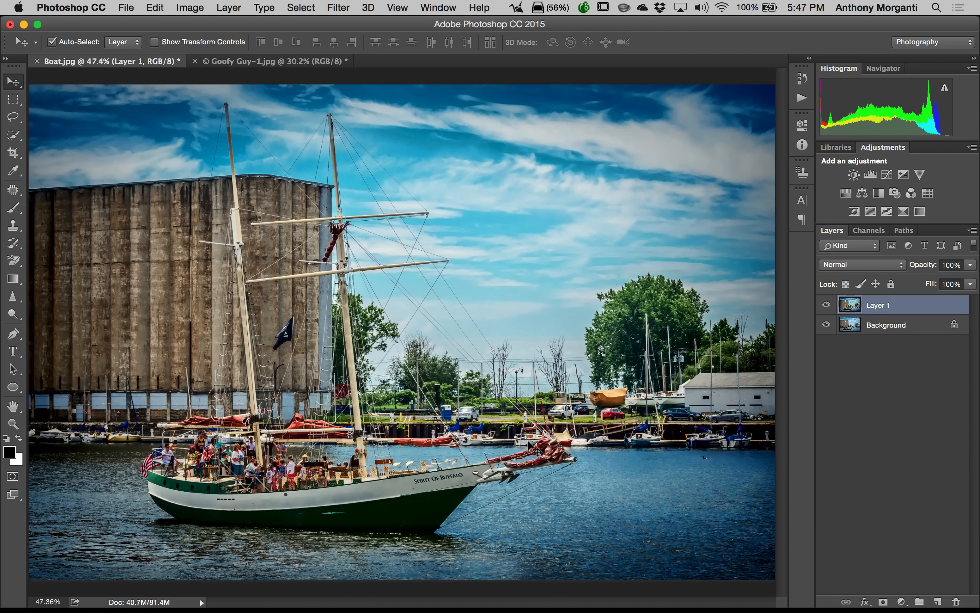
# Step: Duplicate the Background layer of Goofy Guy-1.jpg and open the copy in Topaz Adjust 5
pyautogui.click(219, 63)
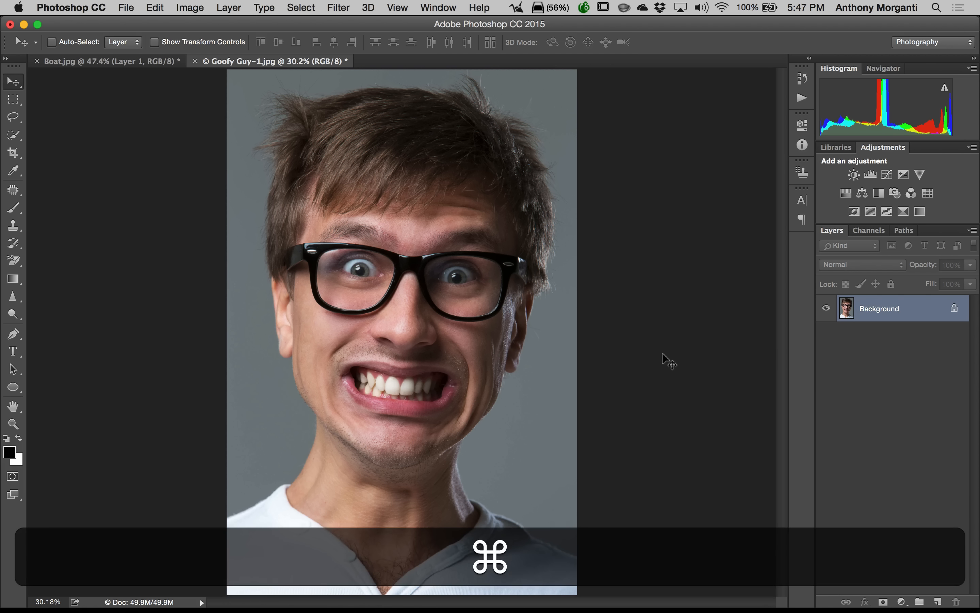
pyautogui.press('super+j')
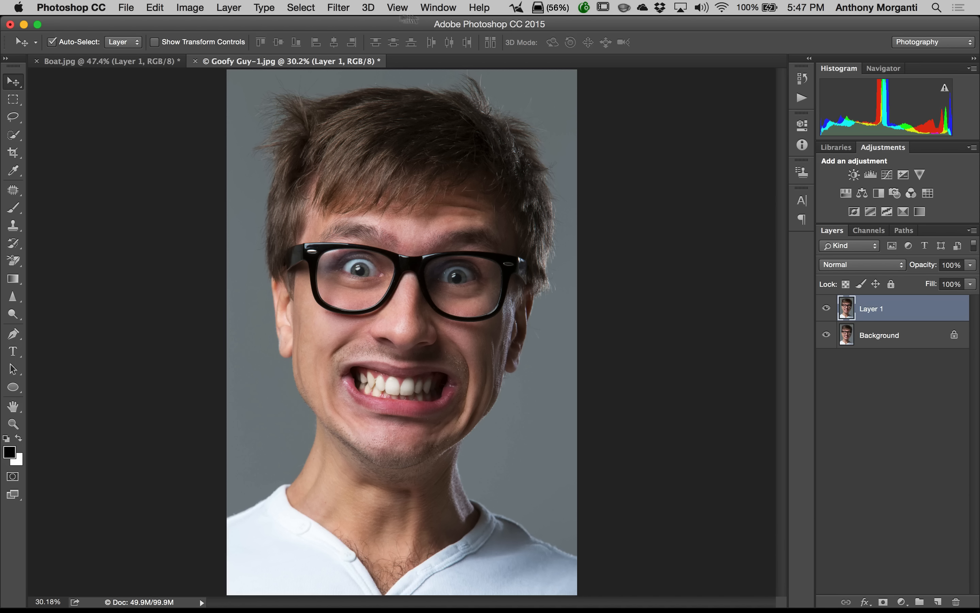
pyautogui.click(346, 8)
pyautogui.moveTo(443, 328)
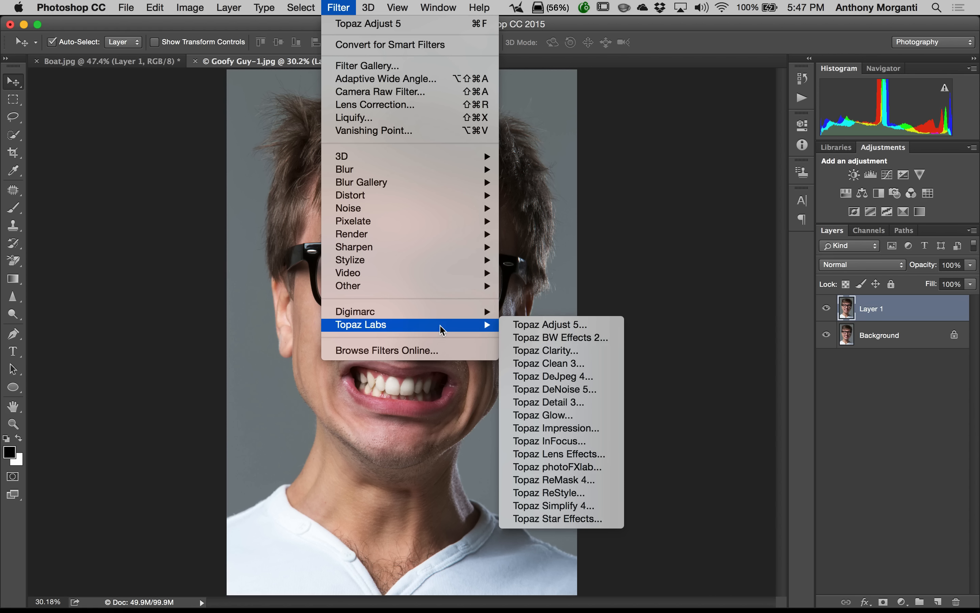
pyautogui.click(563, 325)
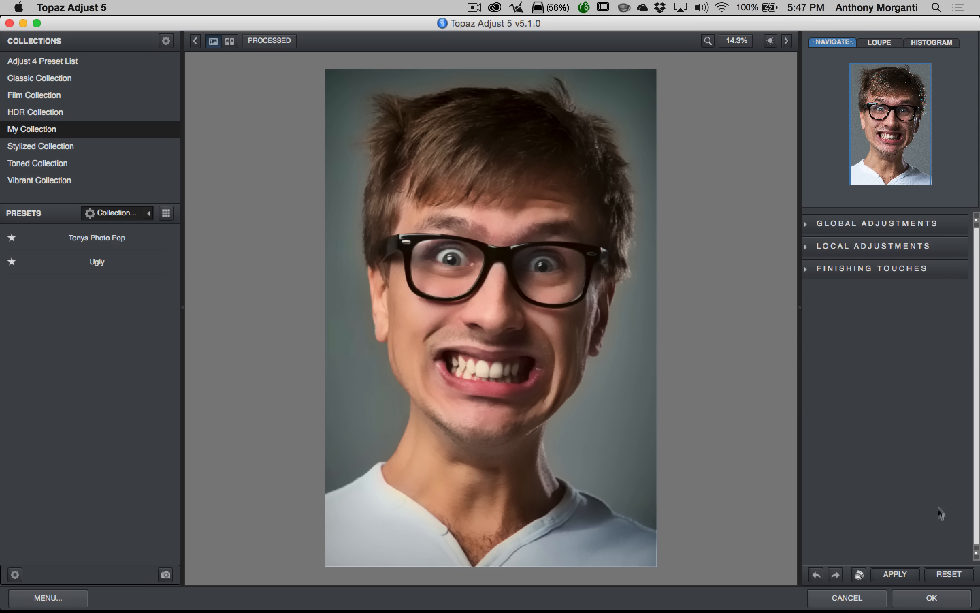
# Step: Reset the portrait's adjustments, apply the Portrait Drama preset from the Adjust 4 Preset List, and hide the presets
pyautogui.click(948, 574)
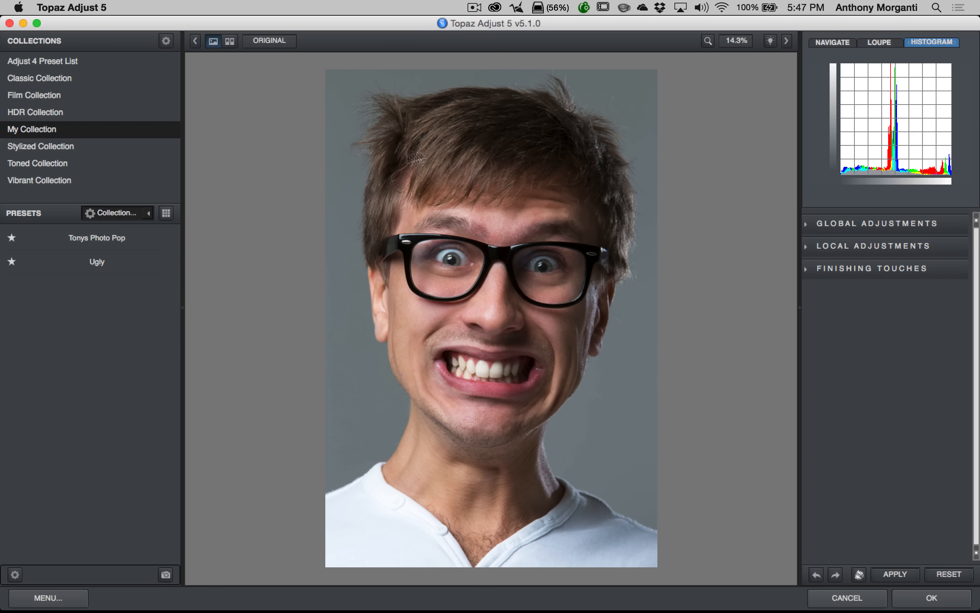
pyautogui.click(28, 61)
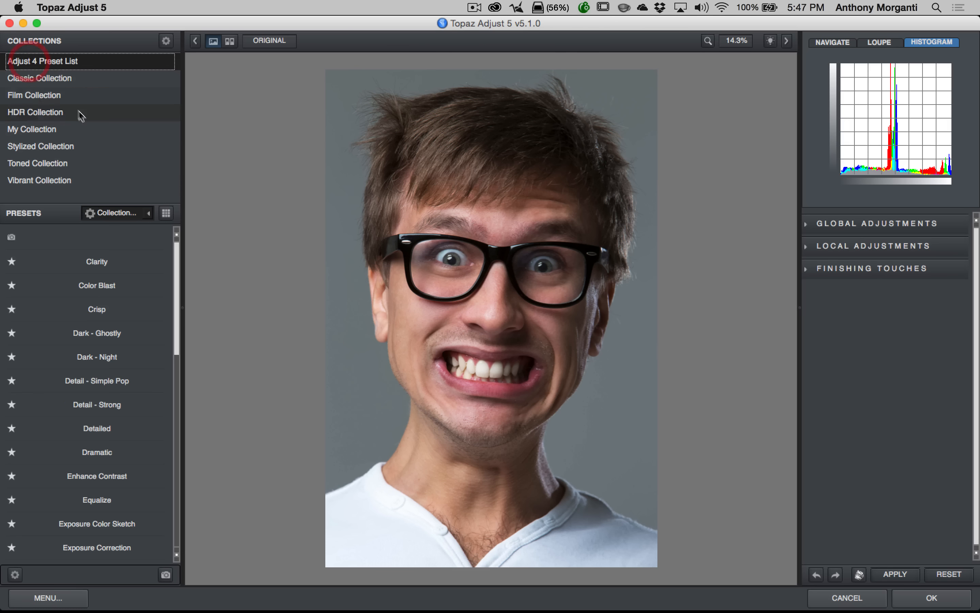
pyautogui.moveTo(90, 415)
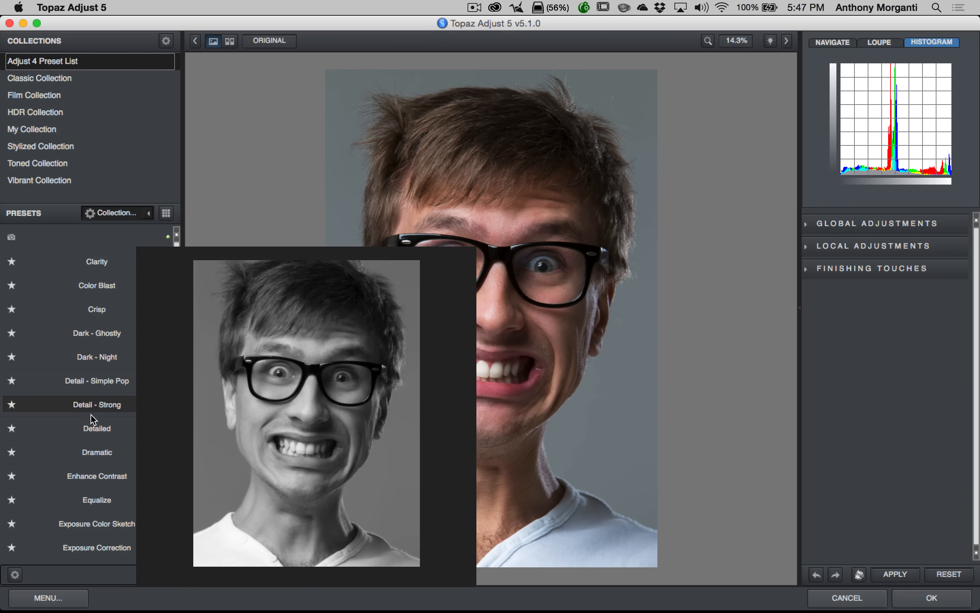
pyautogui.scroll(-10, 94, 419)
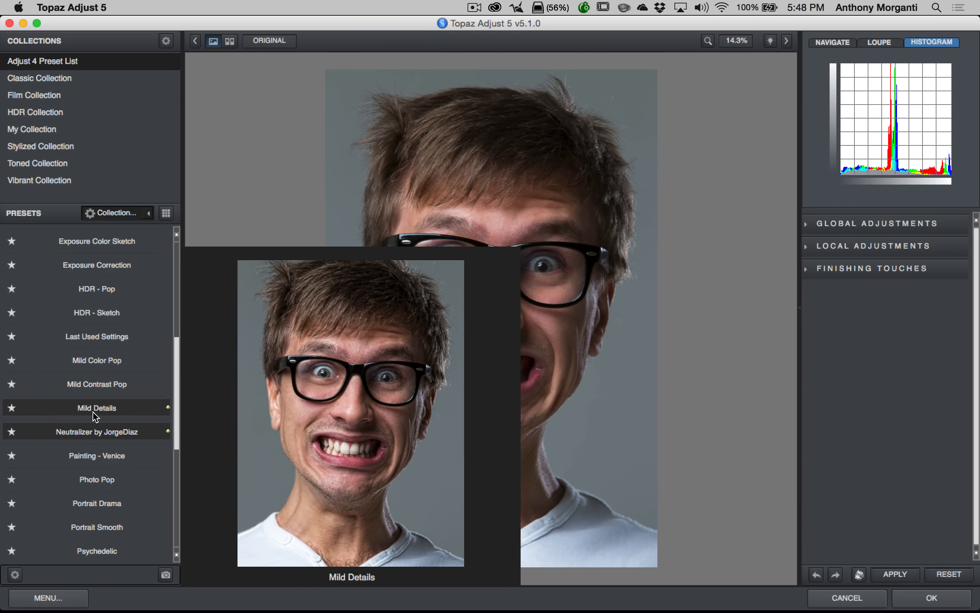
pyautogui.scroll(-4, 96, 405)
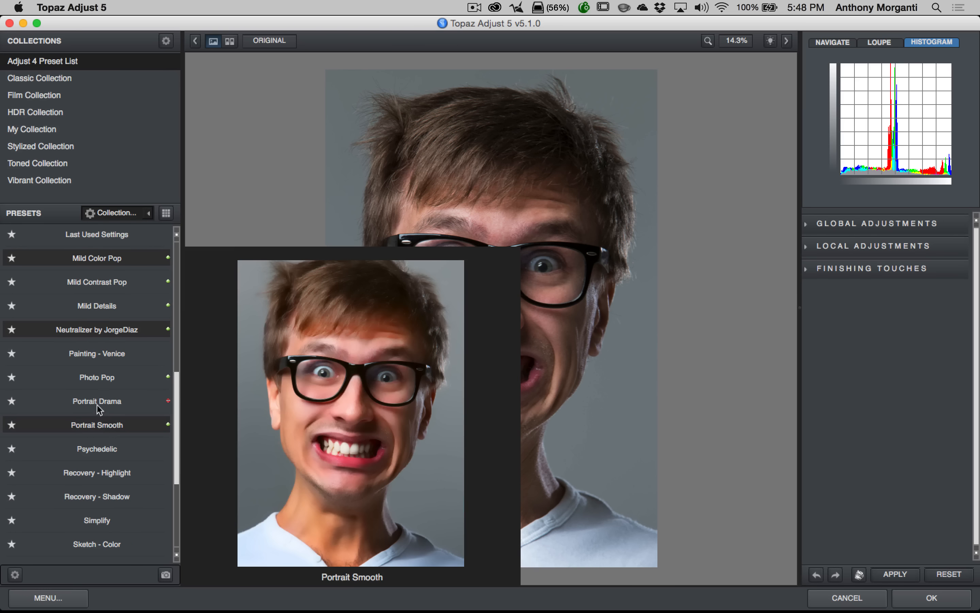
pyautogui.click(102, 400)
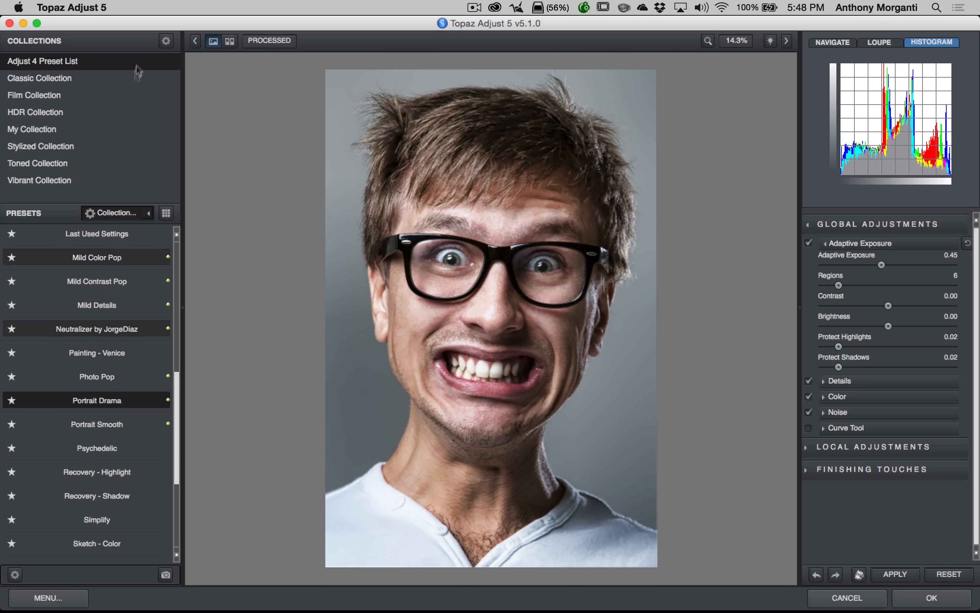
pyautogui.click(197, 42)
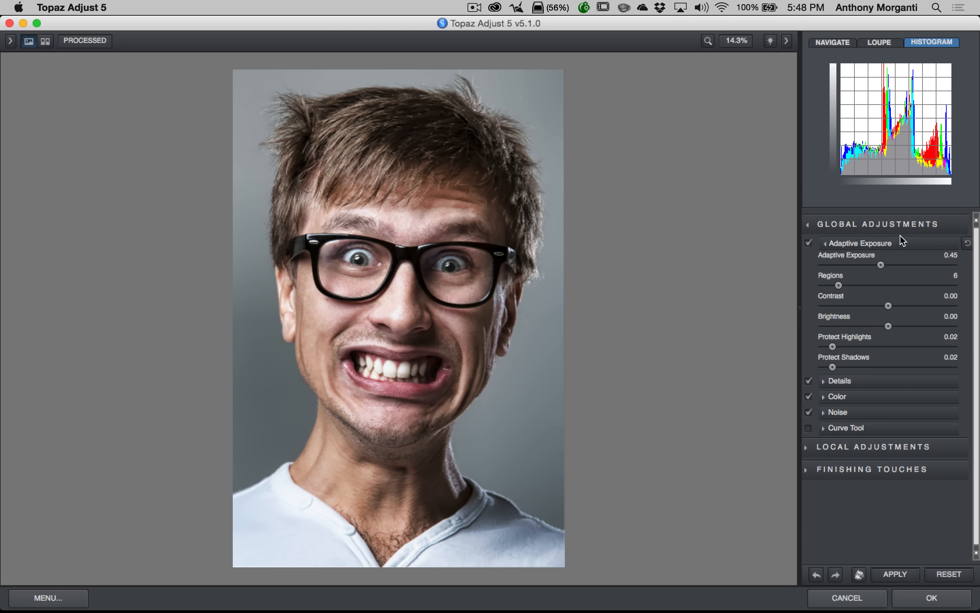
# Step: Increase the Adaptive Exposure Regions to 28, trying 12, 19, 23 and 29 along the way
pyautogui.click(854, 286)
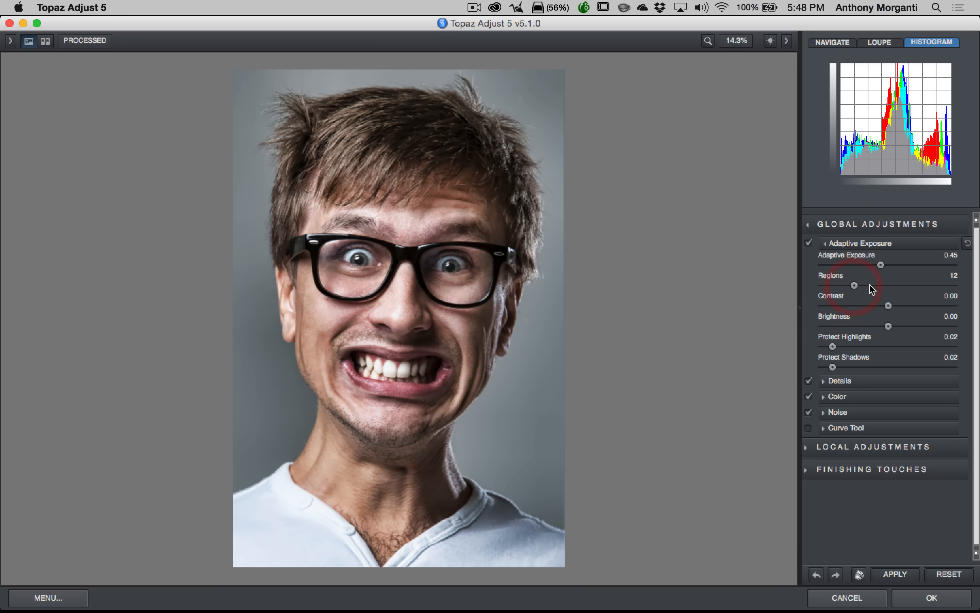
pyautogui.click(870, 285)
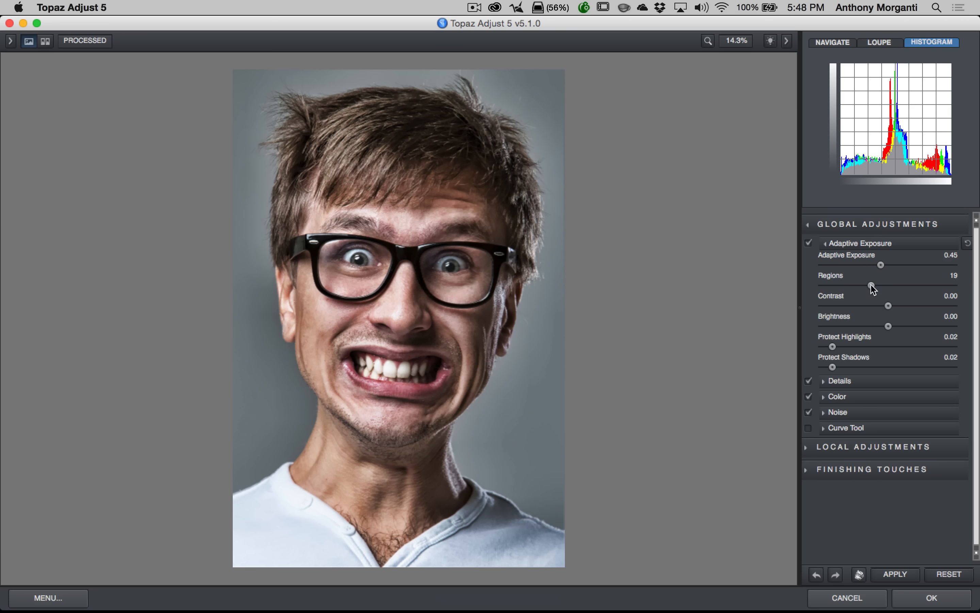
pyautogui.click(879, 285)
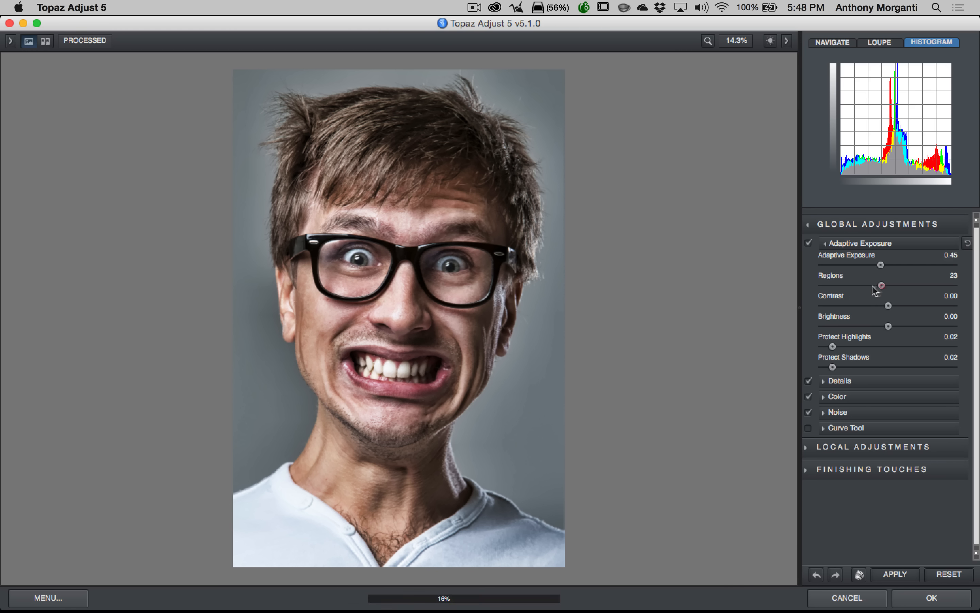
pyautogui.click(896, 286)
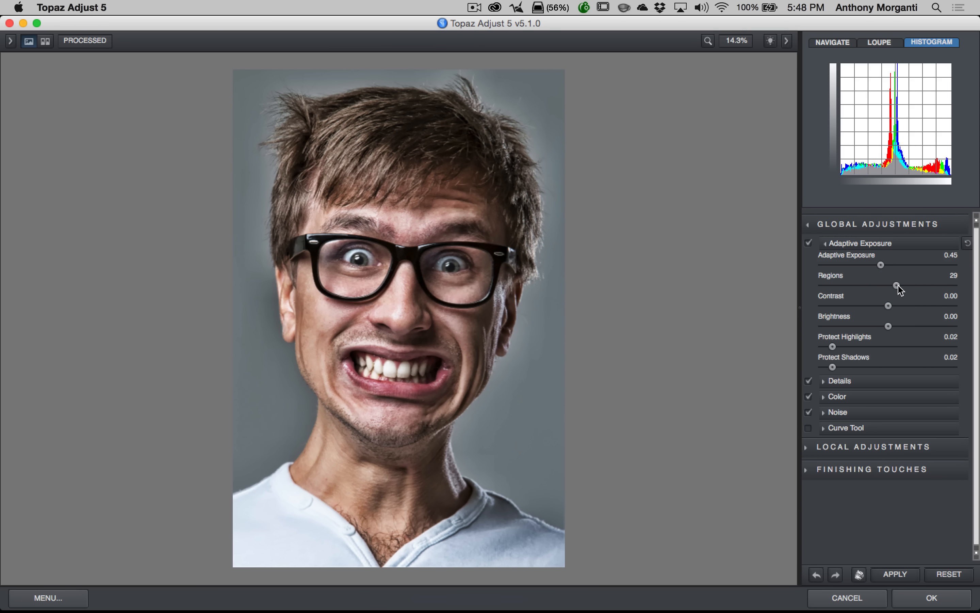
pyautogui.click(885, 285)
pyautogui.click(894, 285)
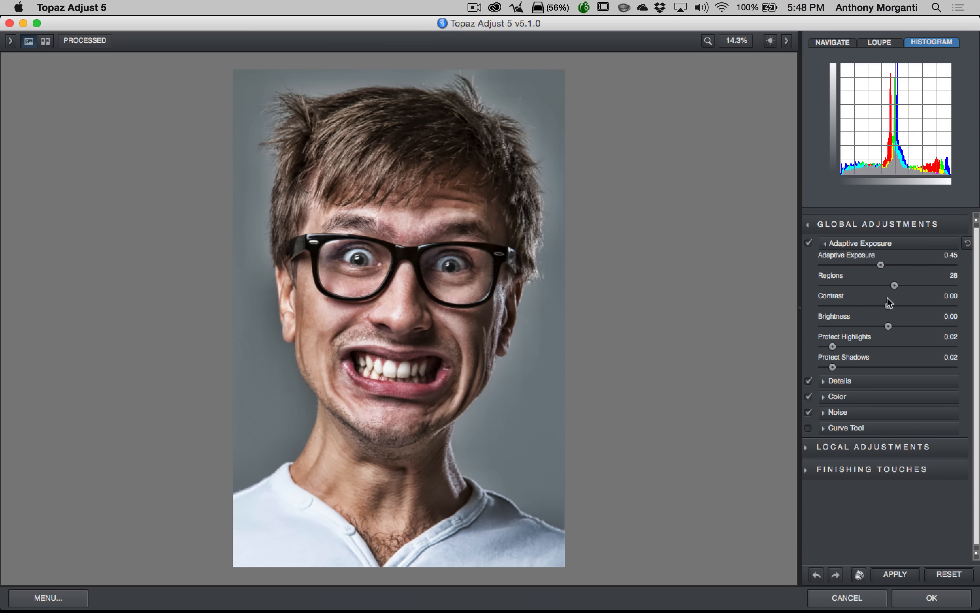
# Step: Lower the Adaptive Exposure Contrast to -1.81 and collapse the Adaptive Exposure settings
pyautogui.click(877, 306)
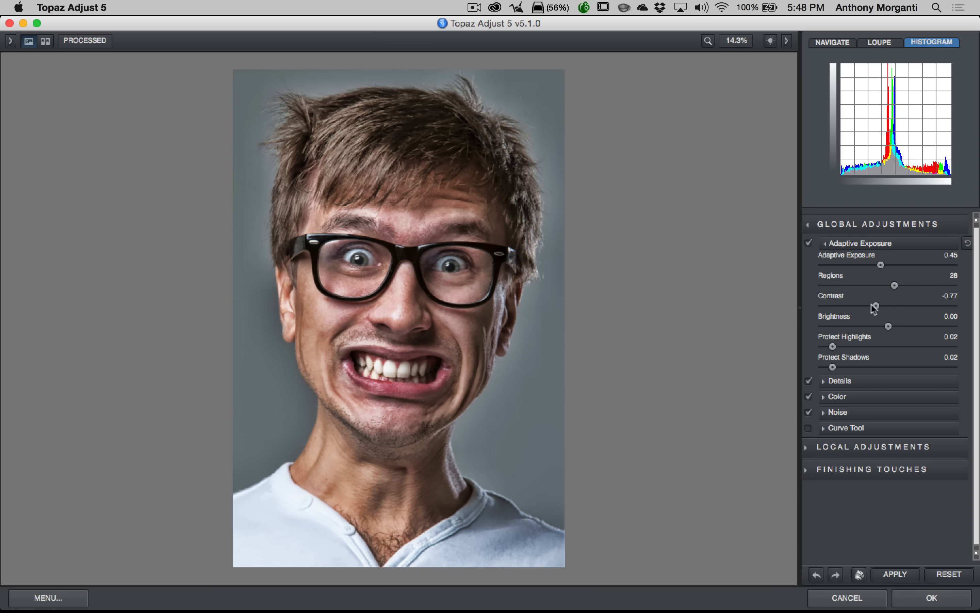
pyautogui.click(867, 306)
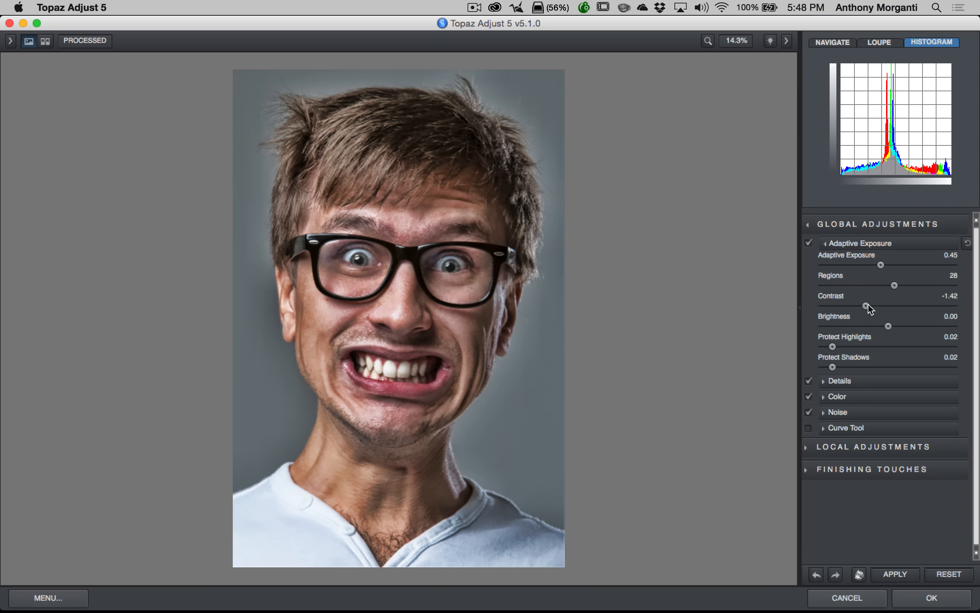
pyautogui.click(861, 306)
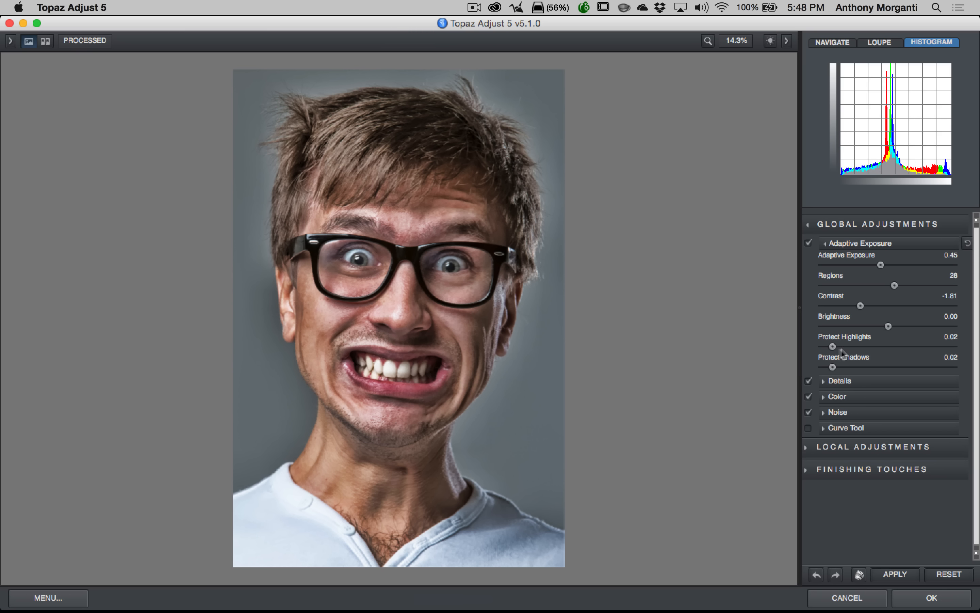
pyautogui.click(828, 244)
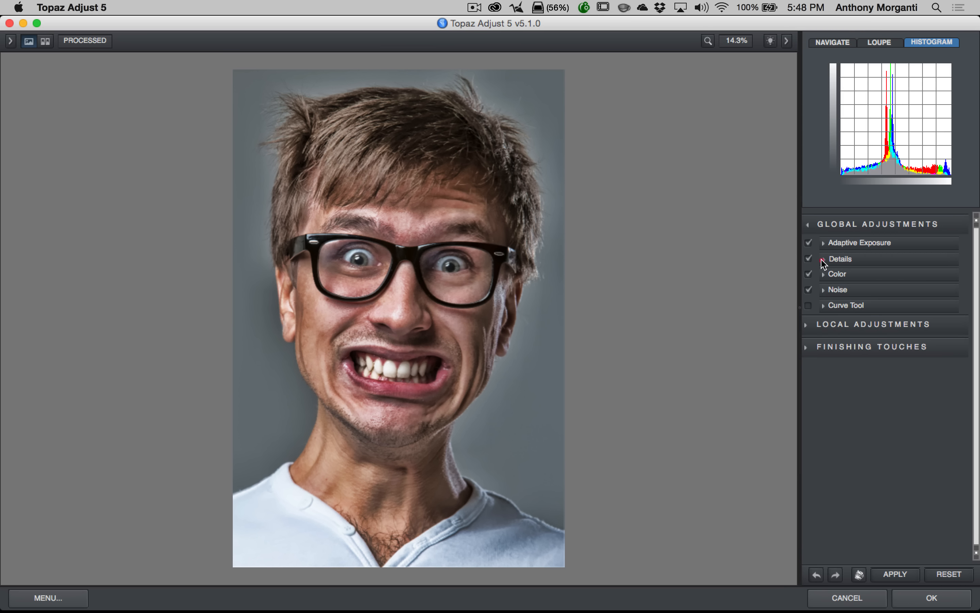
# Step: Raise the Details Strength to 2.54 for the portrait
pyautogui.click(831, 259)
pyautogui.moveTo(852, 283); pyautogui.dragTo(889, 285)
pyautogui.click(891, 280)
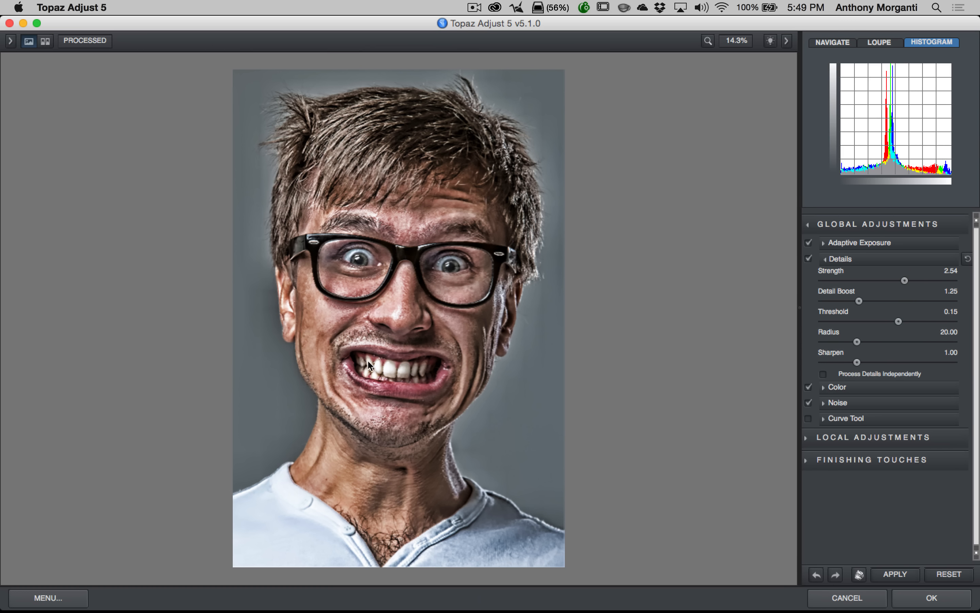
# Step: Lower the Details Strength to about 1.97, trying 3.21 and 1.90 along the way, and apply the adjustments to the portrait
pyautogui.moveTo(920, 281); pyautogui.dragTo(926, 280)
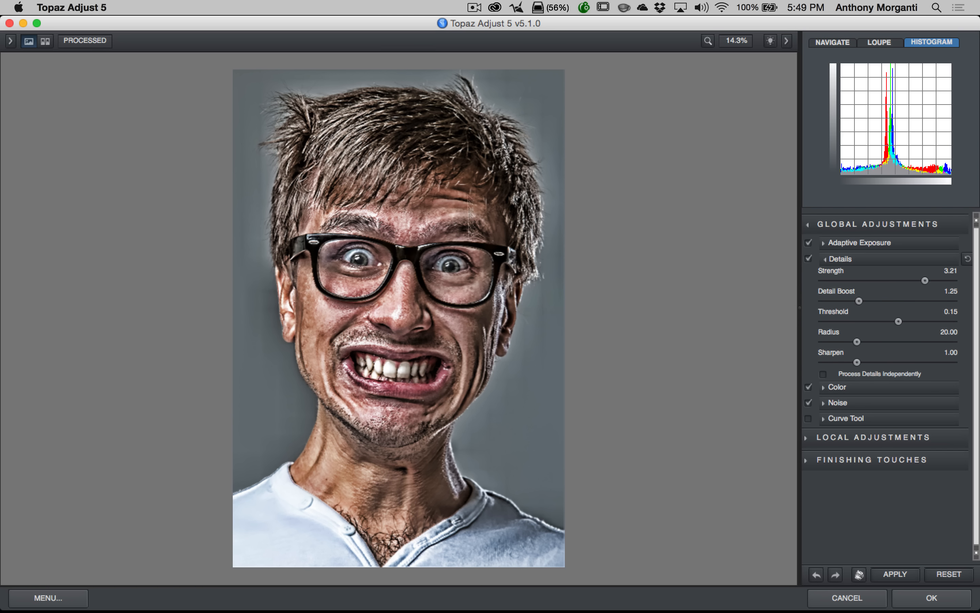
pyautogui.click(908, 280)
pyautogui.click(885, 281)
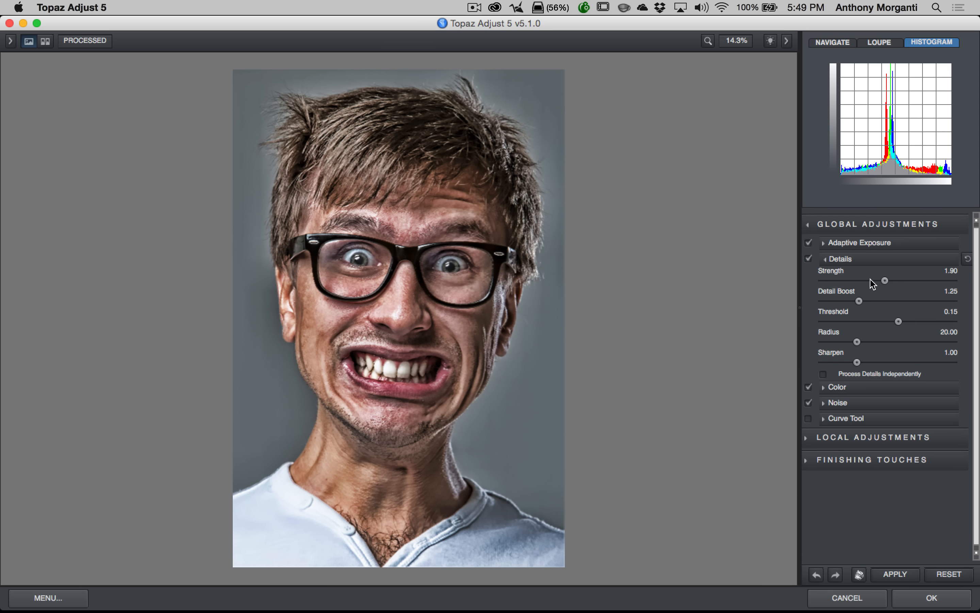
pyautogui.click(872, 280)
pyautogui.moveTo(871, 279); pyautogui.dragTo(885, 279)
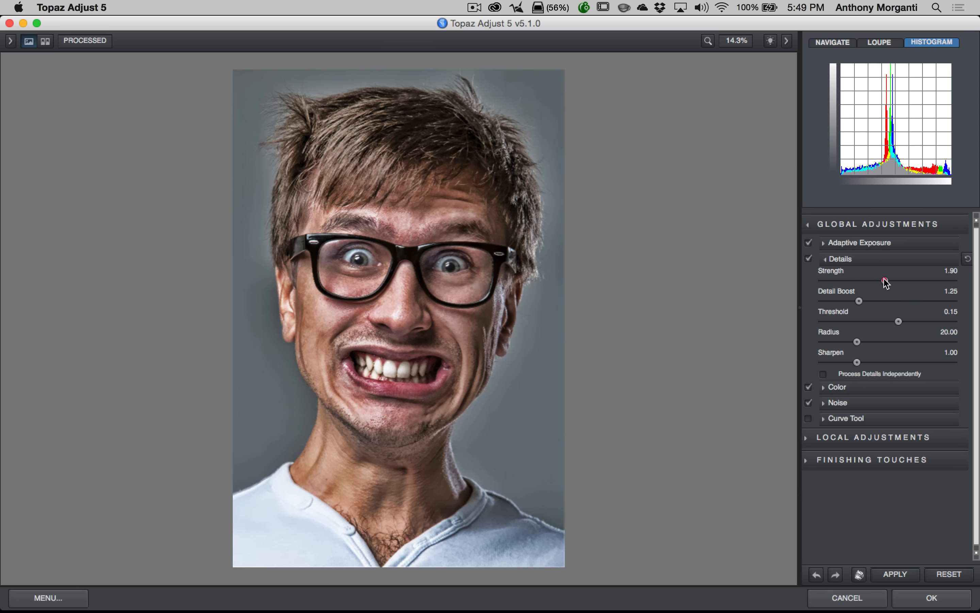
pyautogui.click(886, 281)
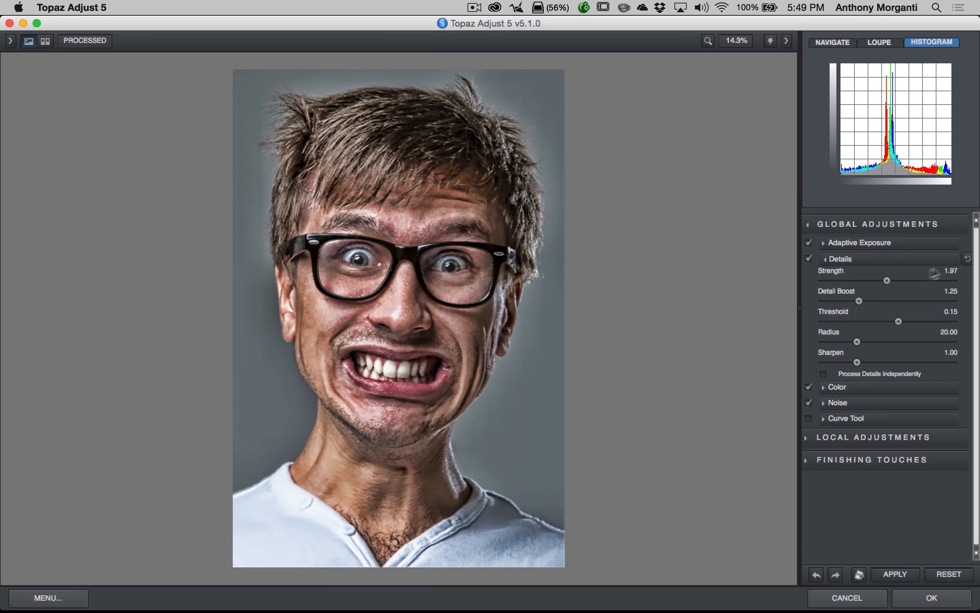
pyautogui.click(885, 280)
pyautogui.click(835, 259)
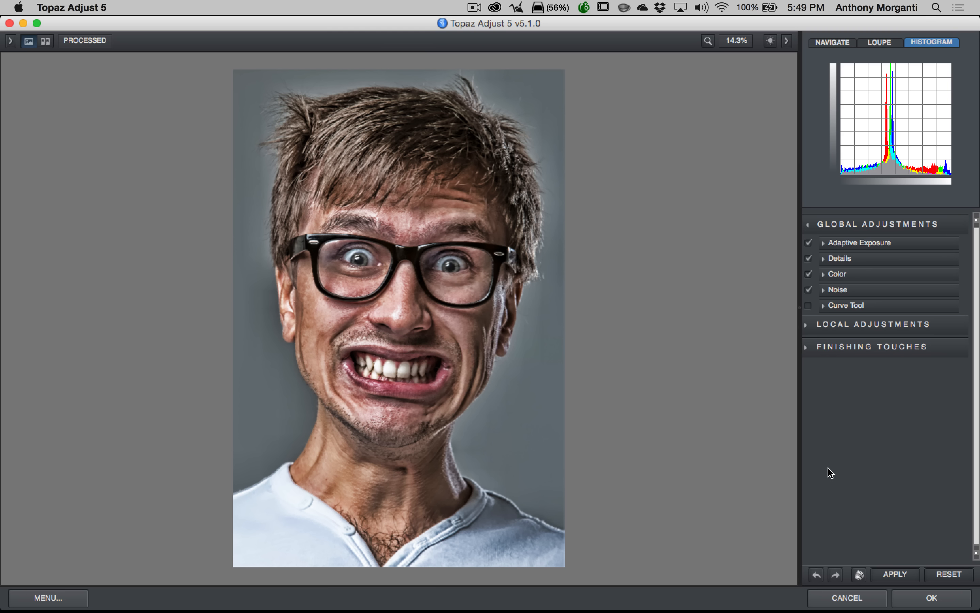
pyautogui.click(894, 574)
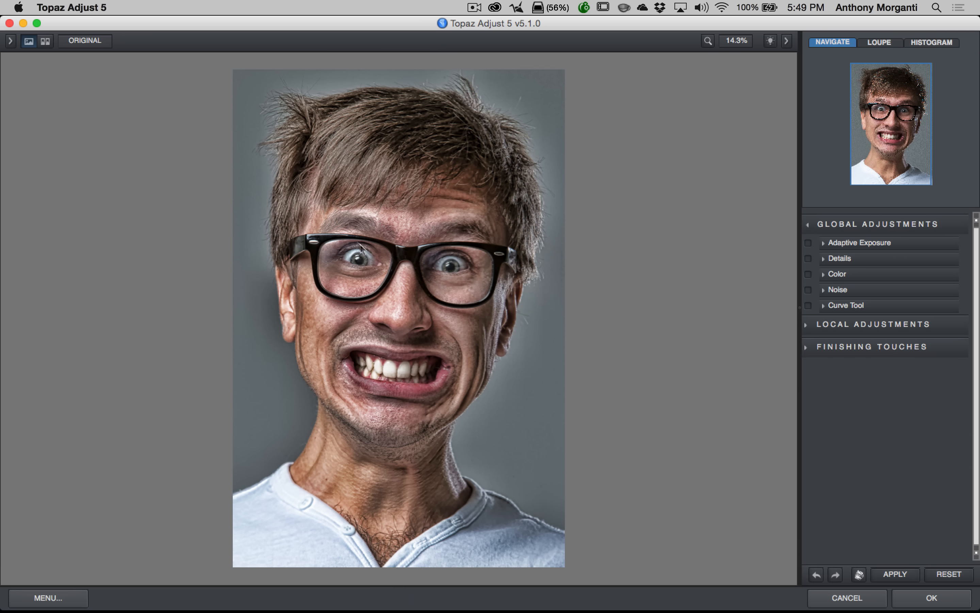
# Step: Apply the Neutralizer preset from the Adjust 4 Preset List after trying Recovery - Shadow and Painting - Venice, and accept the result
pyautogui.click(11, 41)
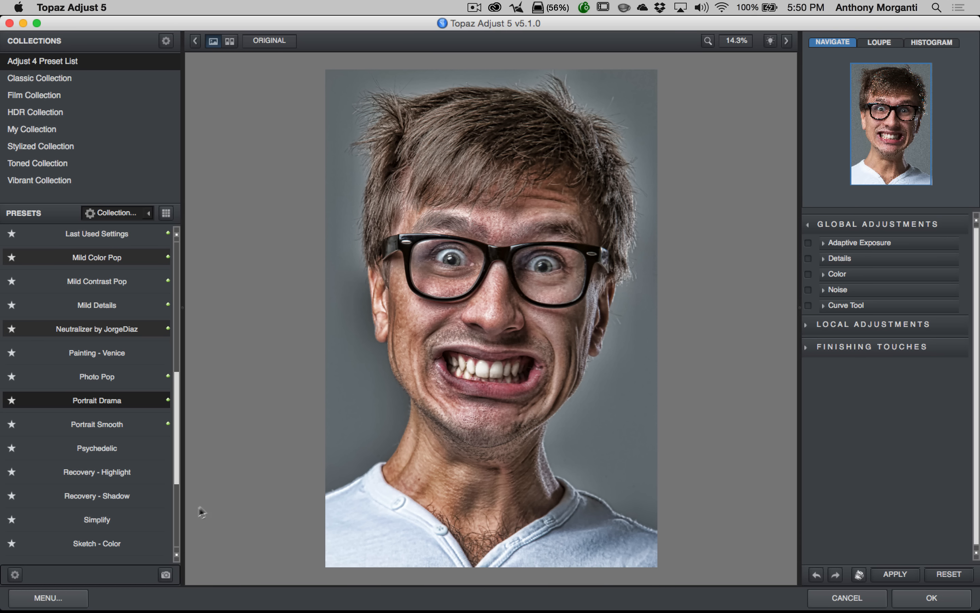
pyautogui.moveTo(104, 526)
pyautogui.moveTo(98, 502)
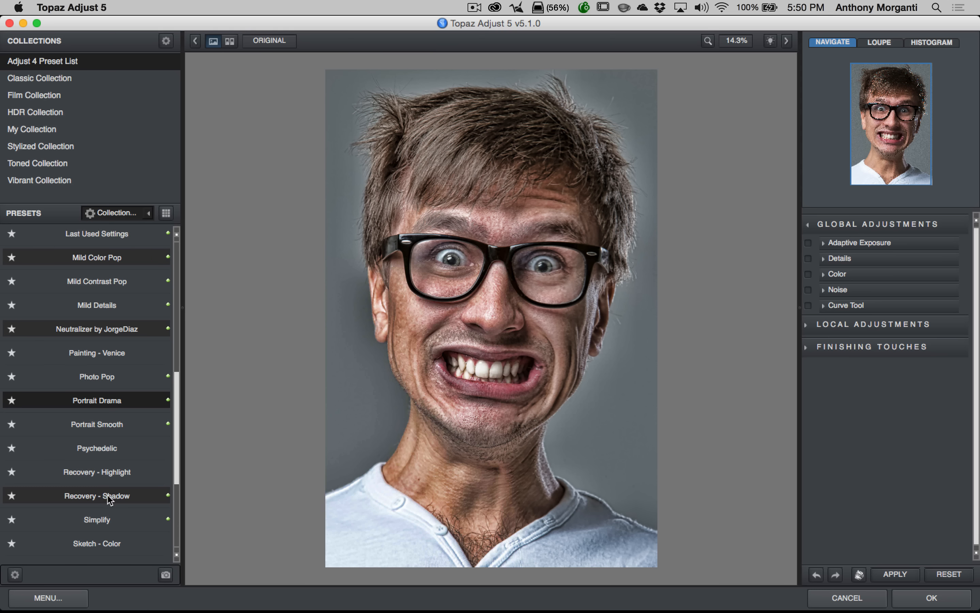
pyautogui.click(111, 499)
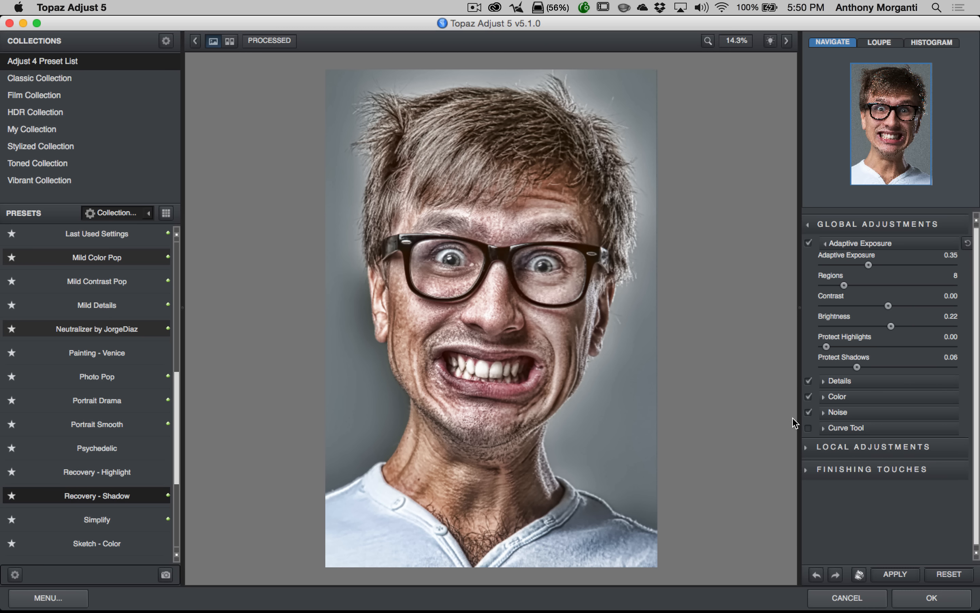
pyautogui.moveTo(96, 357)
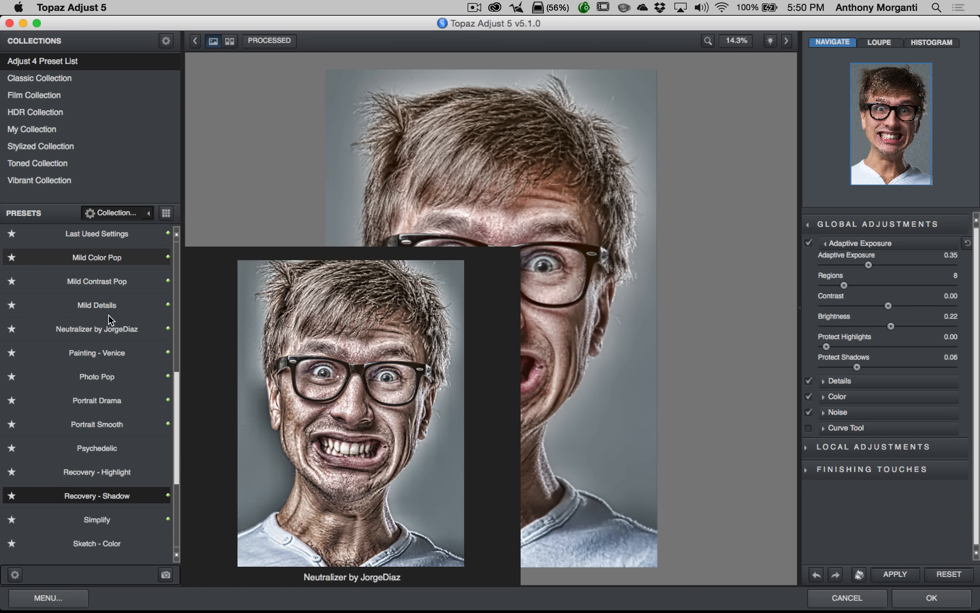
pyautogui.click(96, 357)
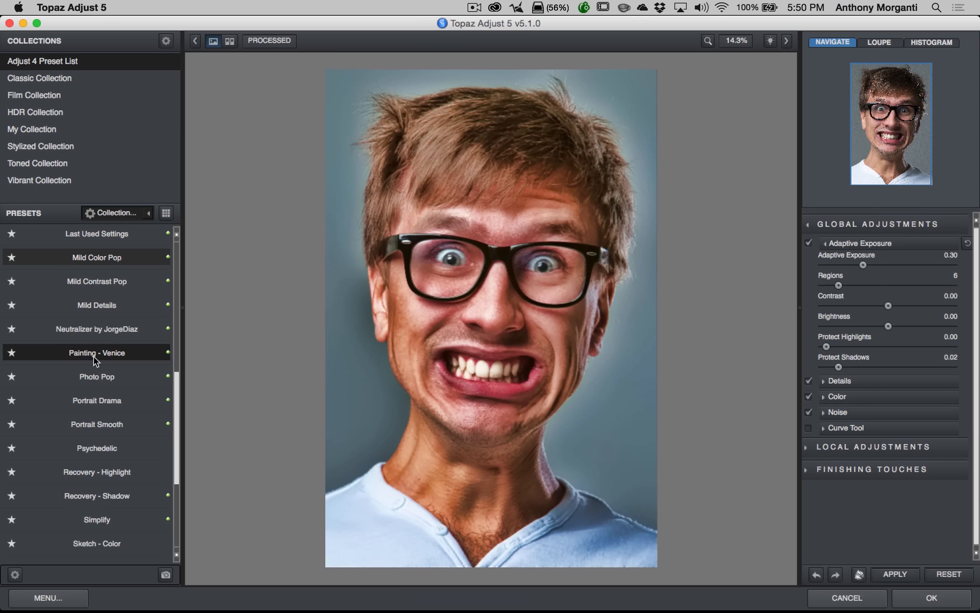
pyautogui.click(98, 335)
pyautogui.moveTo(98, 308)
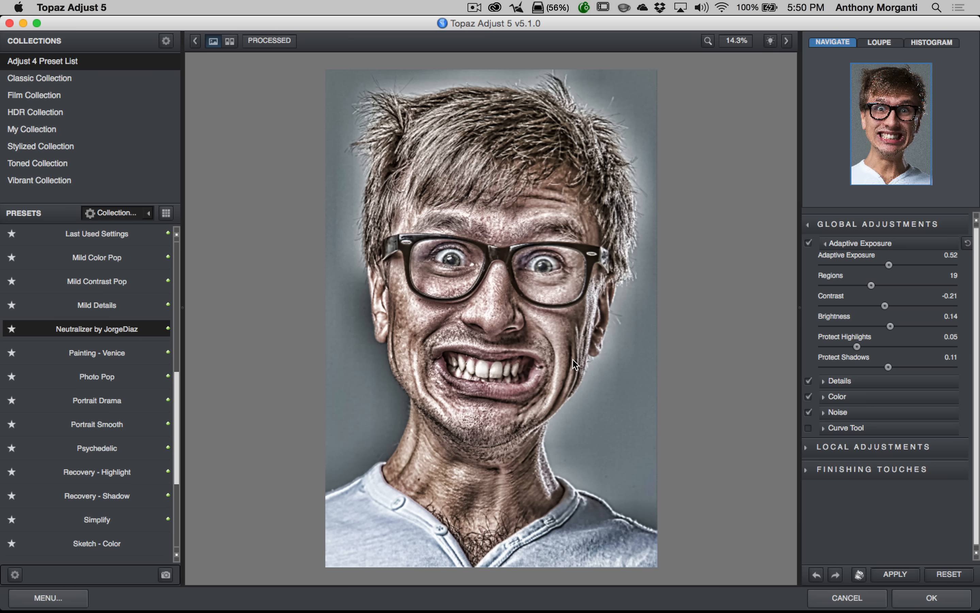
pyautogui.click(933, 598)
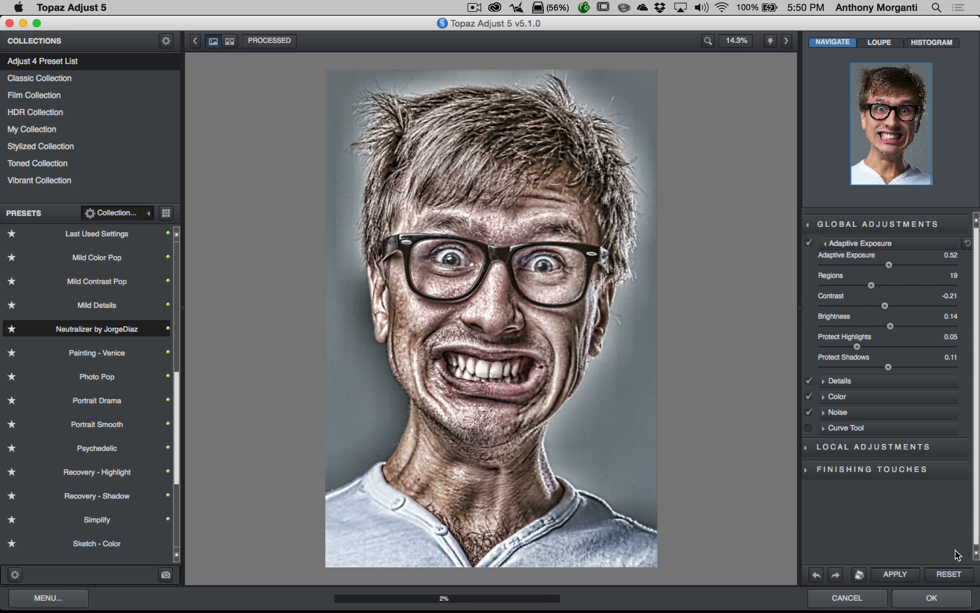